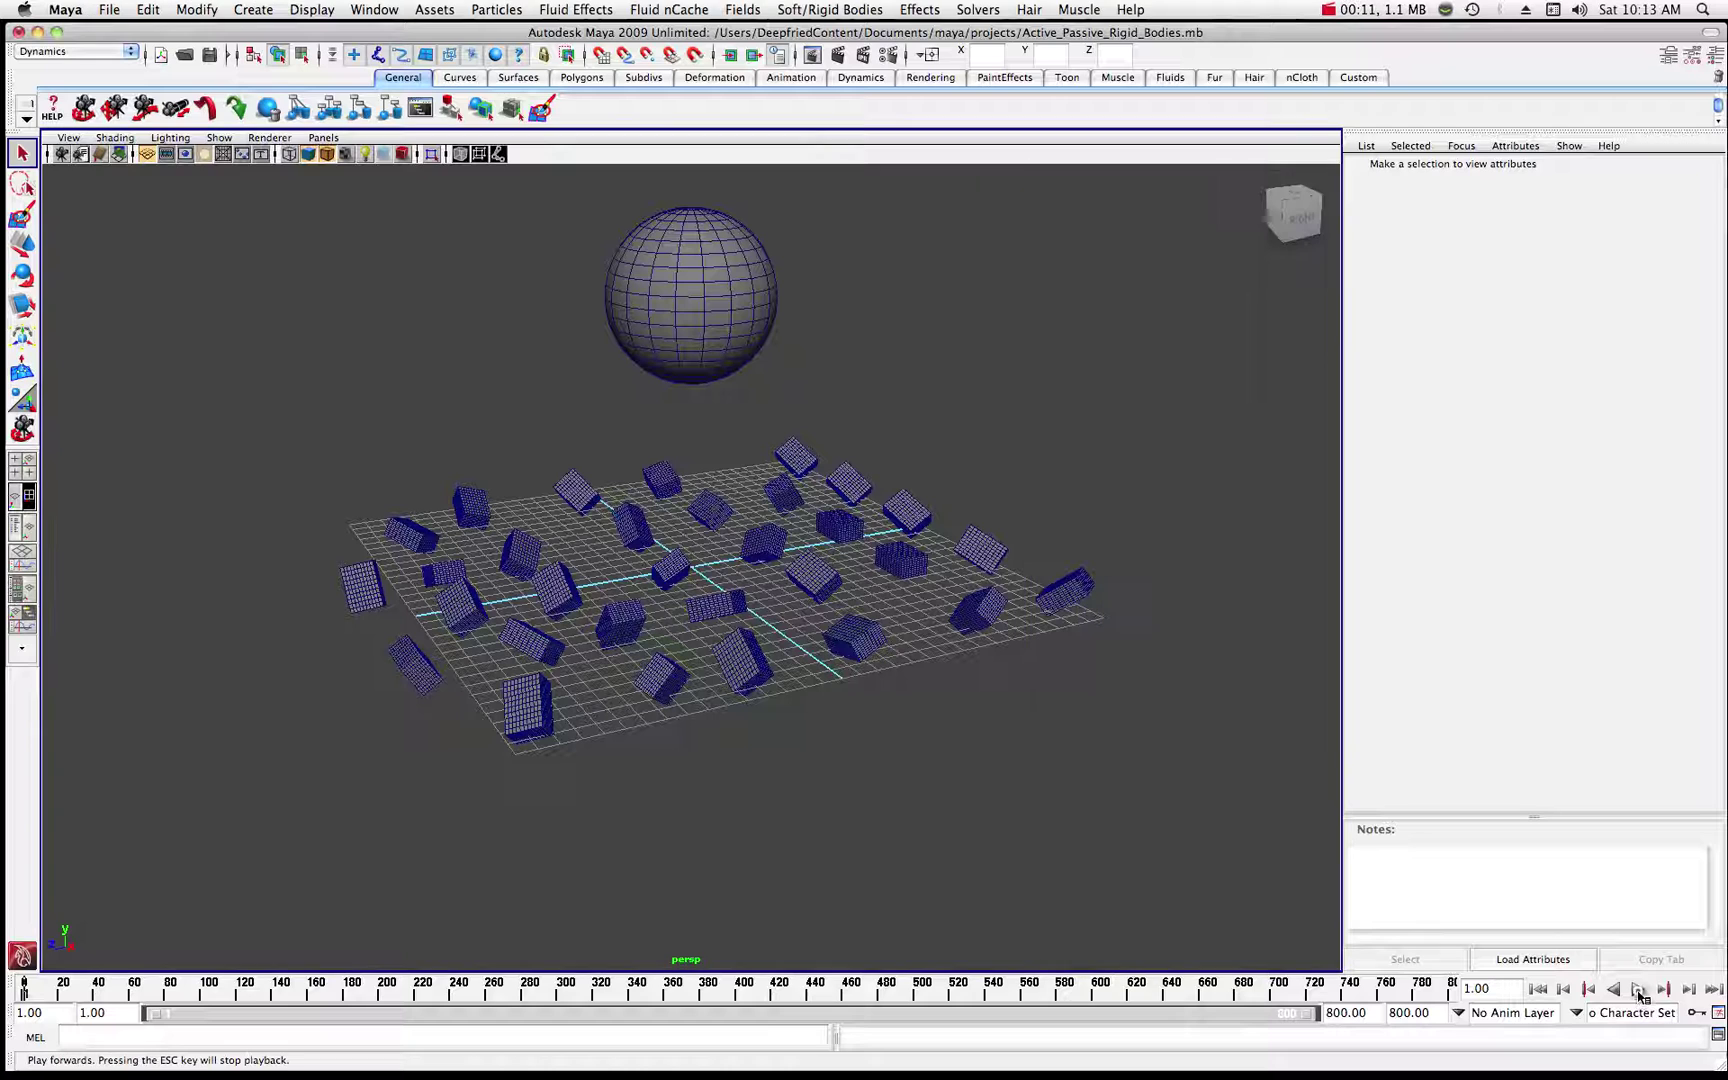
- Play the rigid body simulation twice to watch the sphere fall onto the cubes, returning to the start frame after each run
click(1640, 992)
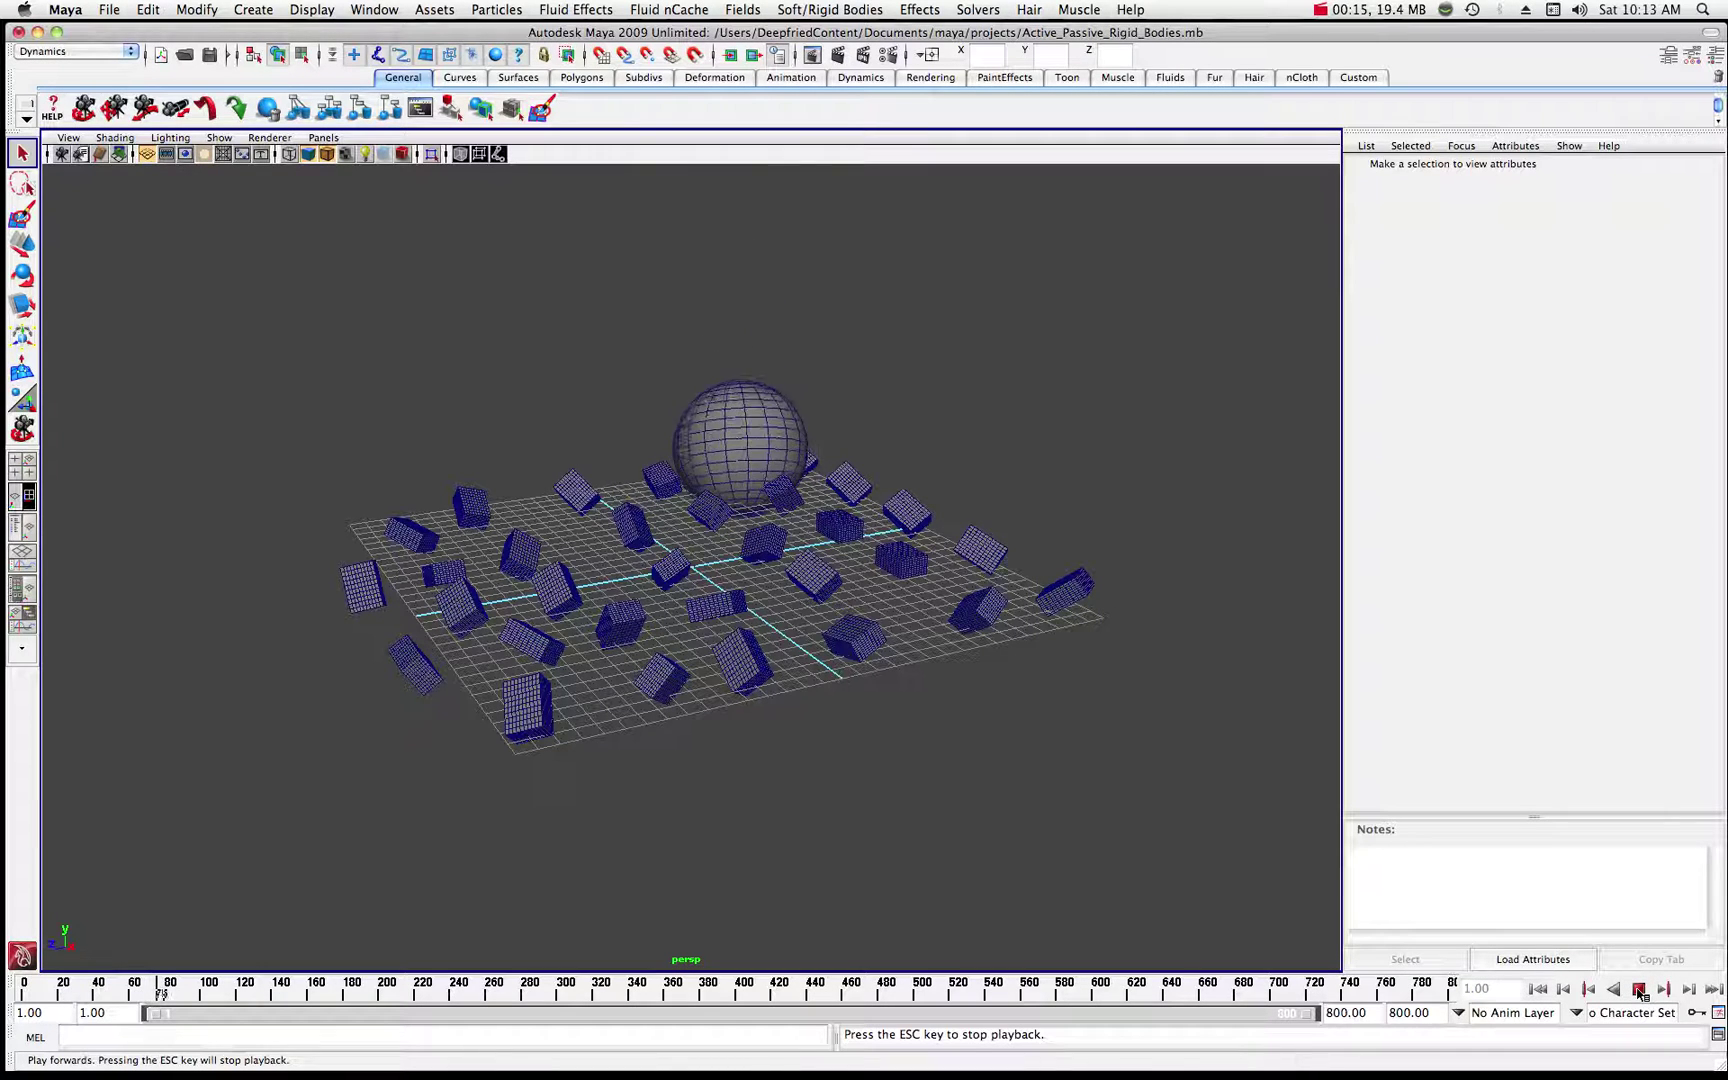
click(1638, 990)
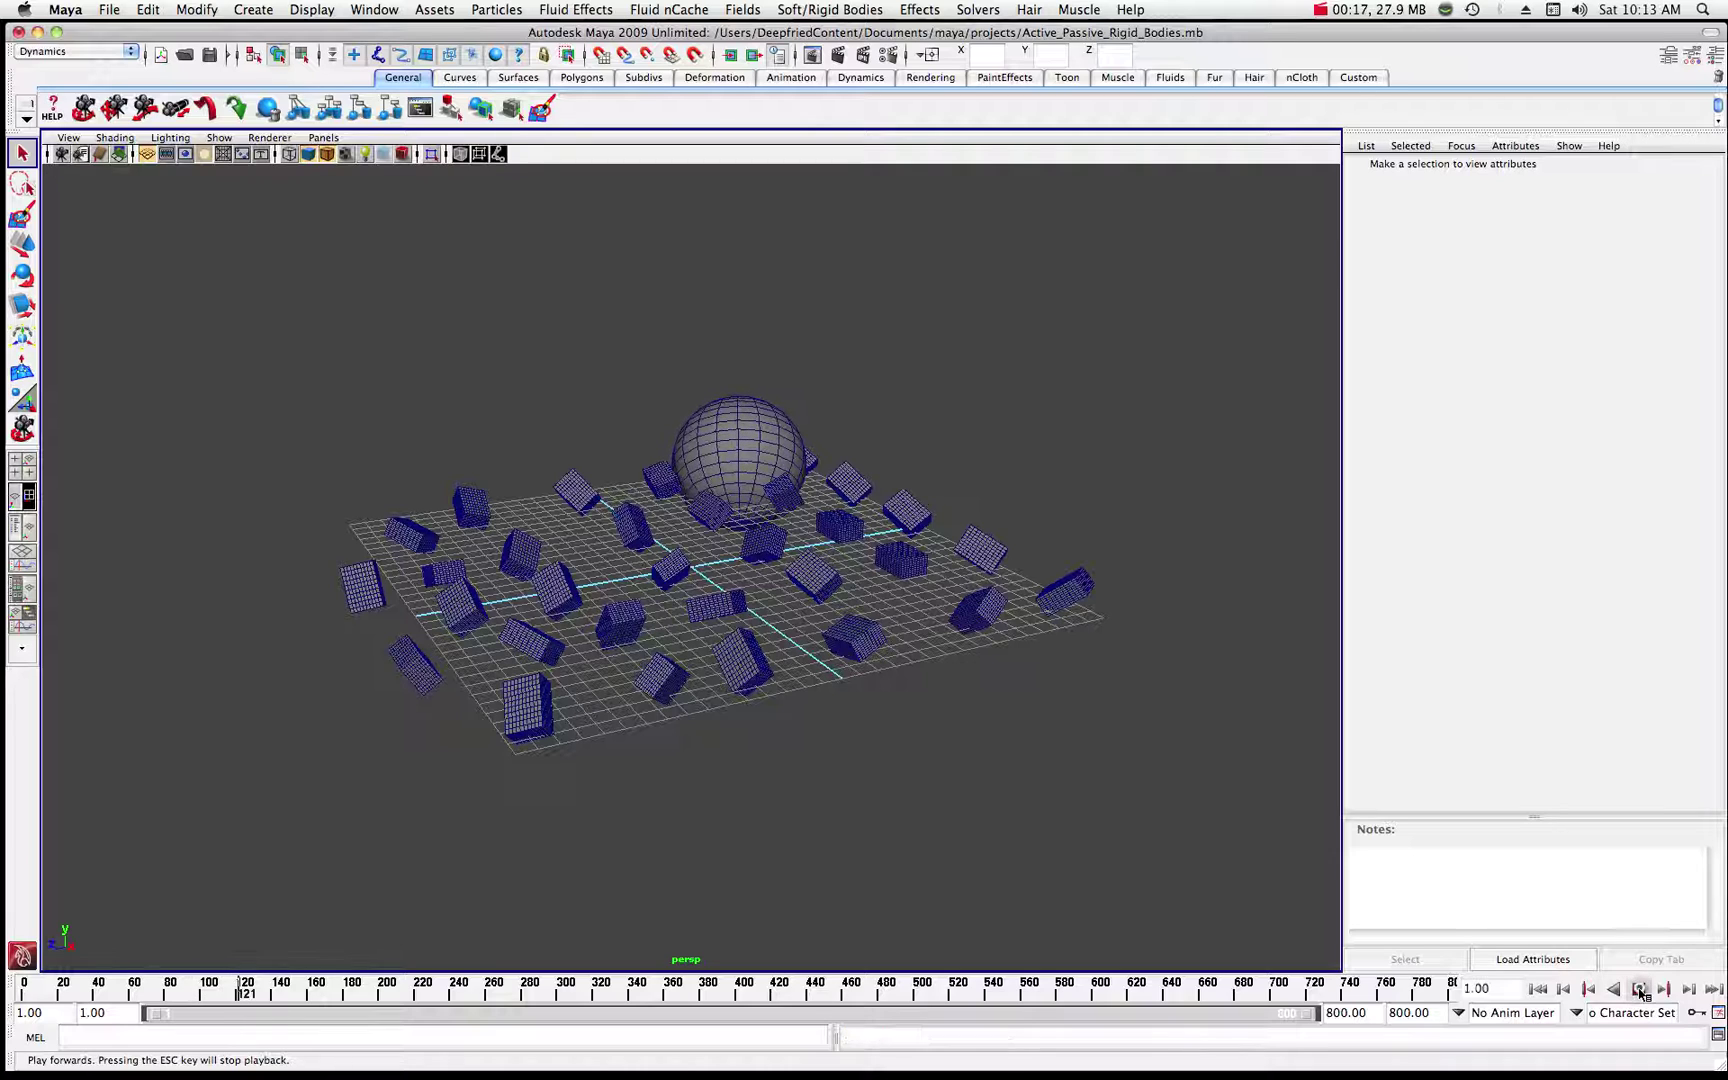
click(24, 990)
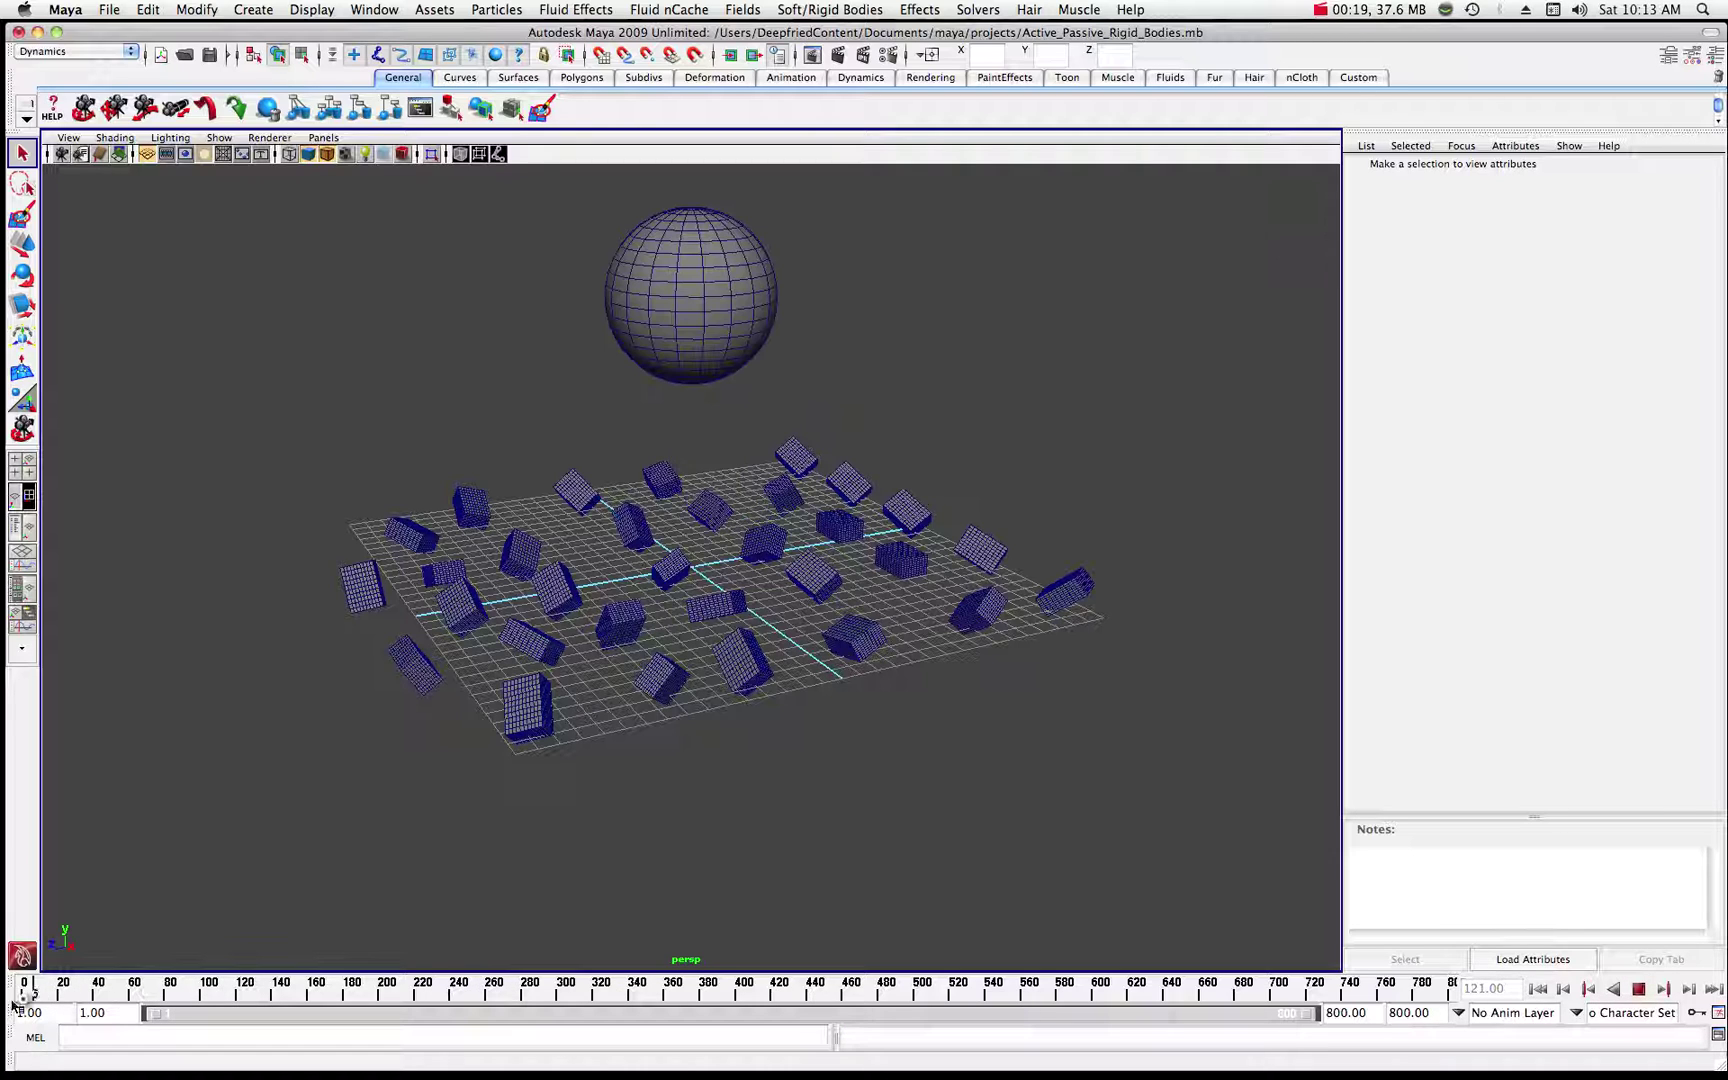
click(1638, 990)
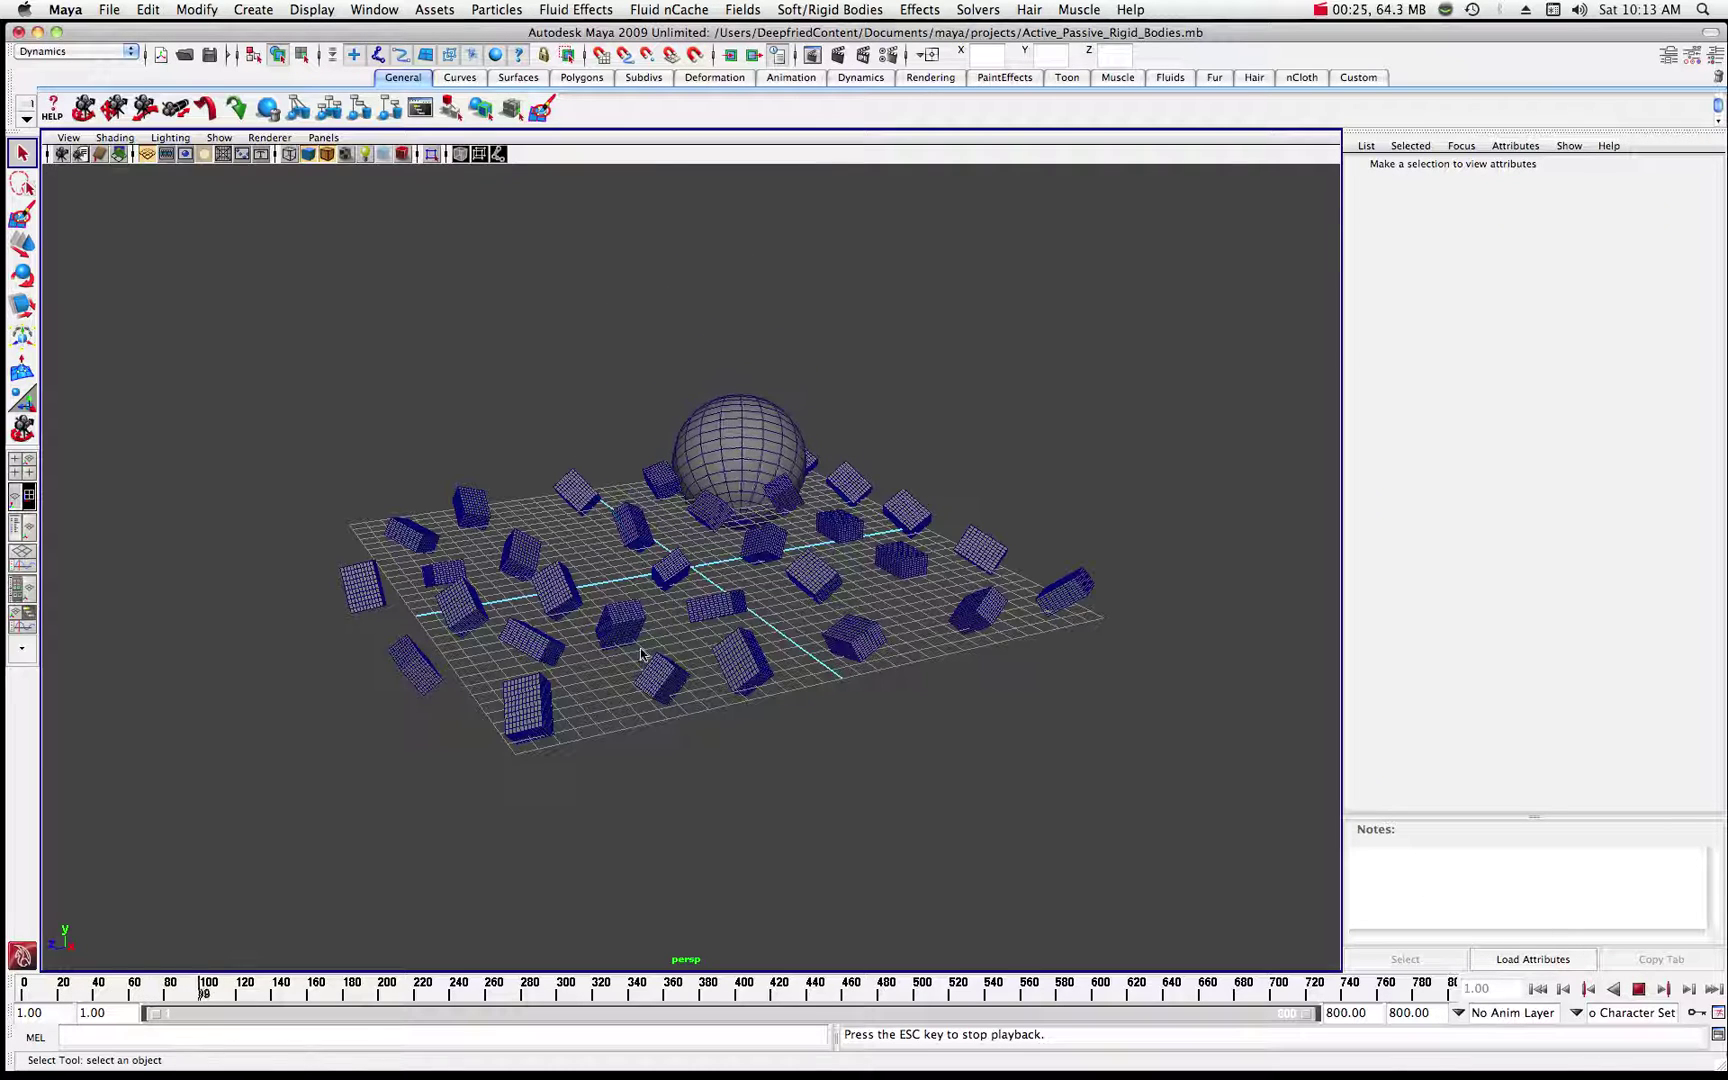
key(alt+shift+v)
click(1640, 990)
drag(345, 985, 44, 992)
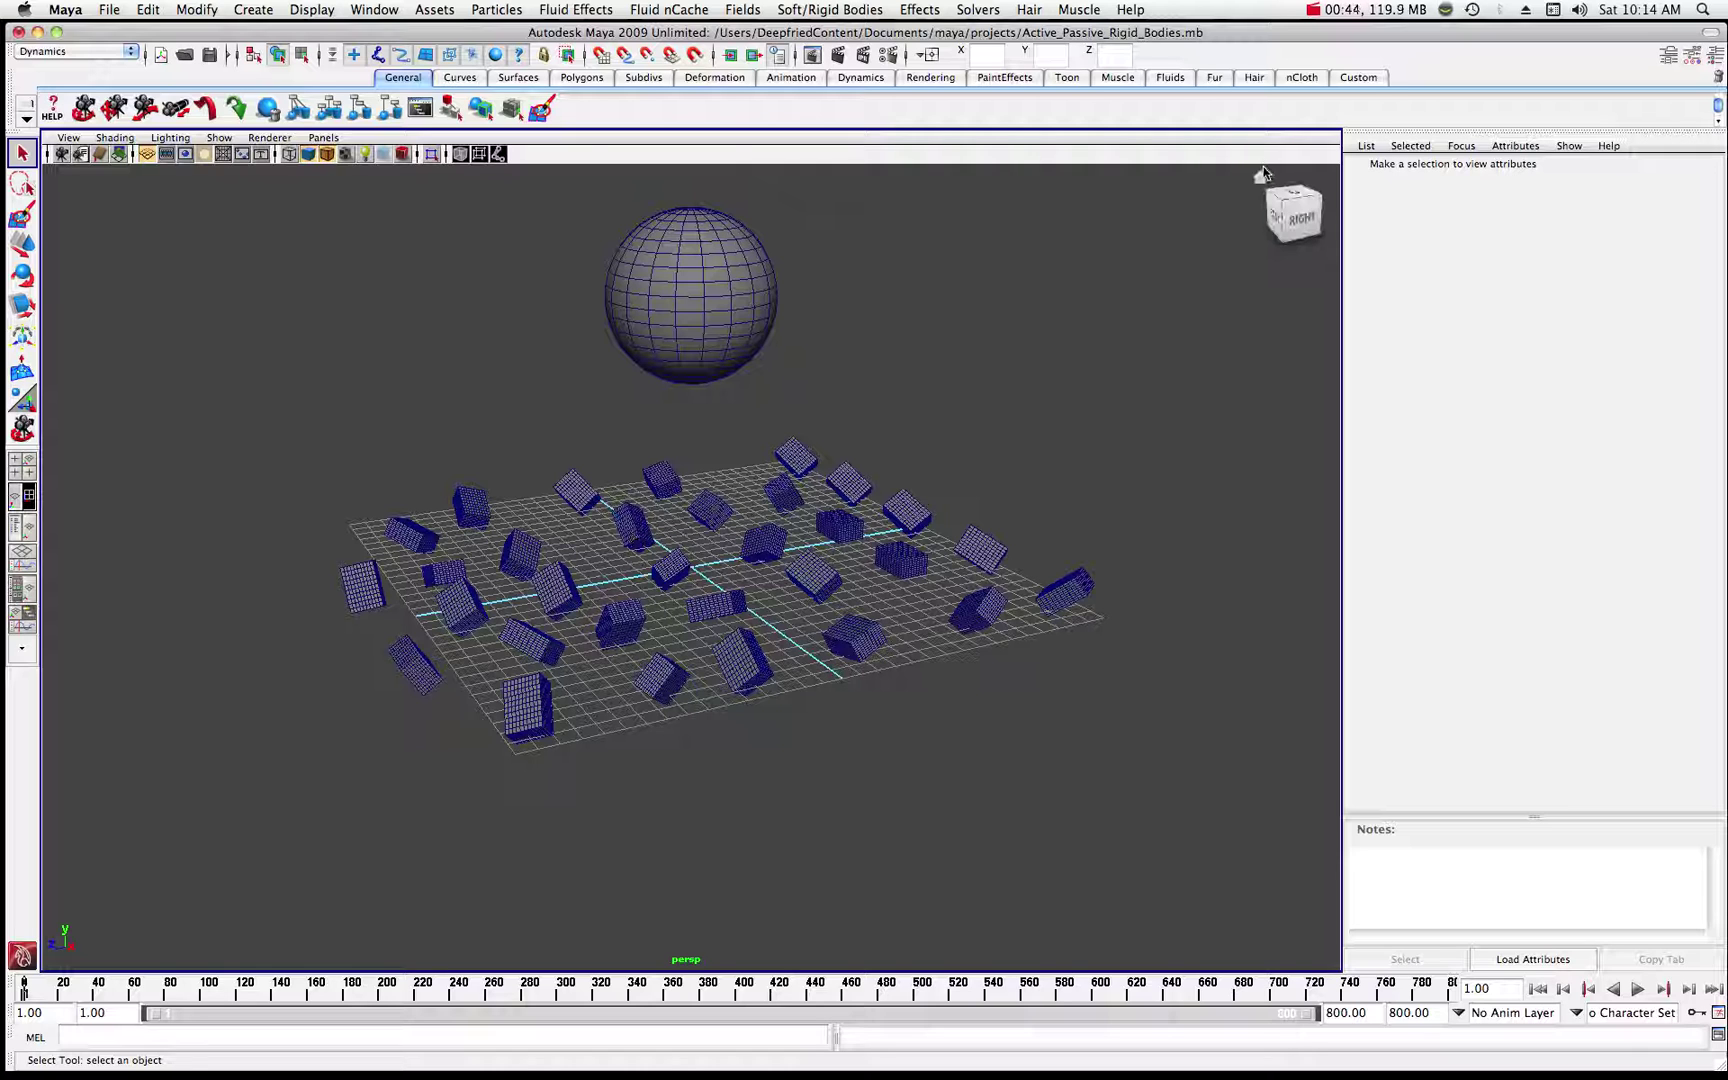
- Create a flat polygon cube near the centre of the grid, among the existing cubes
drag(1266, 188, 1093, 313)
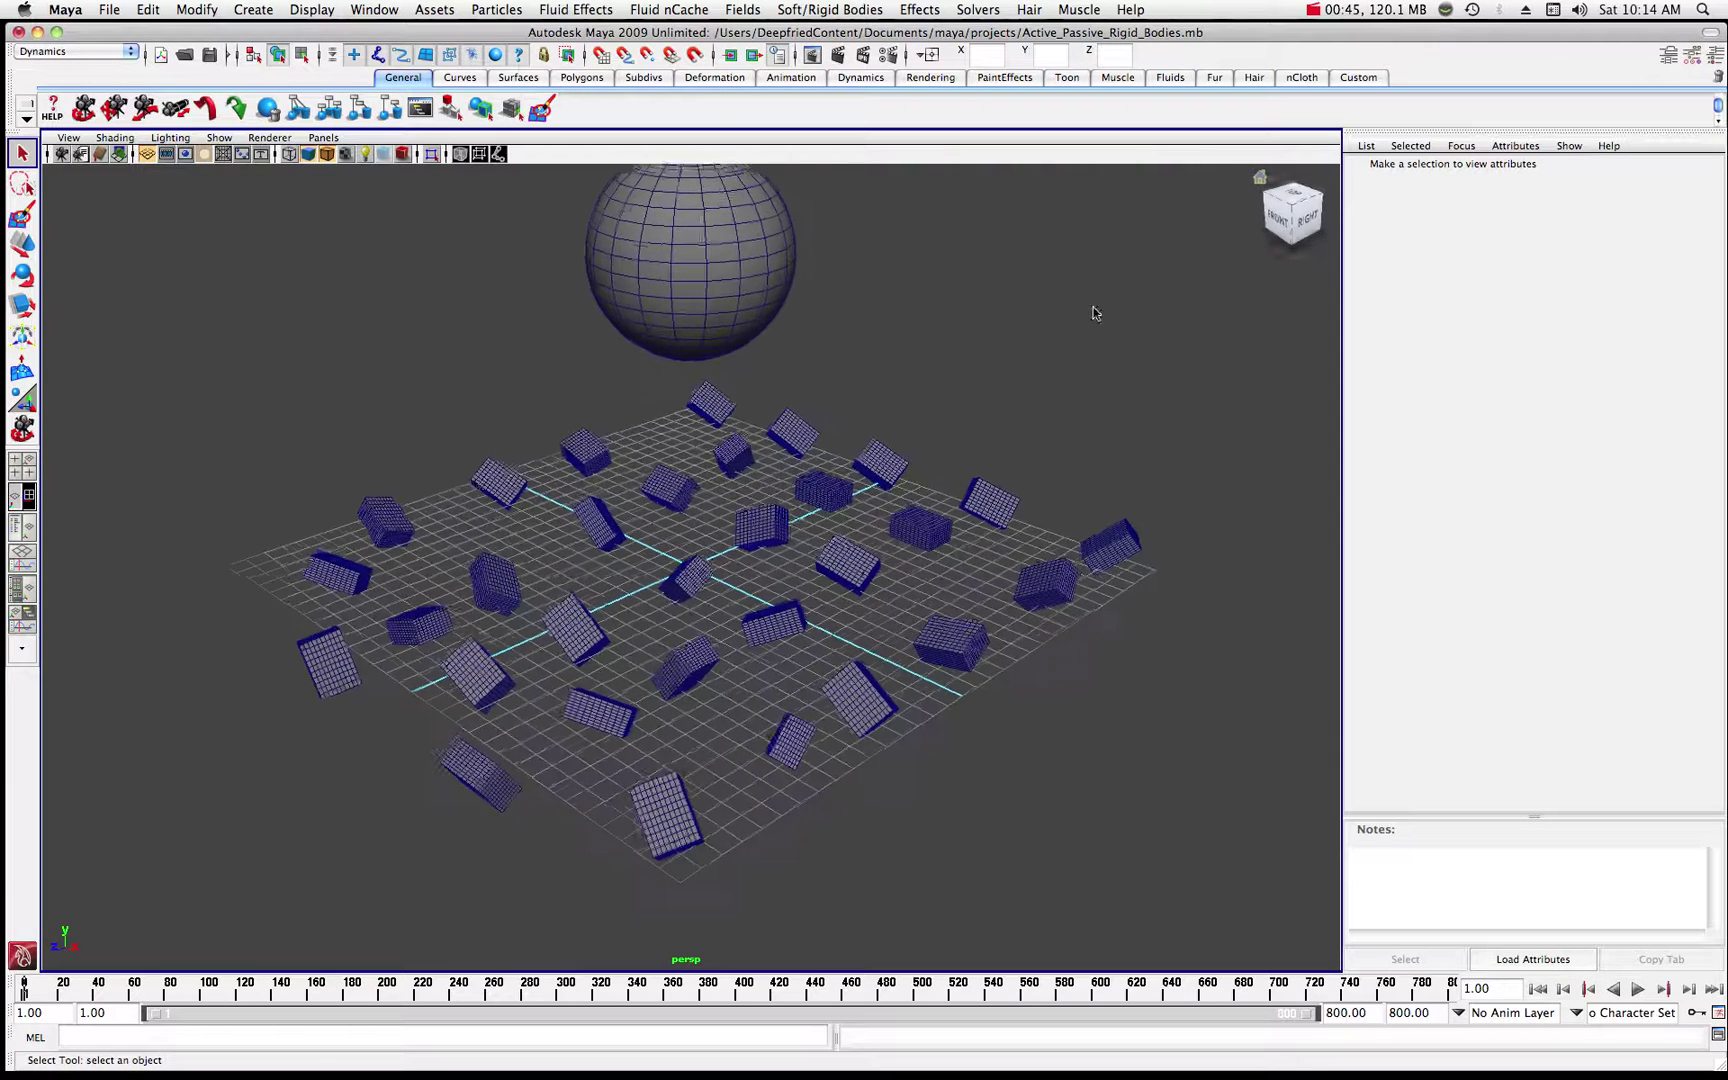
click(254, 10)
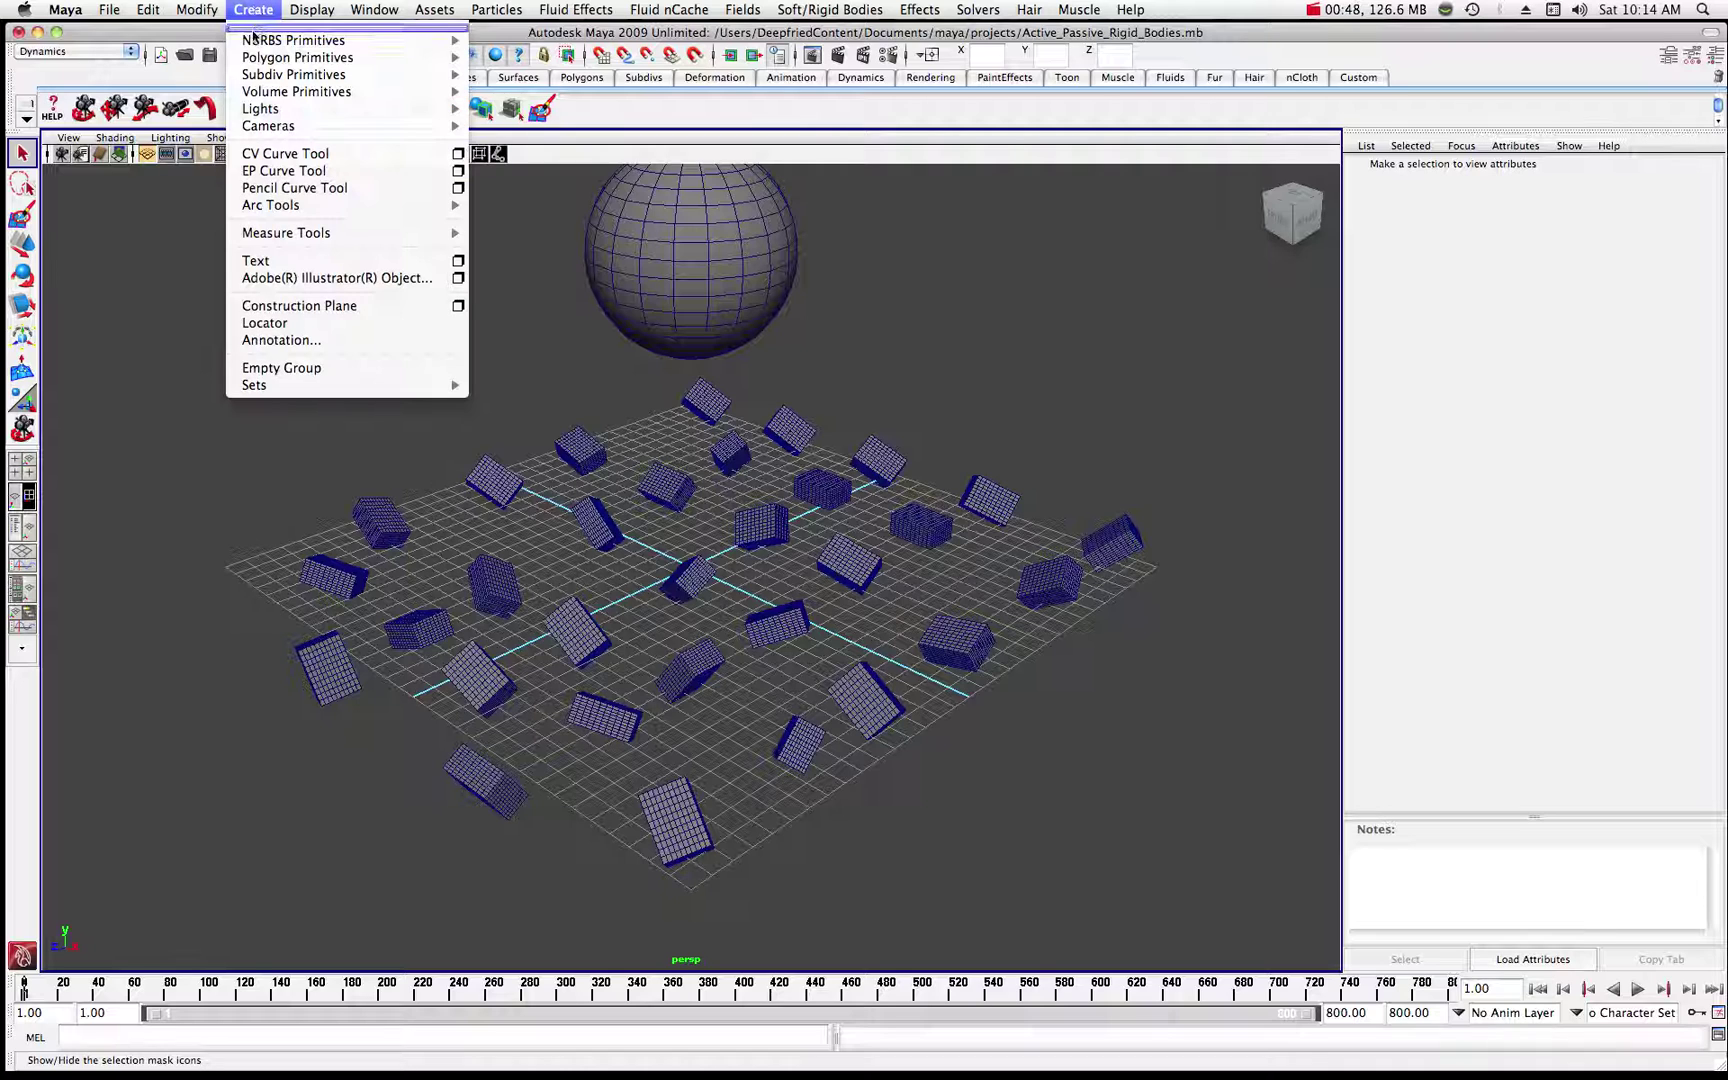
mouse_move(257, 66)
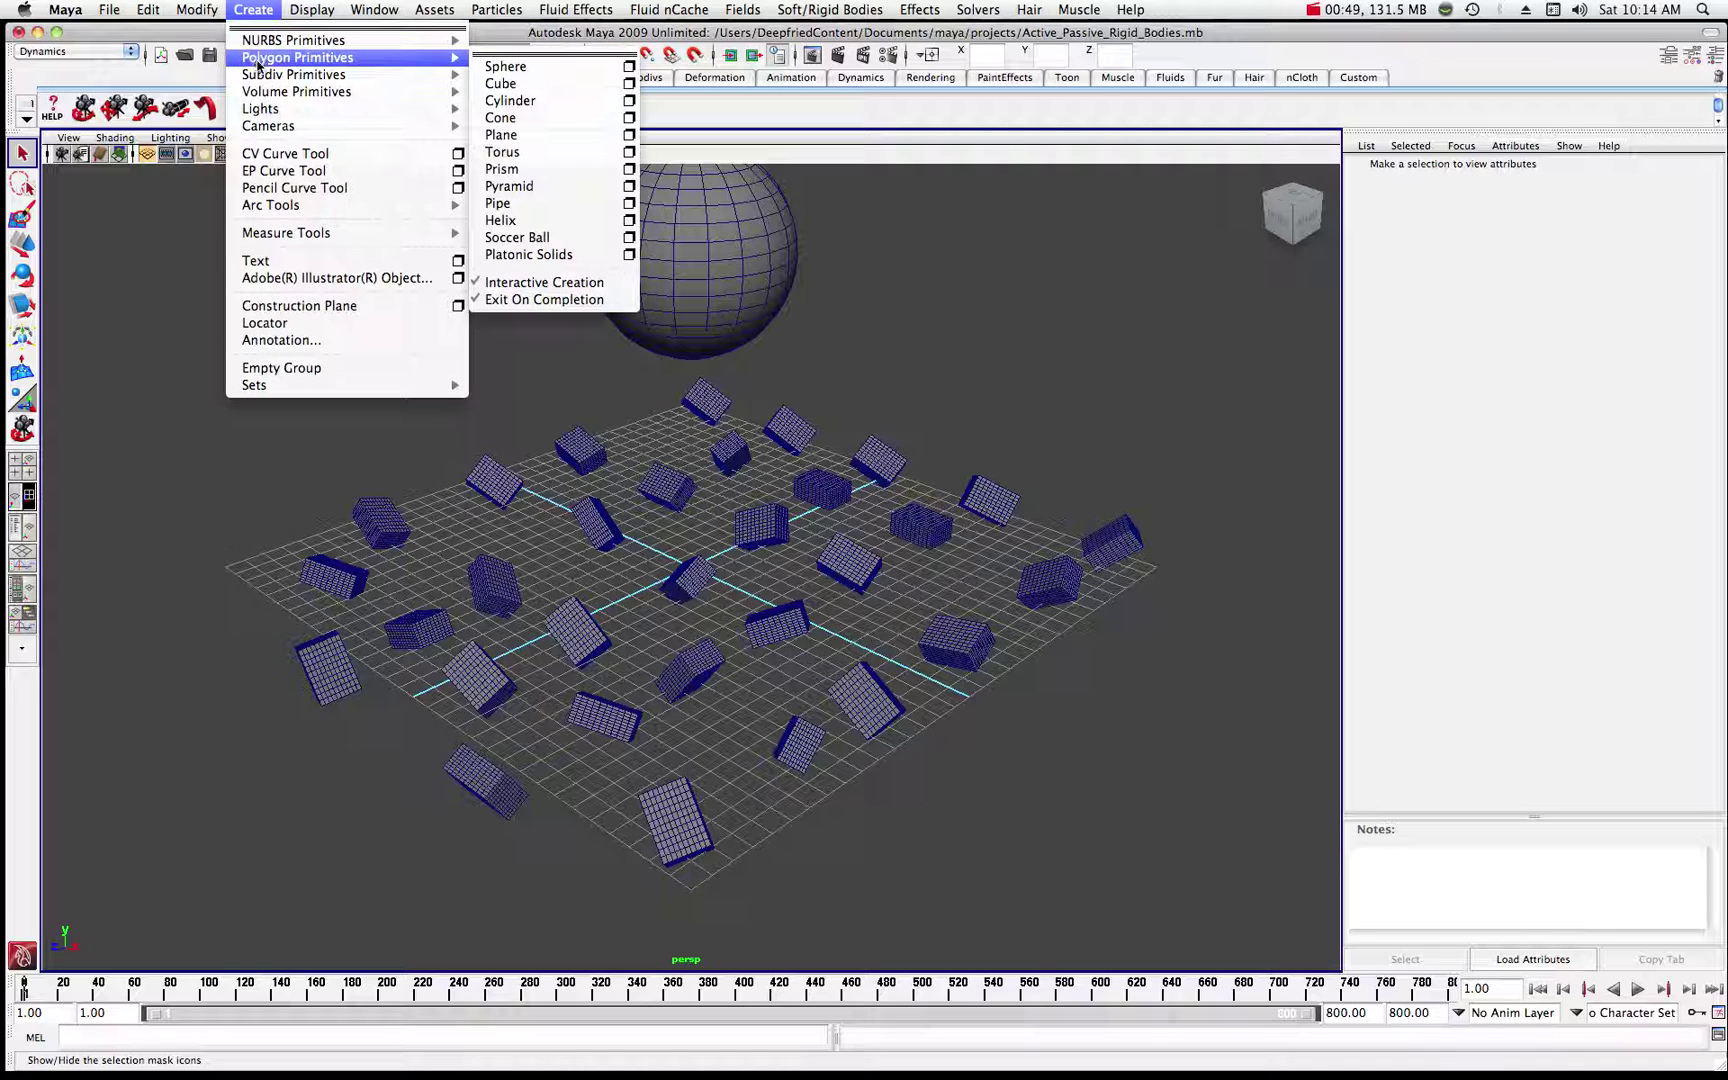
click(502, 84)
drag(633, 597, 627, 557)
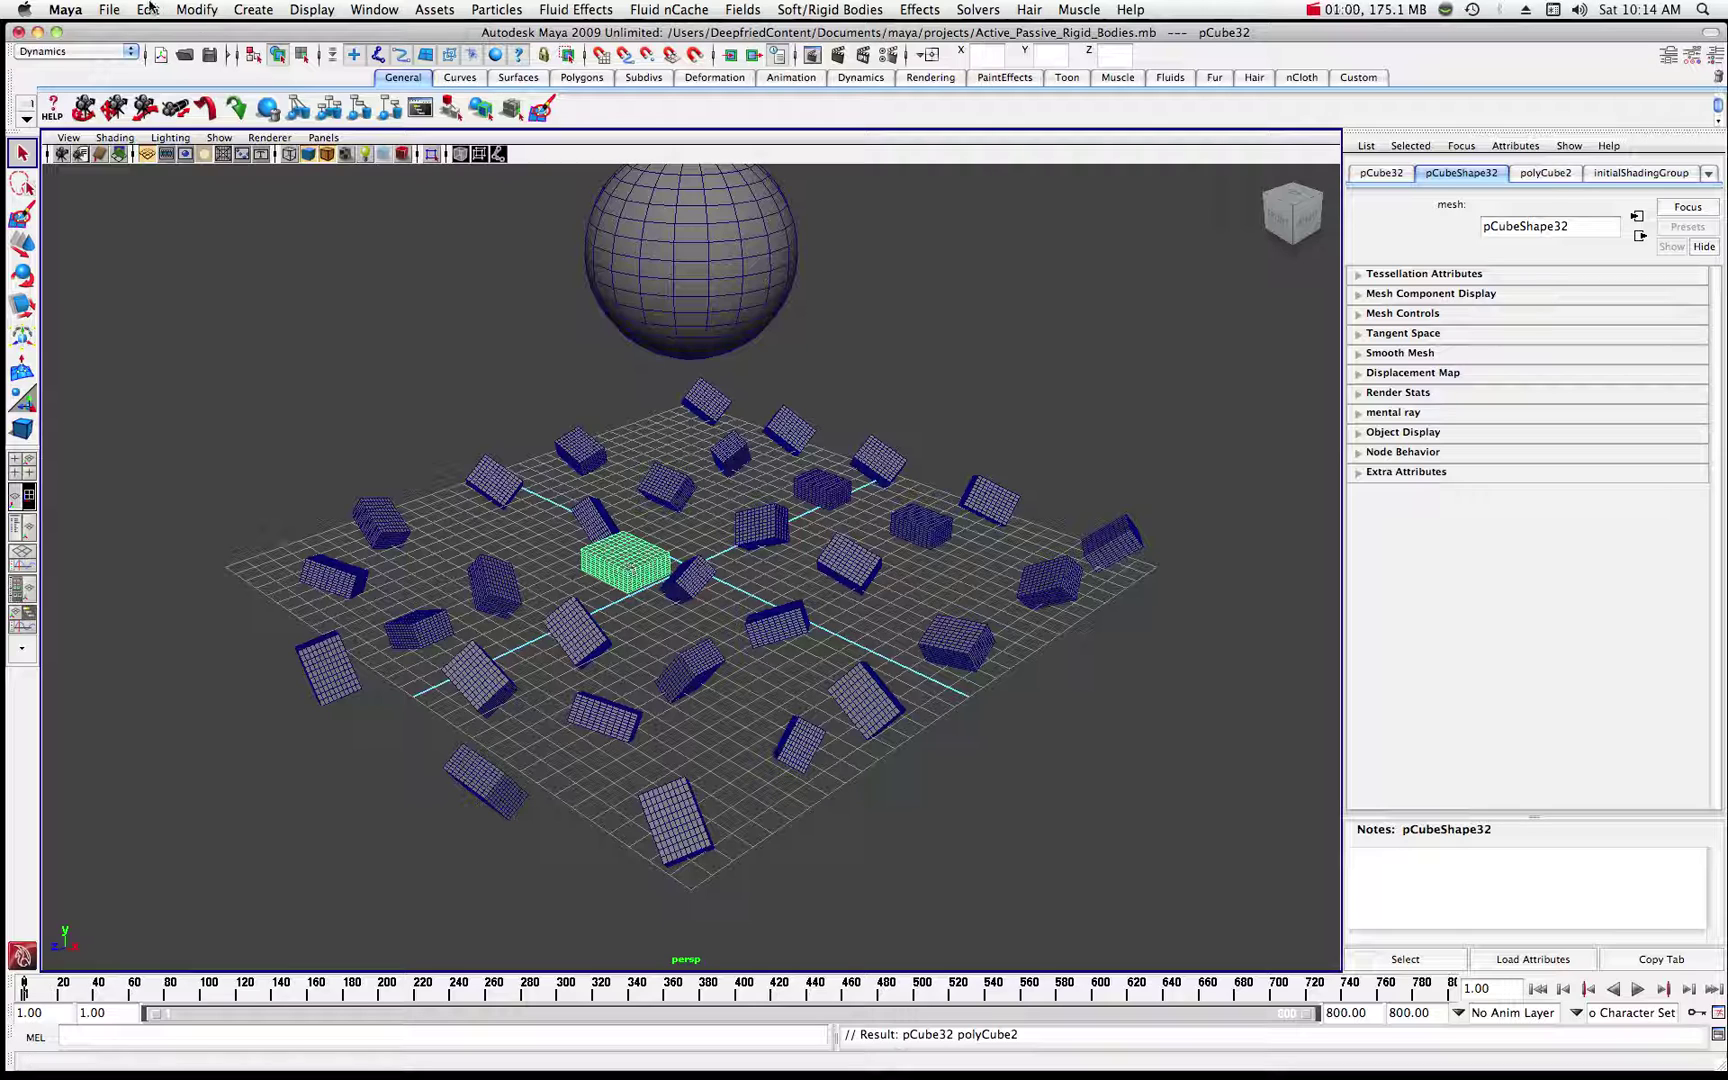
- Duplicate the new cube and move the copy along the Z axis, just behind the original
click(149, 9)
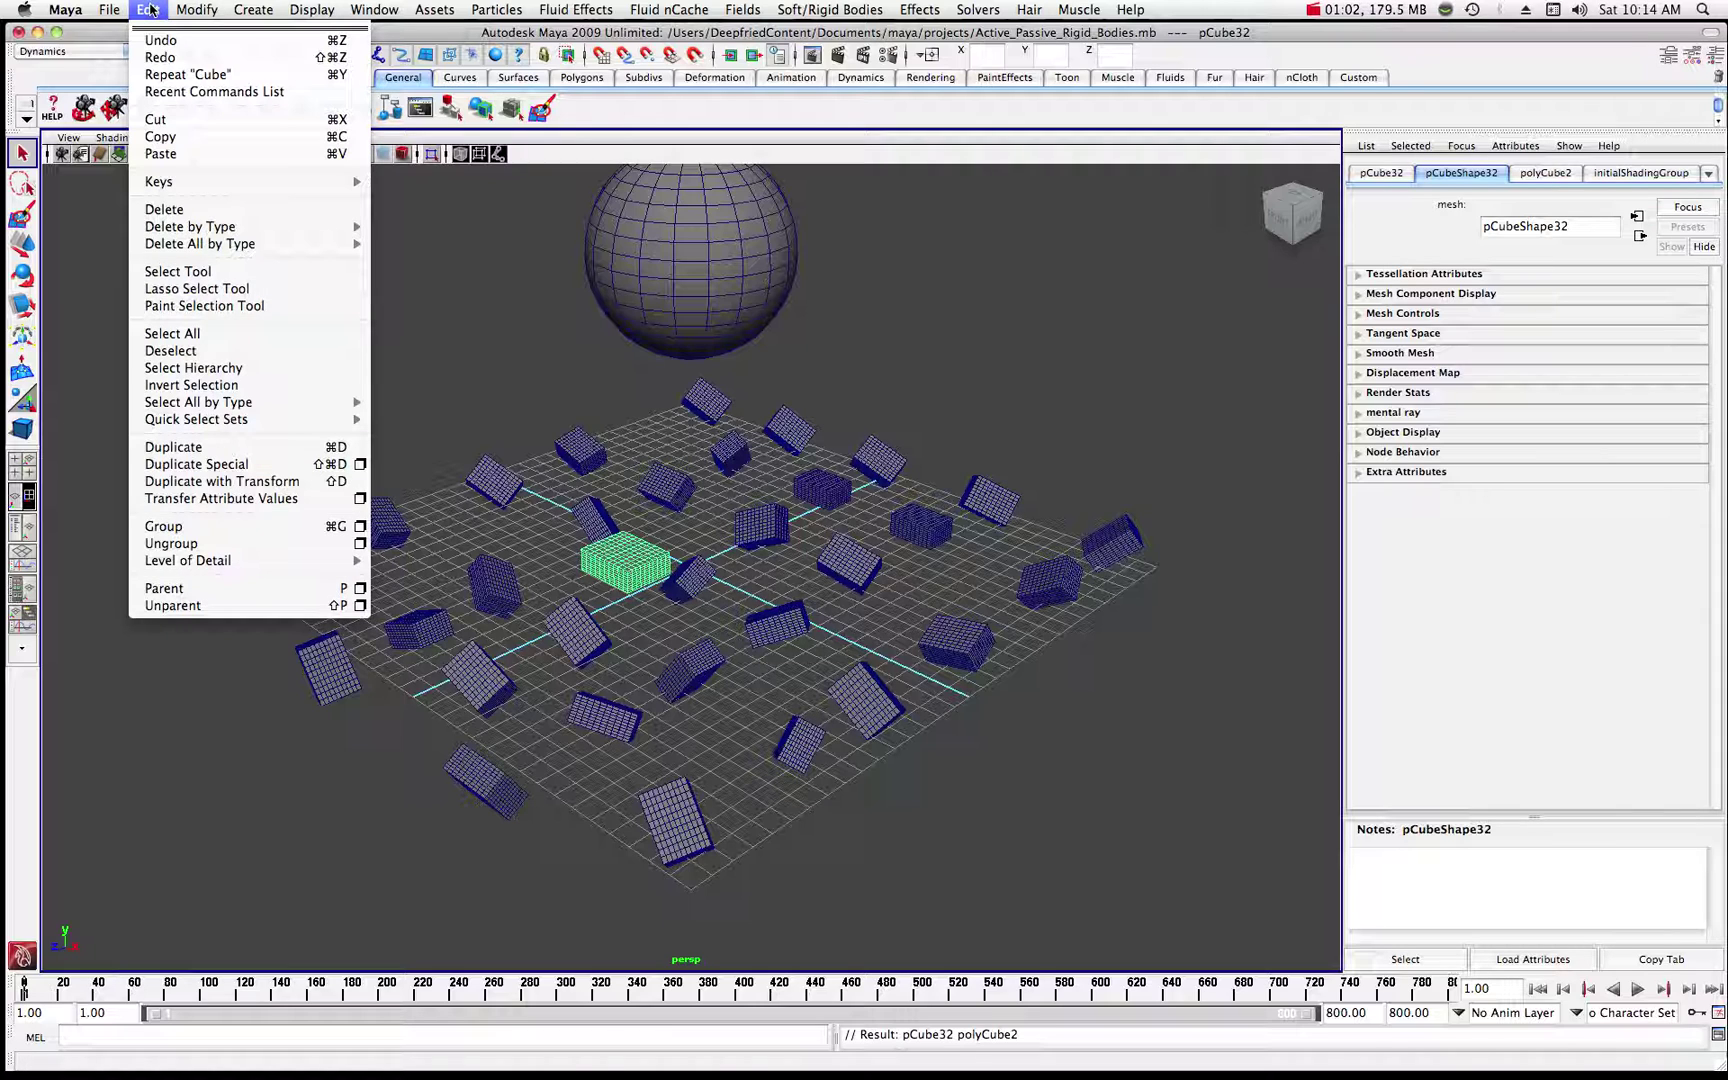
click(182, 451)
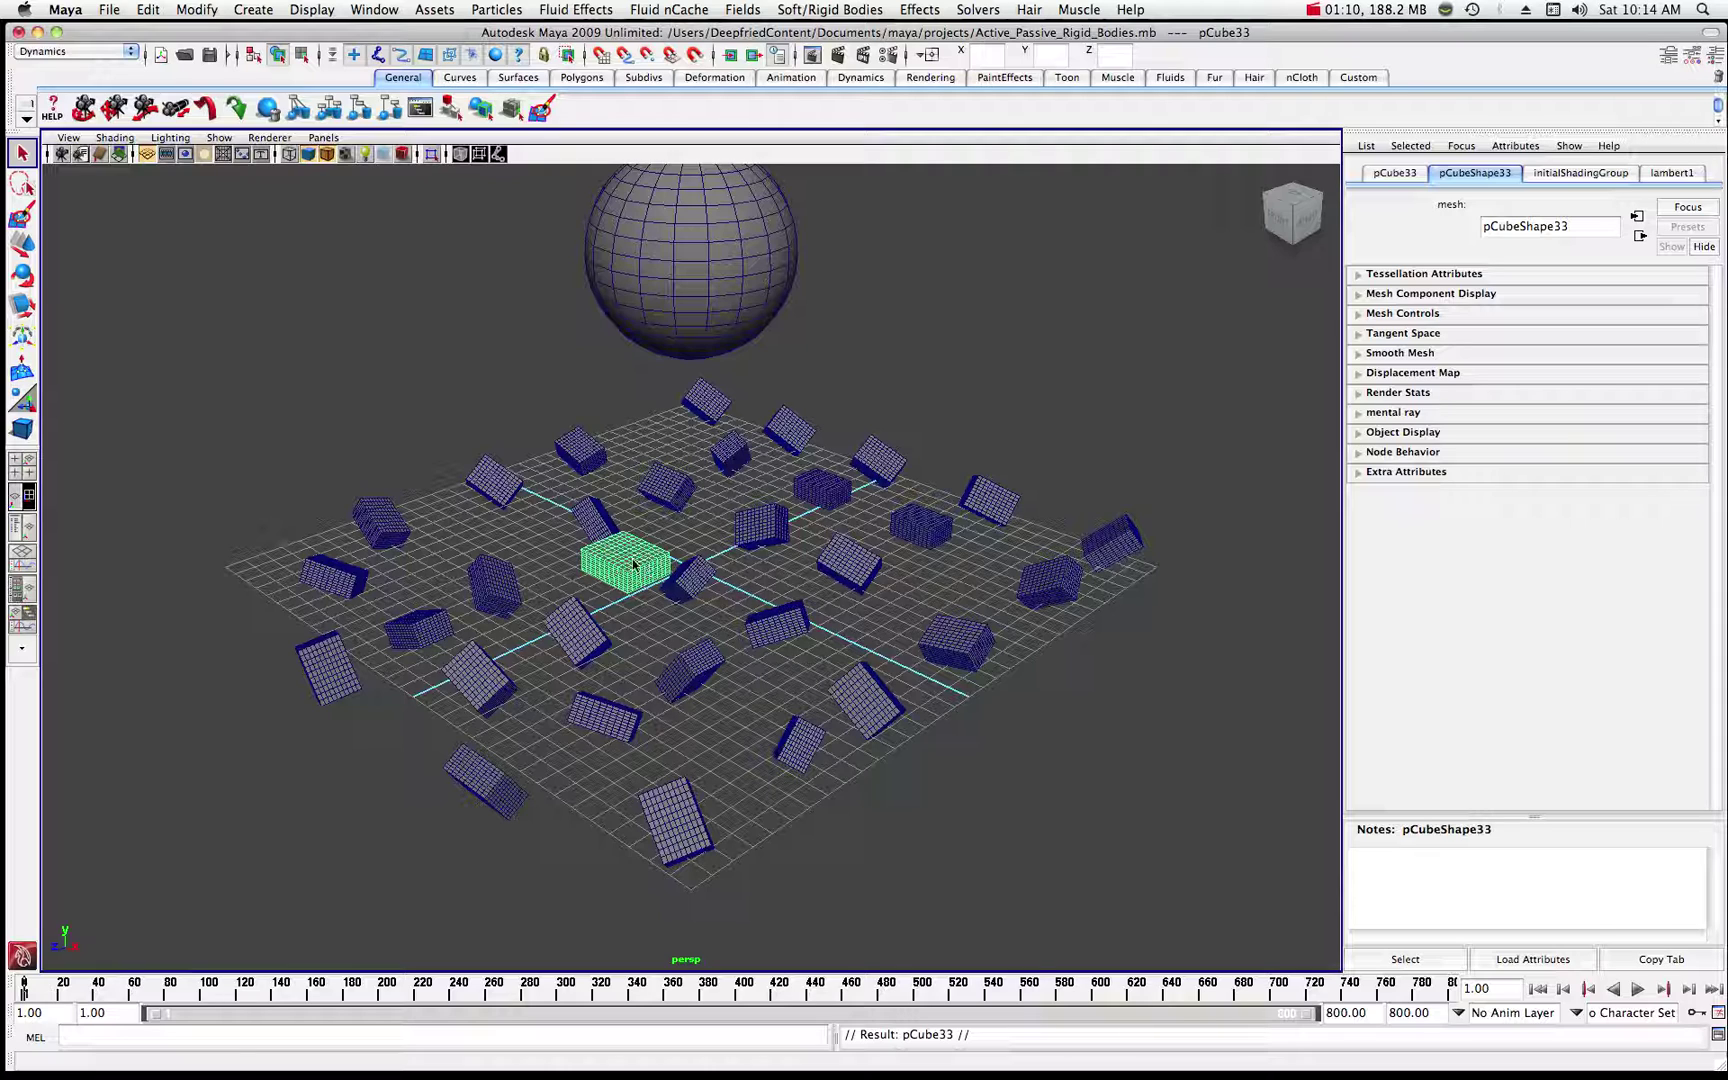
click(22, 243)
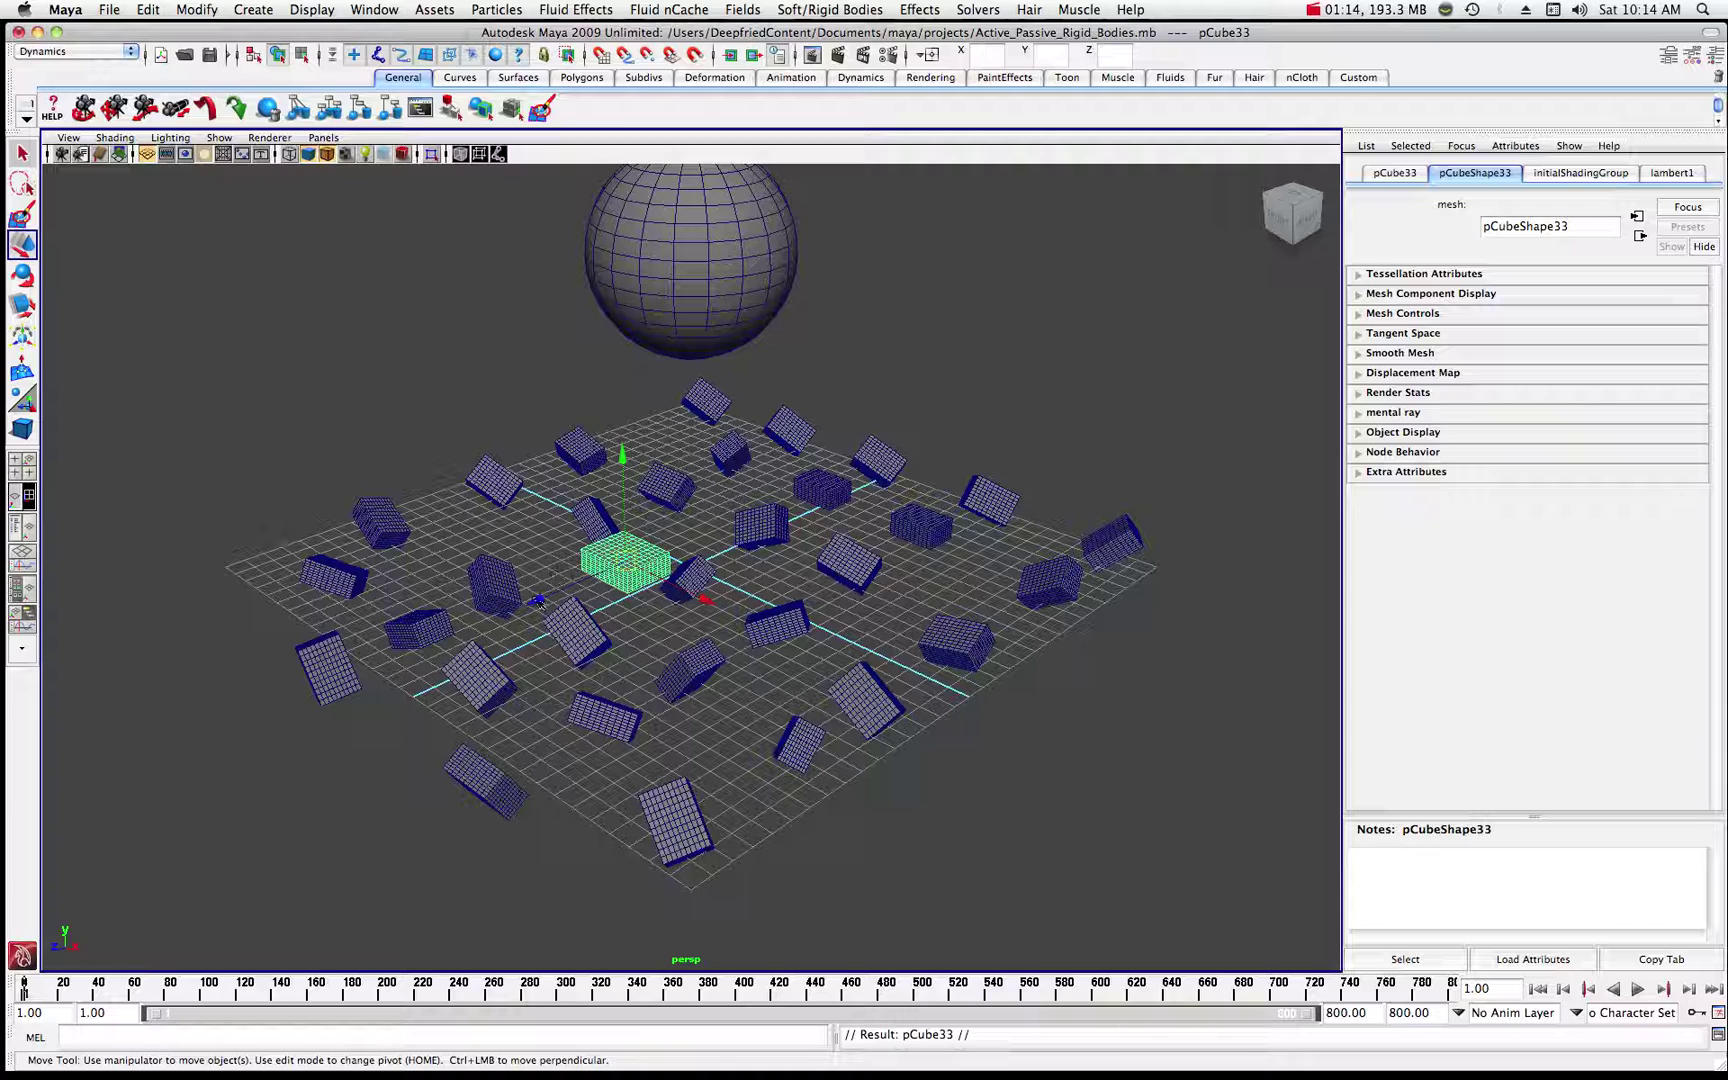
drag(538, 600, 598, 570)
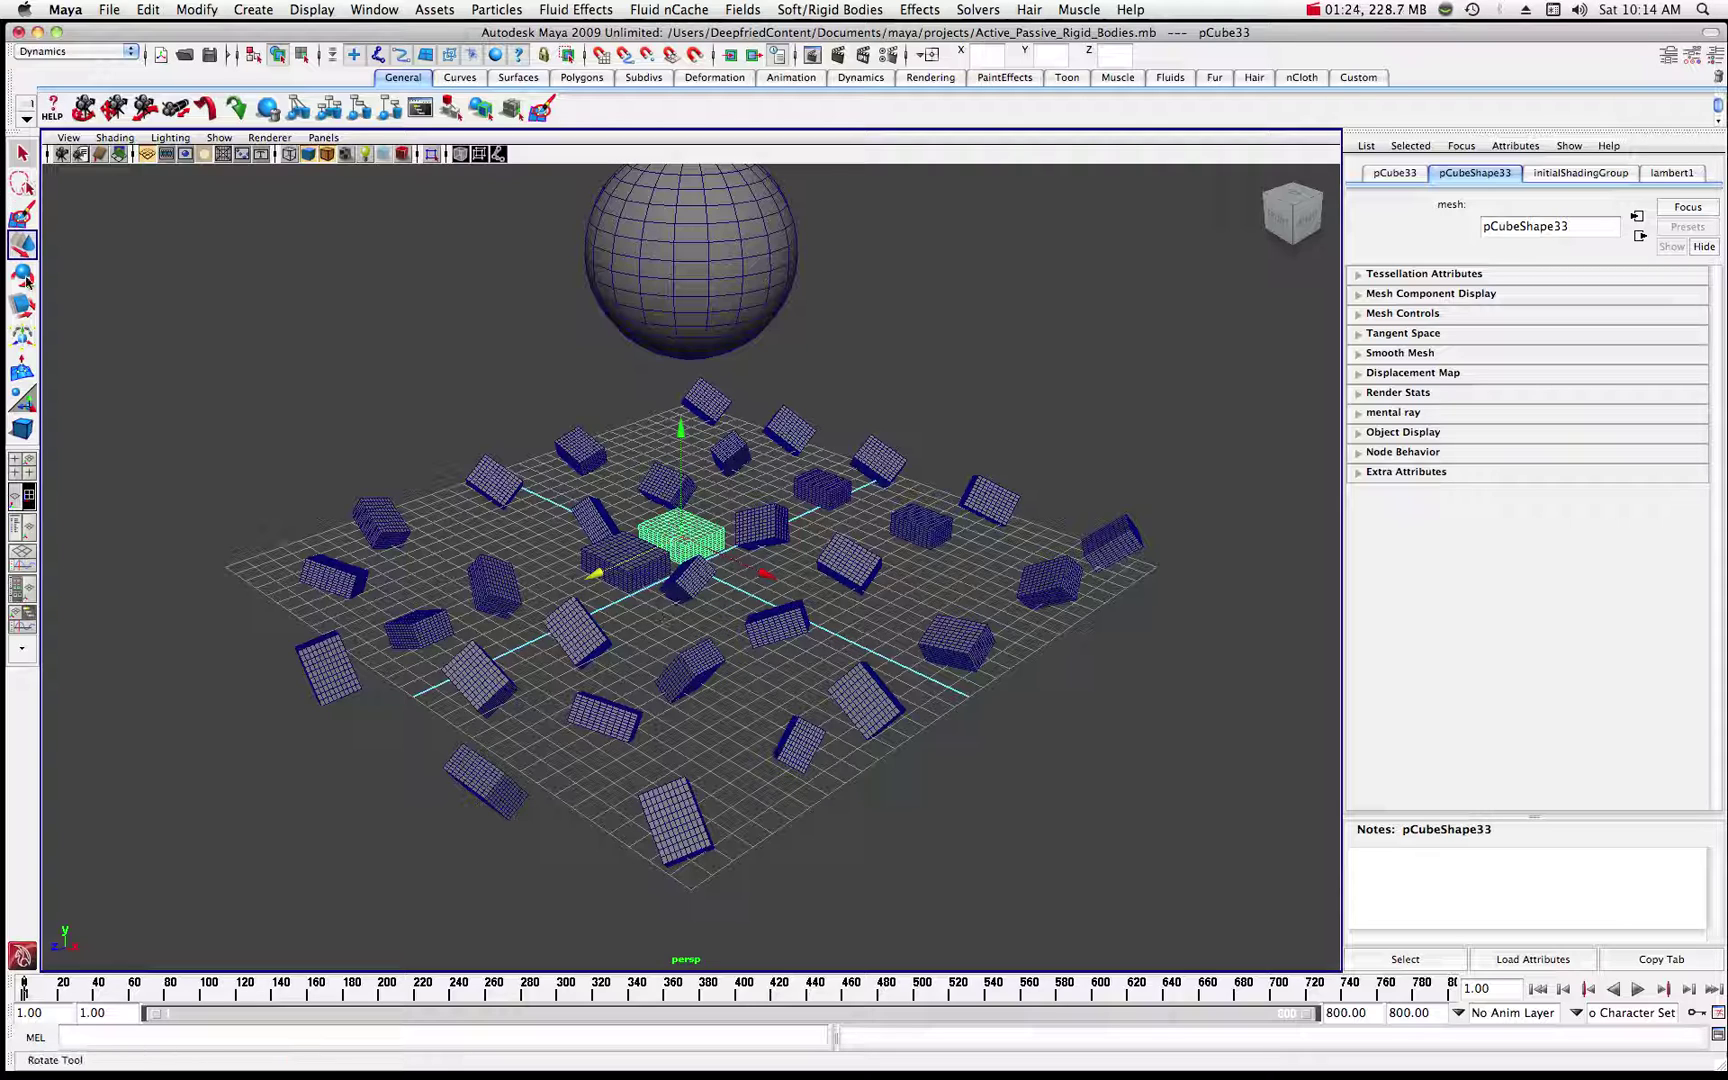
- Tilt the duplicated cube, rotate the original new cube about its X and Y axes, and clear the selection
key(e)
drag(592, 480, 625, 568)
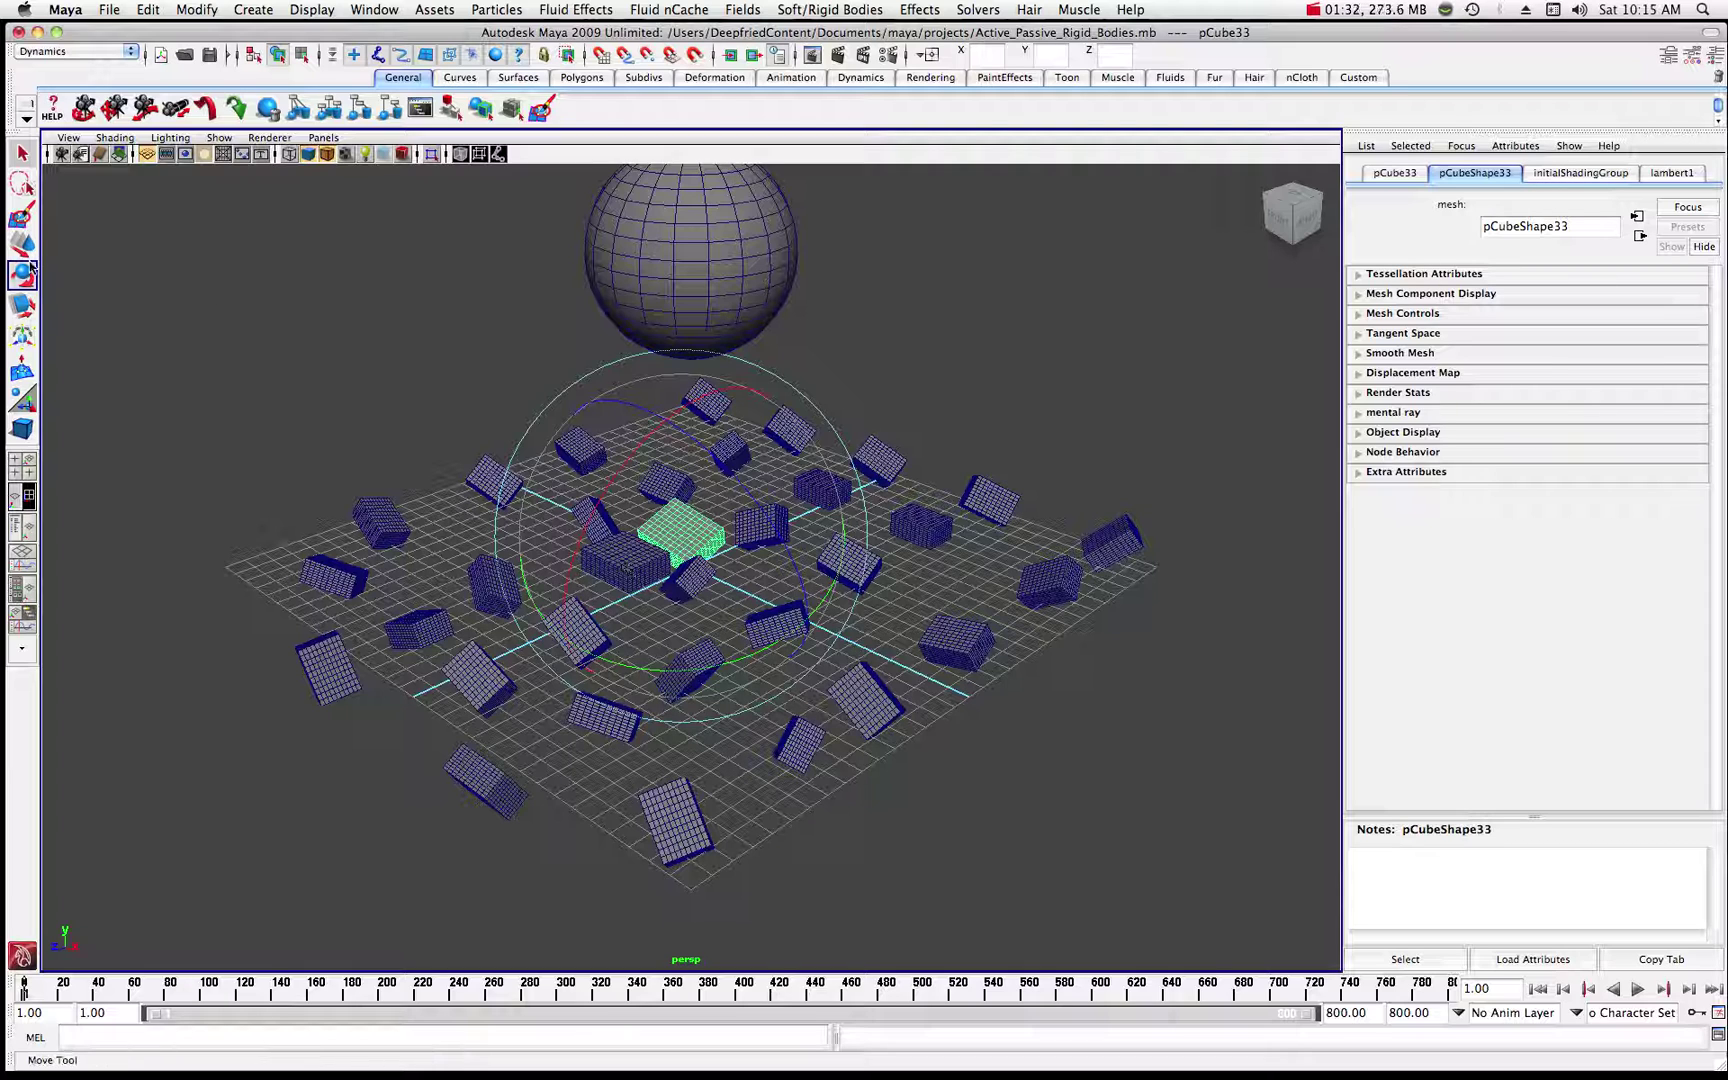
click(338, 588)
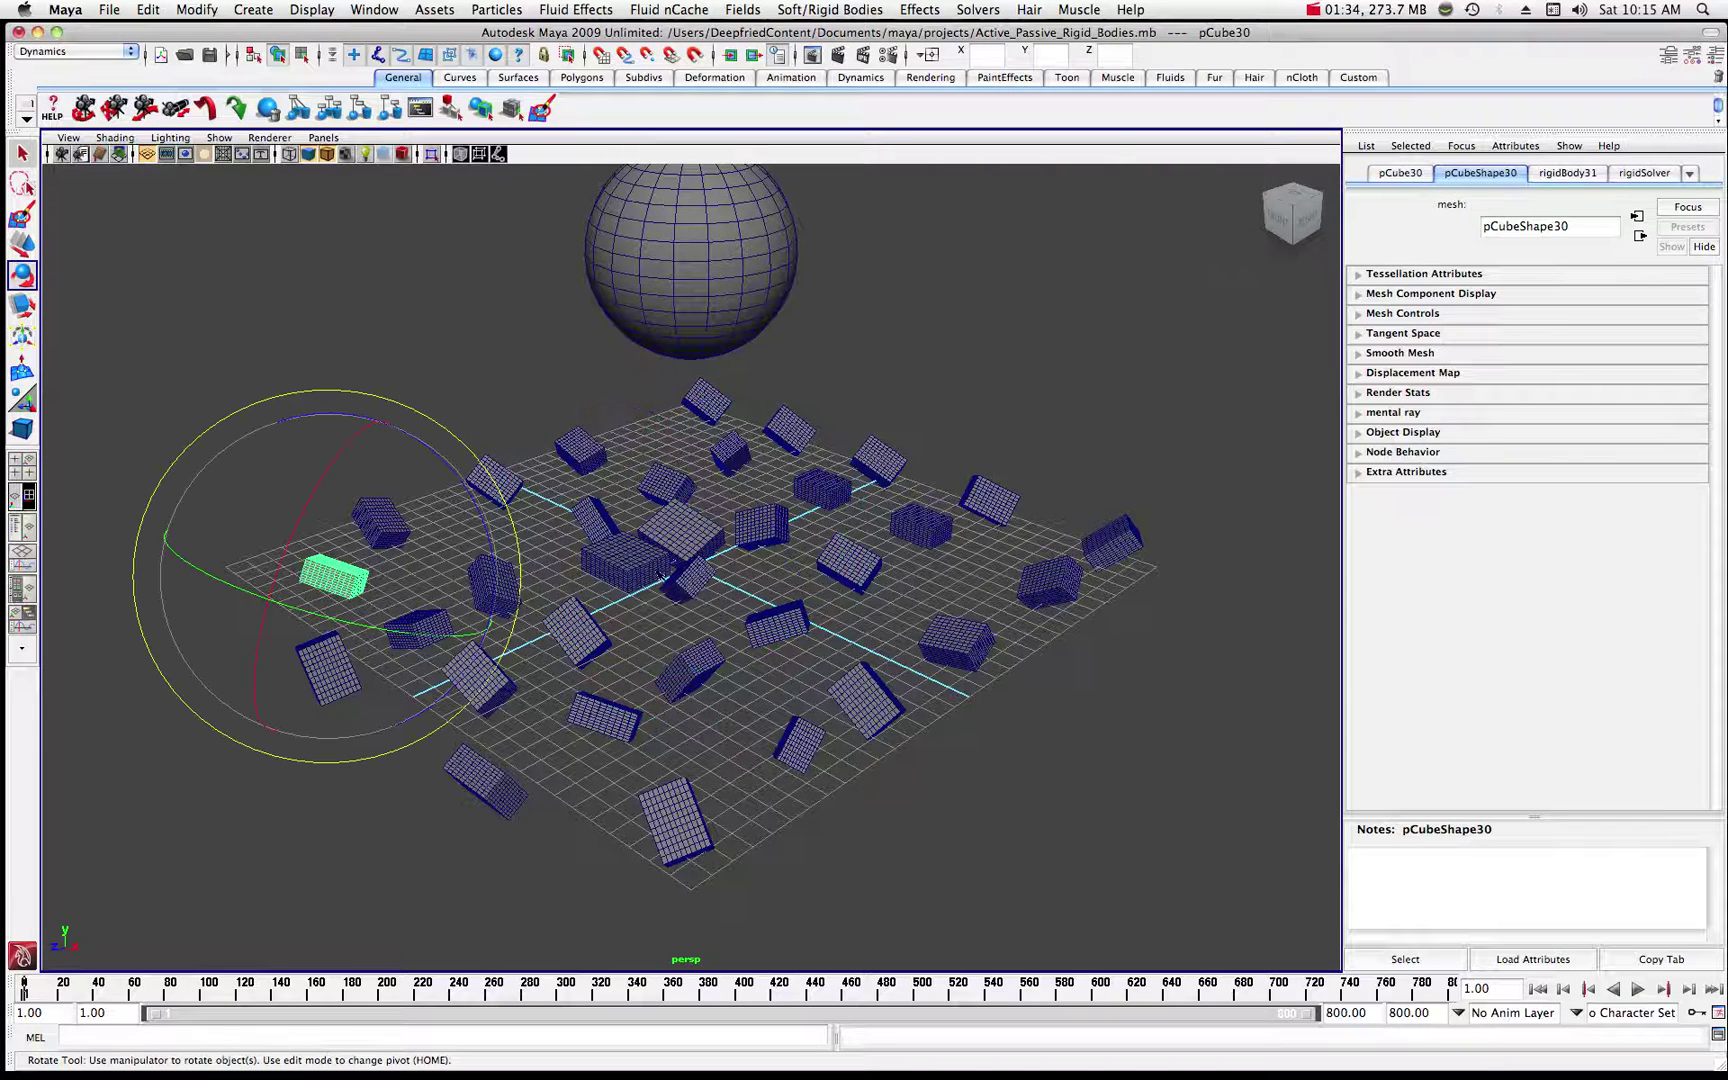
click(628, 566)
drag(510, 552, 518, 466)
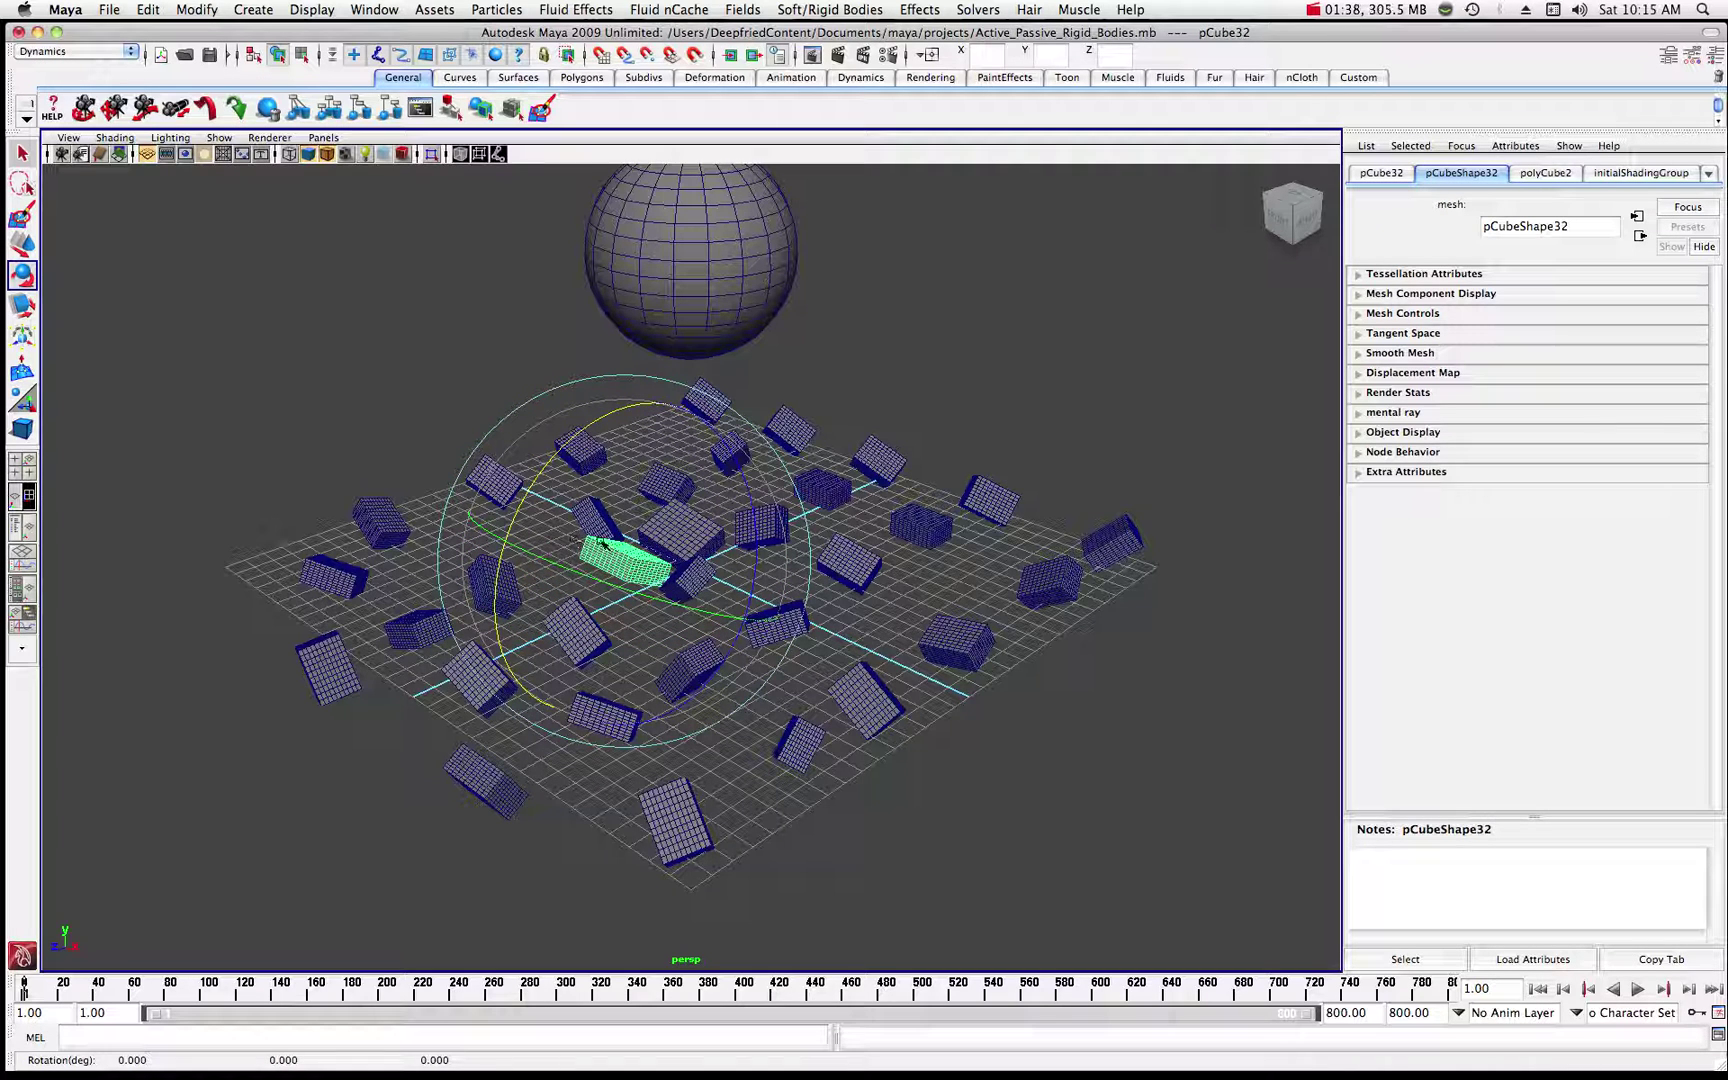
drag(583, 576, 530, 550)
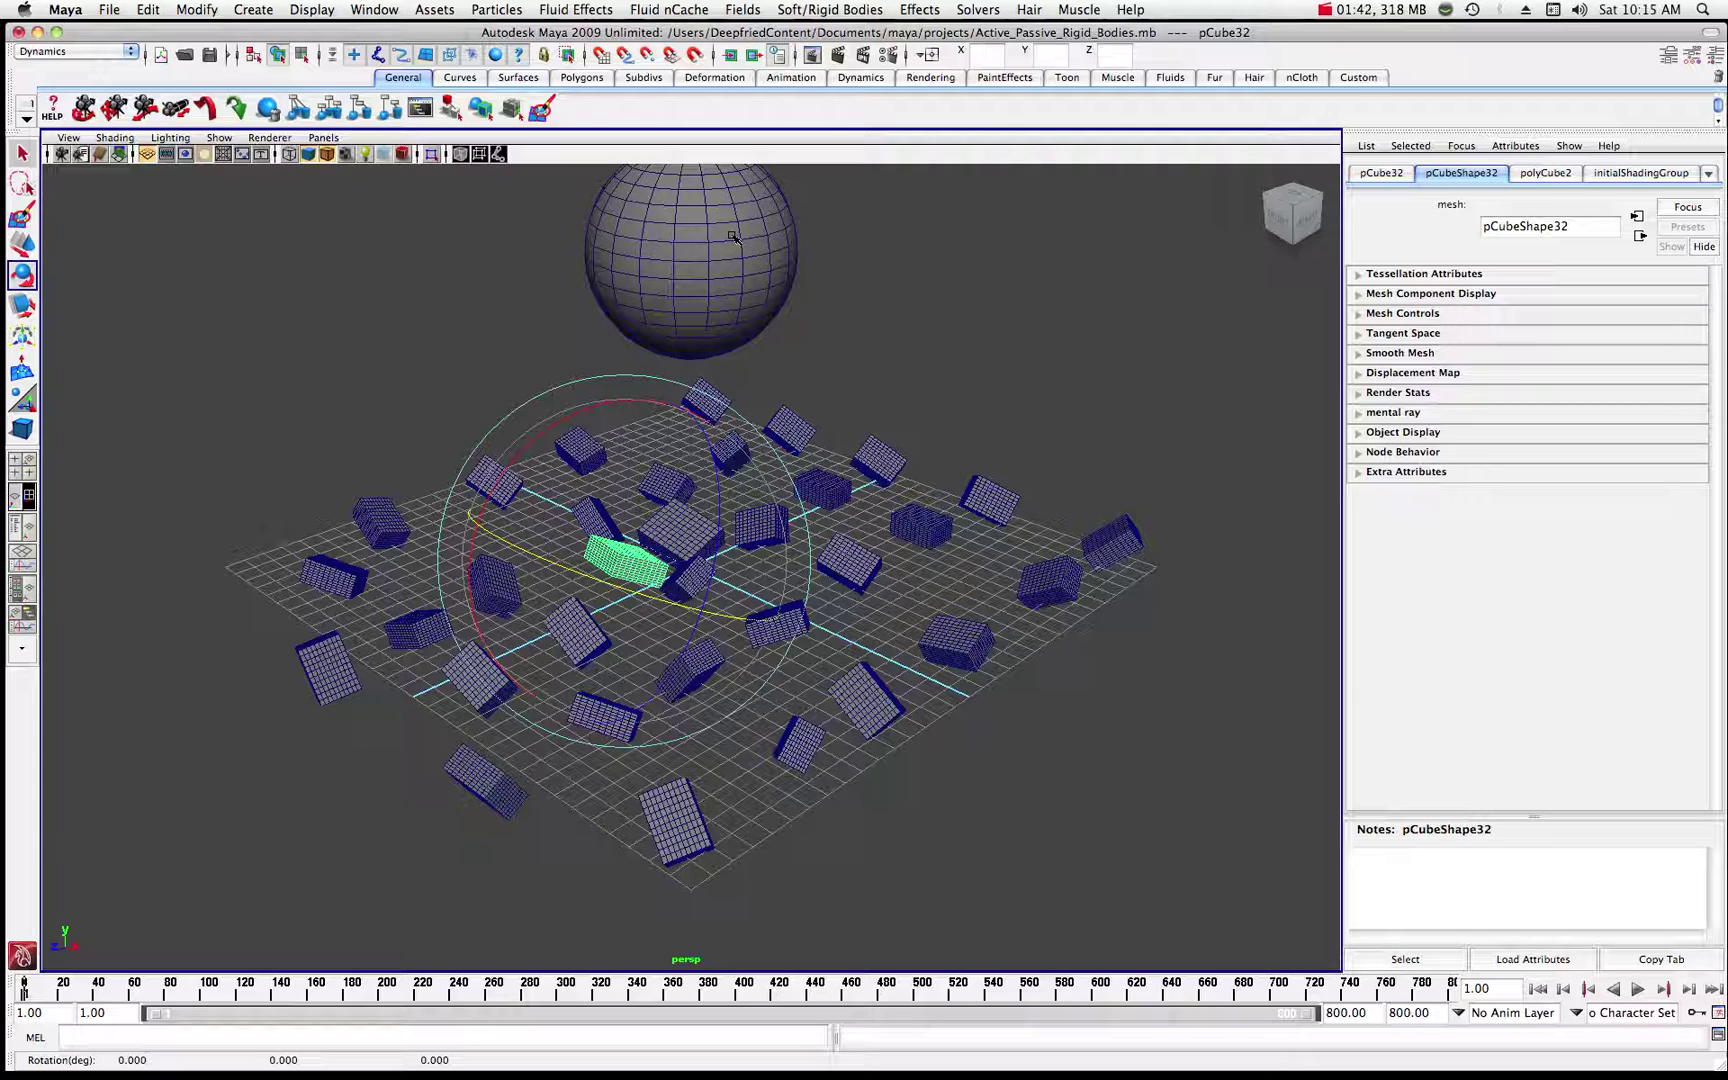
click(465, 363)
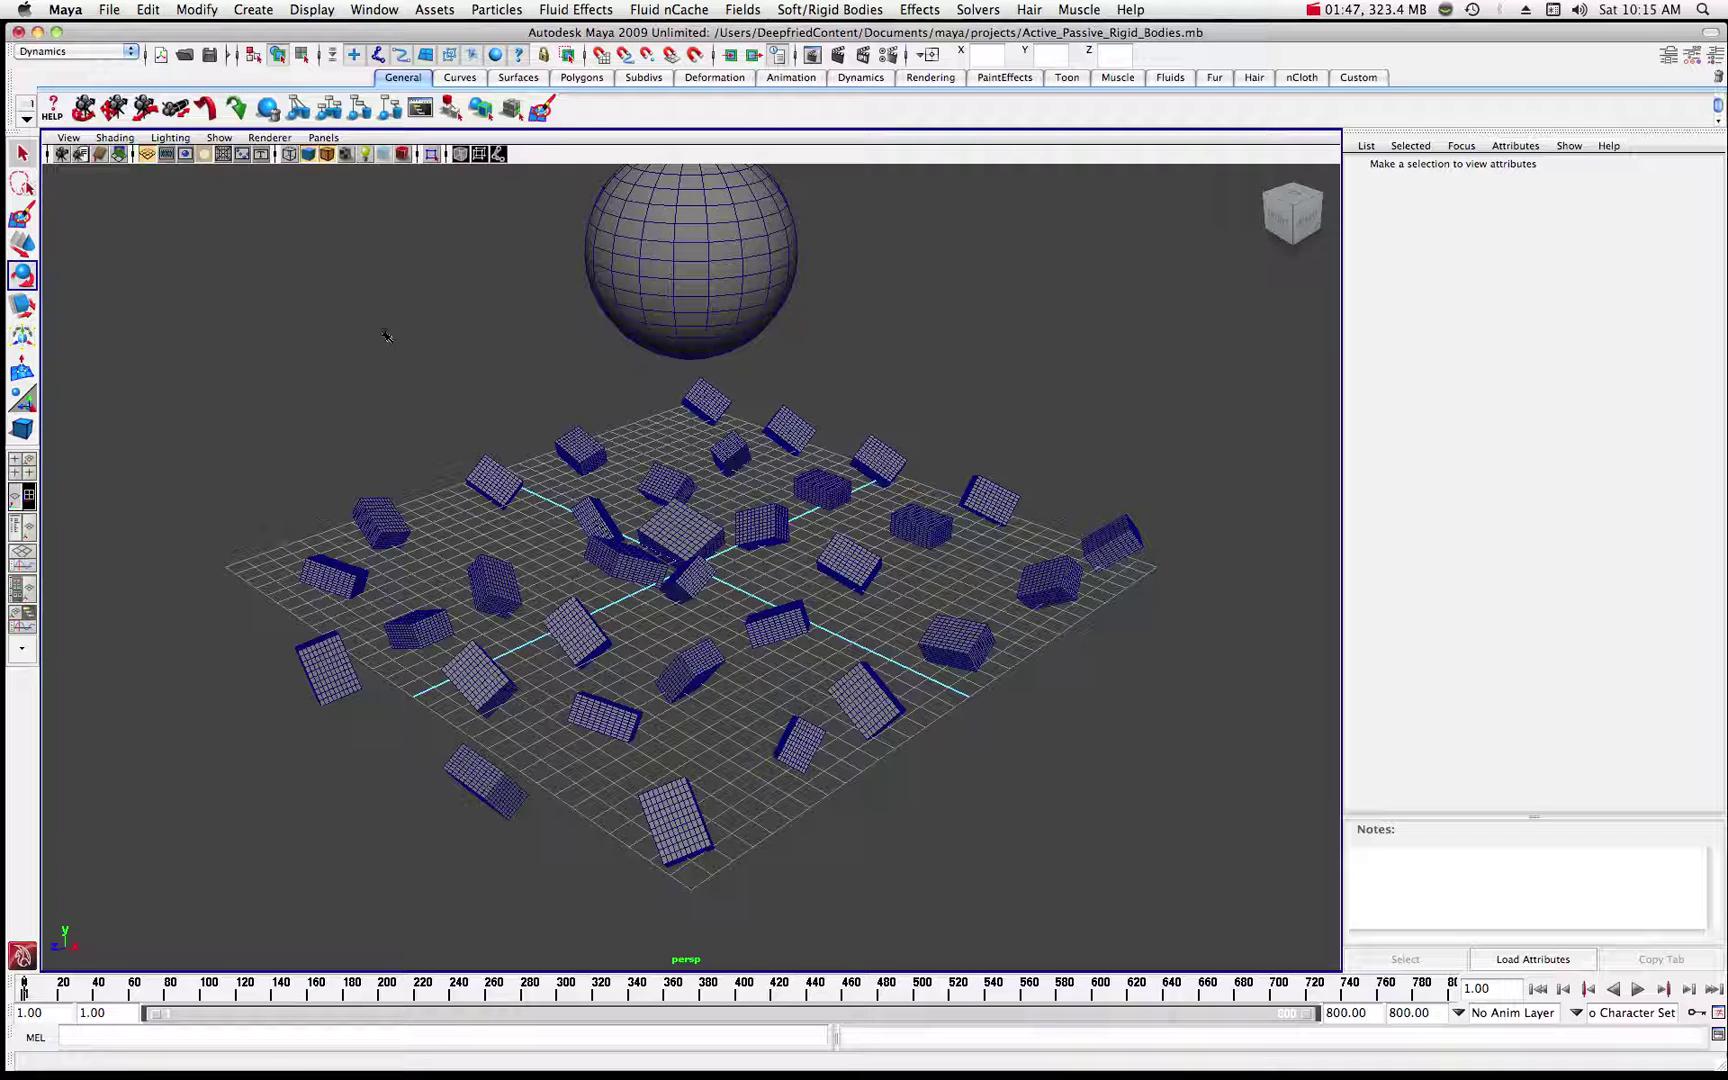
- Open the recent scene Active_Passive_Rigid_Bodies_2.mb, saving the changes to the current scene
click(109, 10)
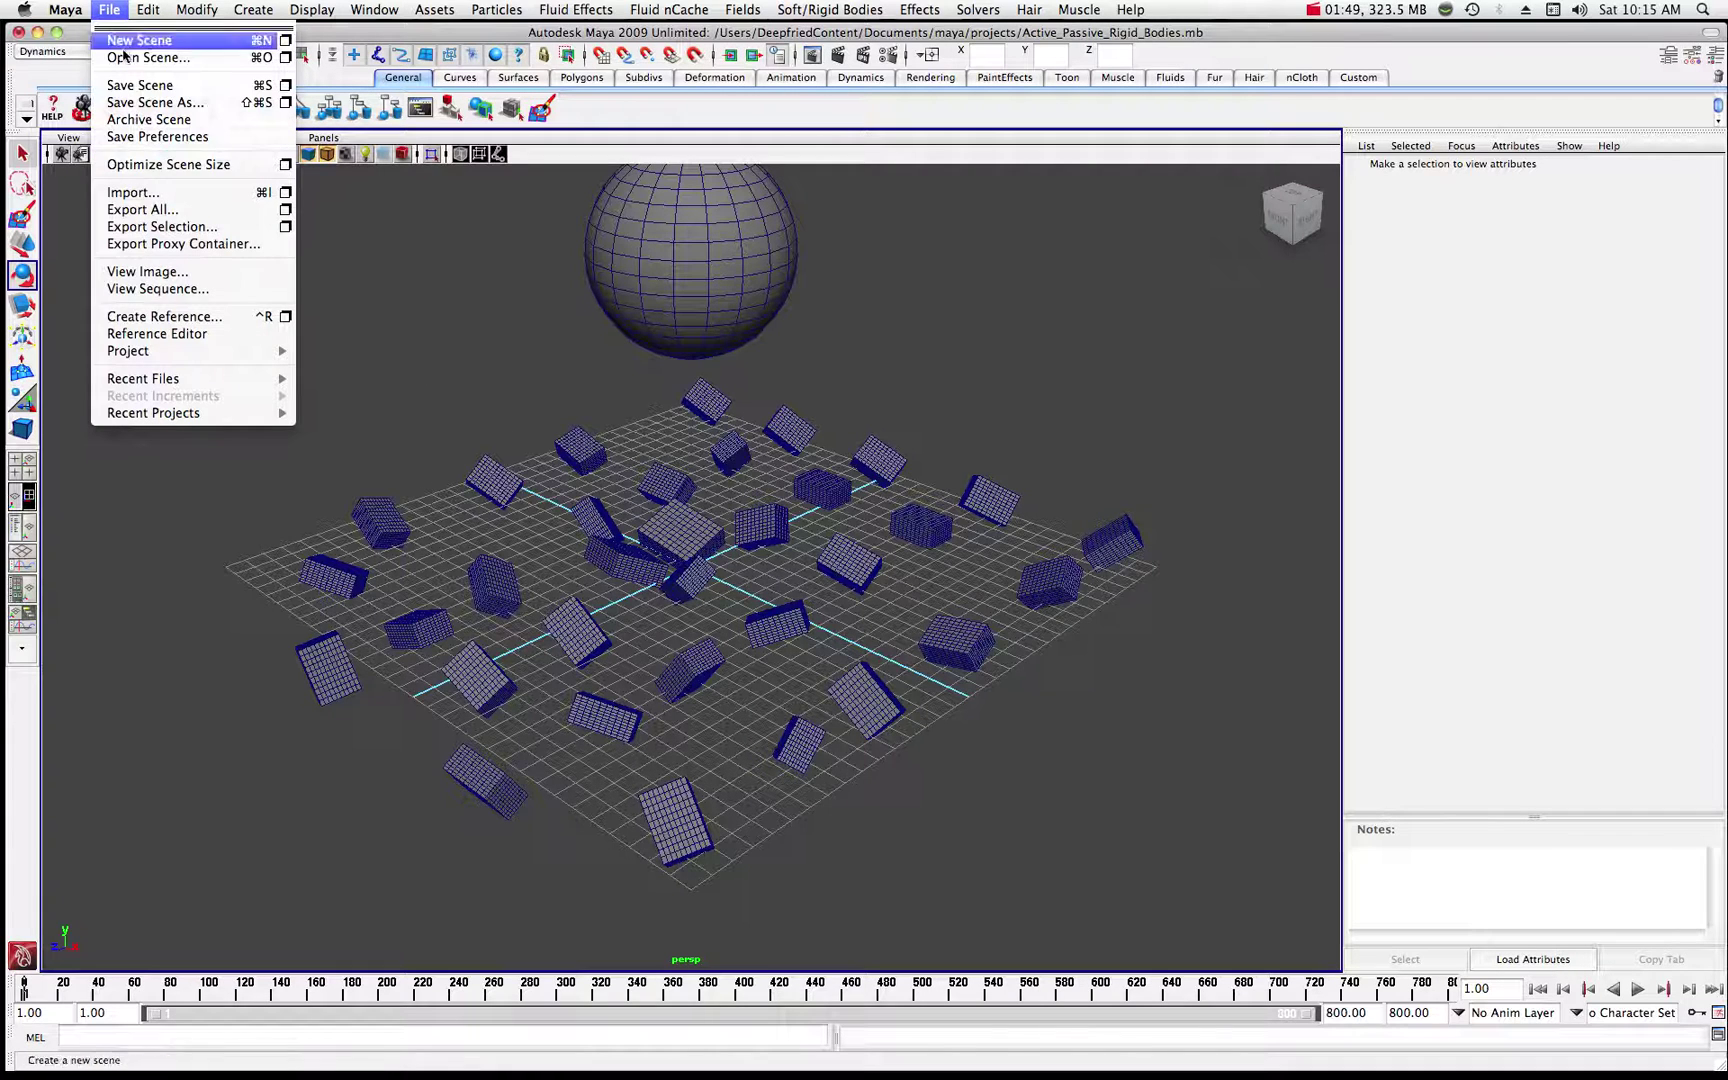
mouse_move(130, 379)
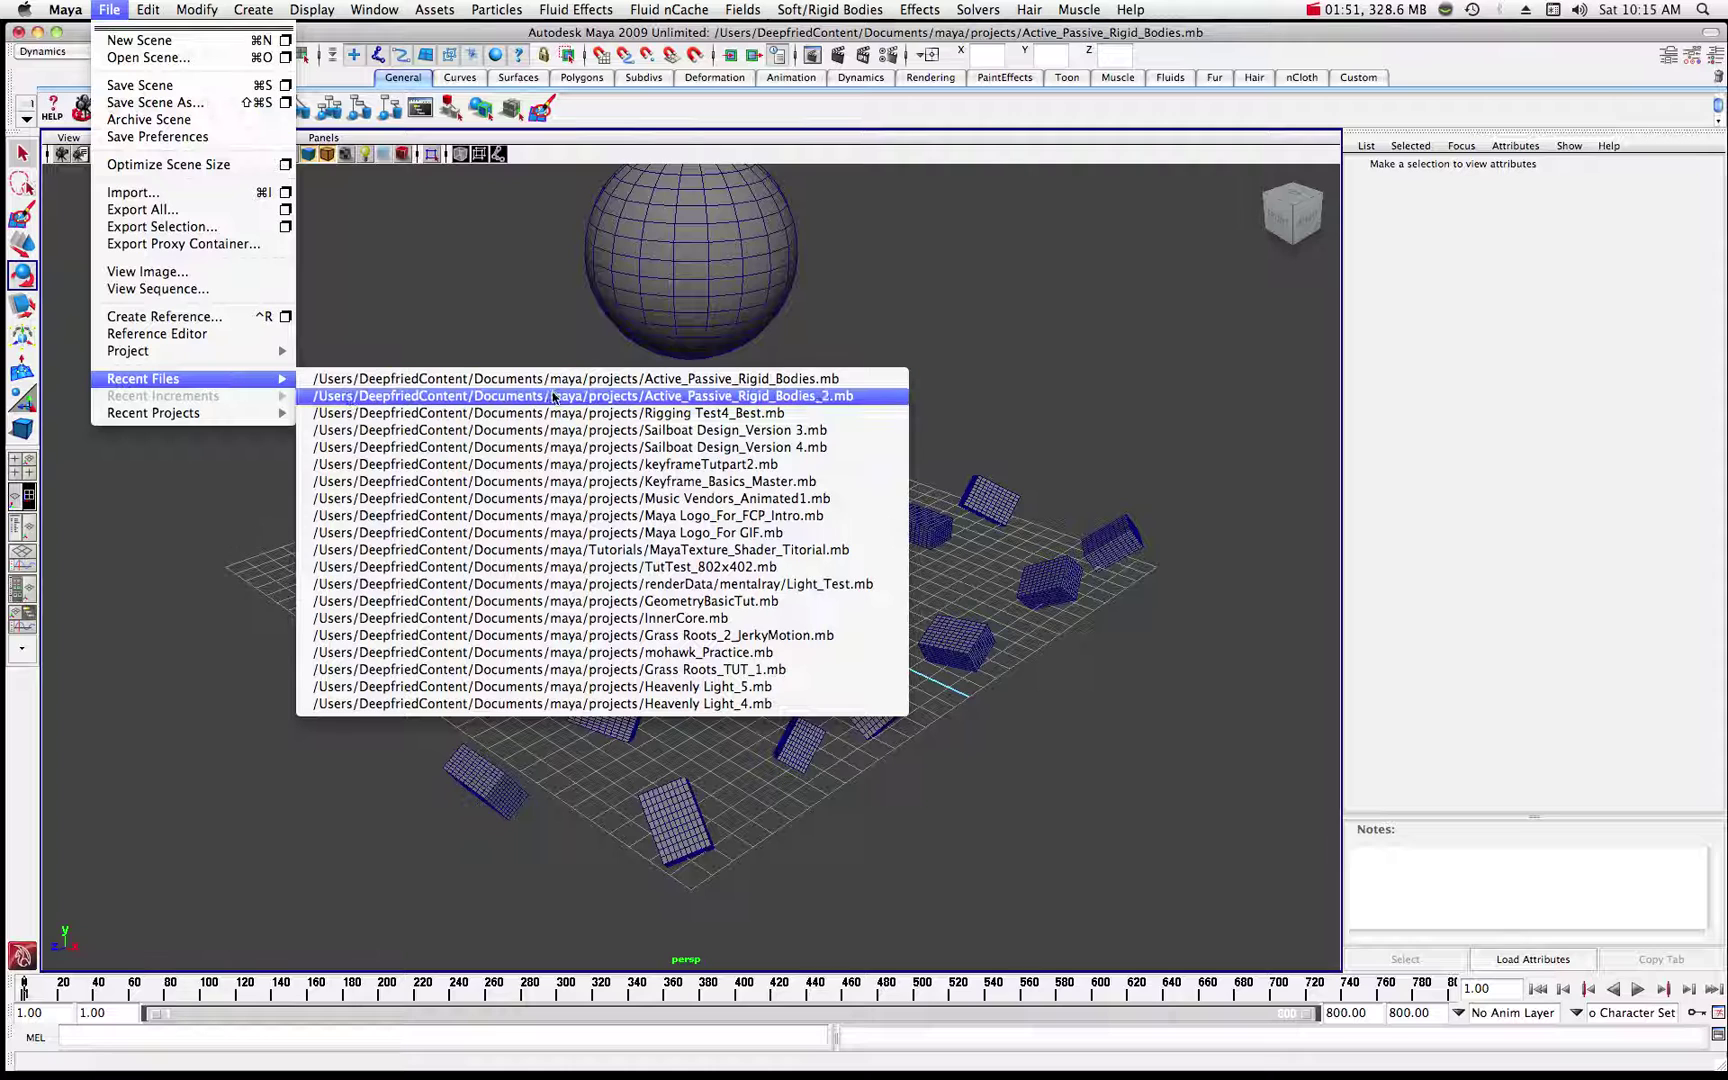
click(643, 396)
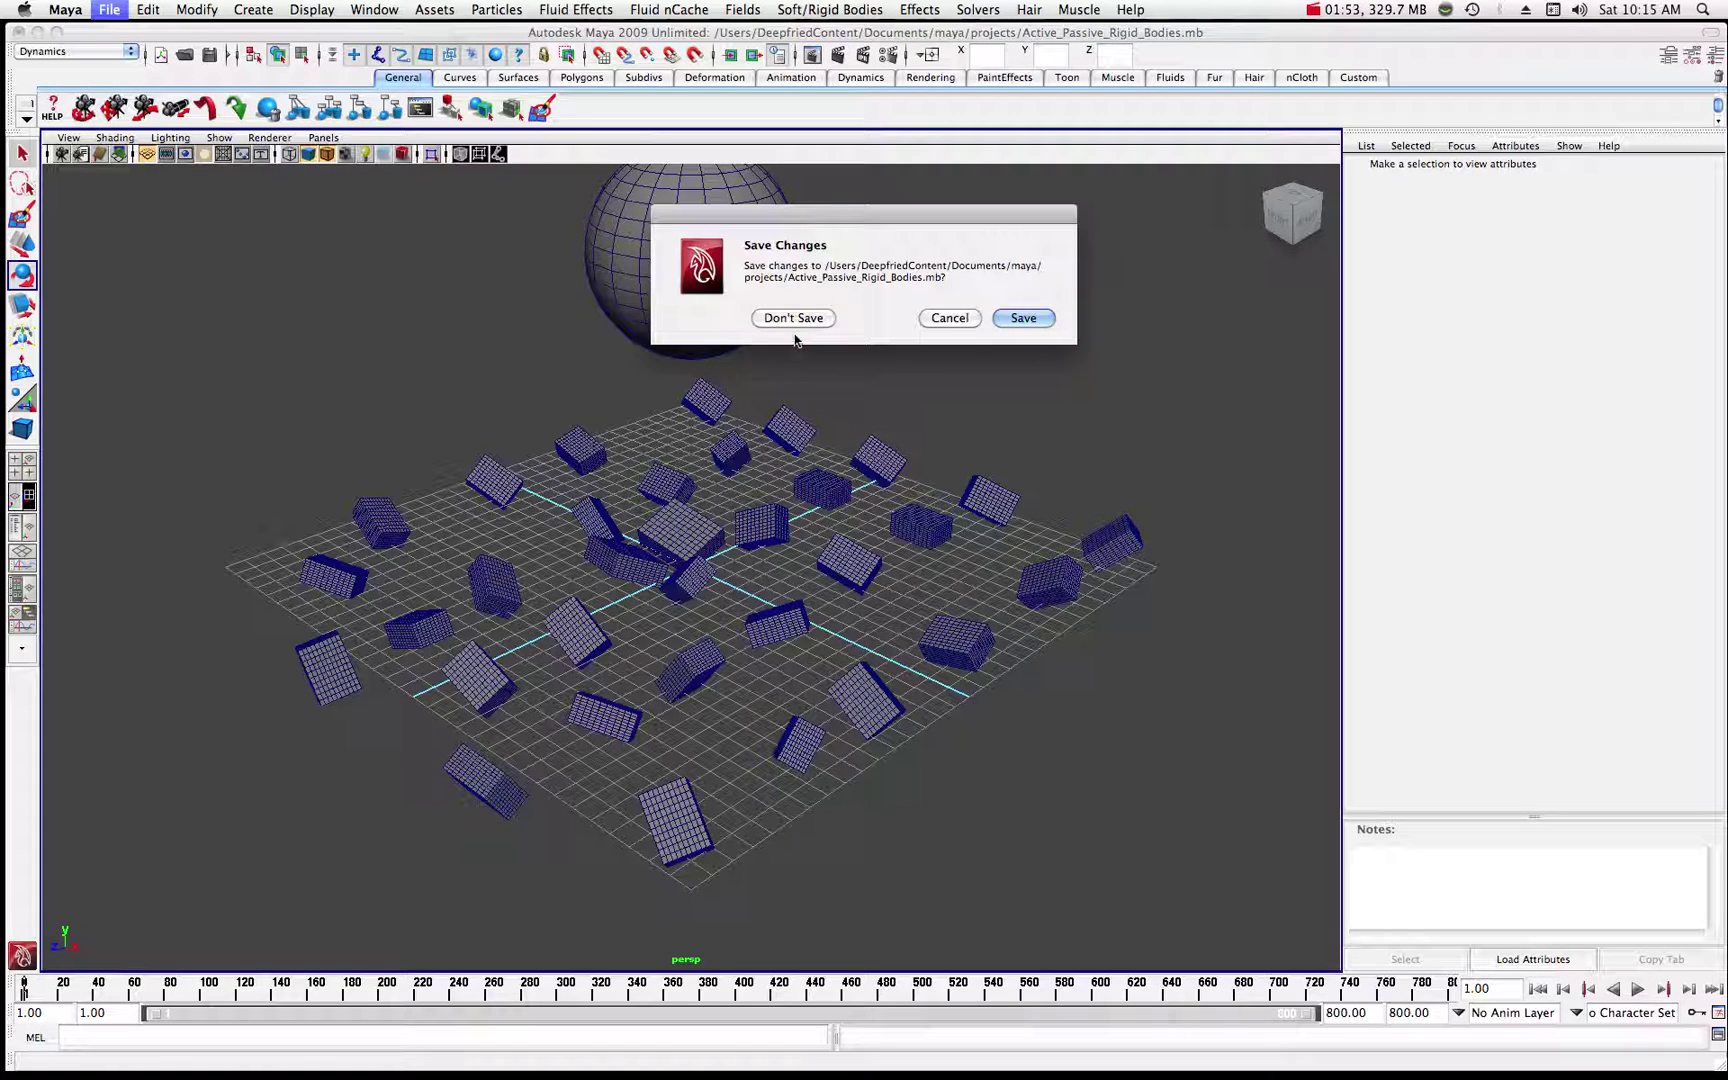
click(1030, 319)
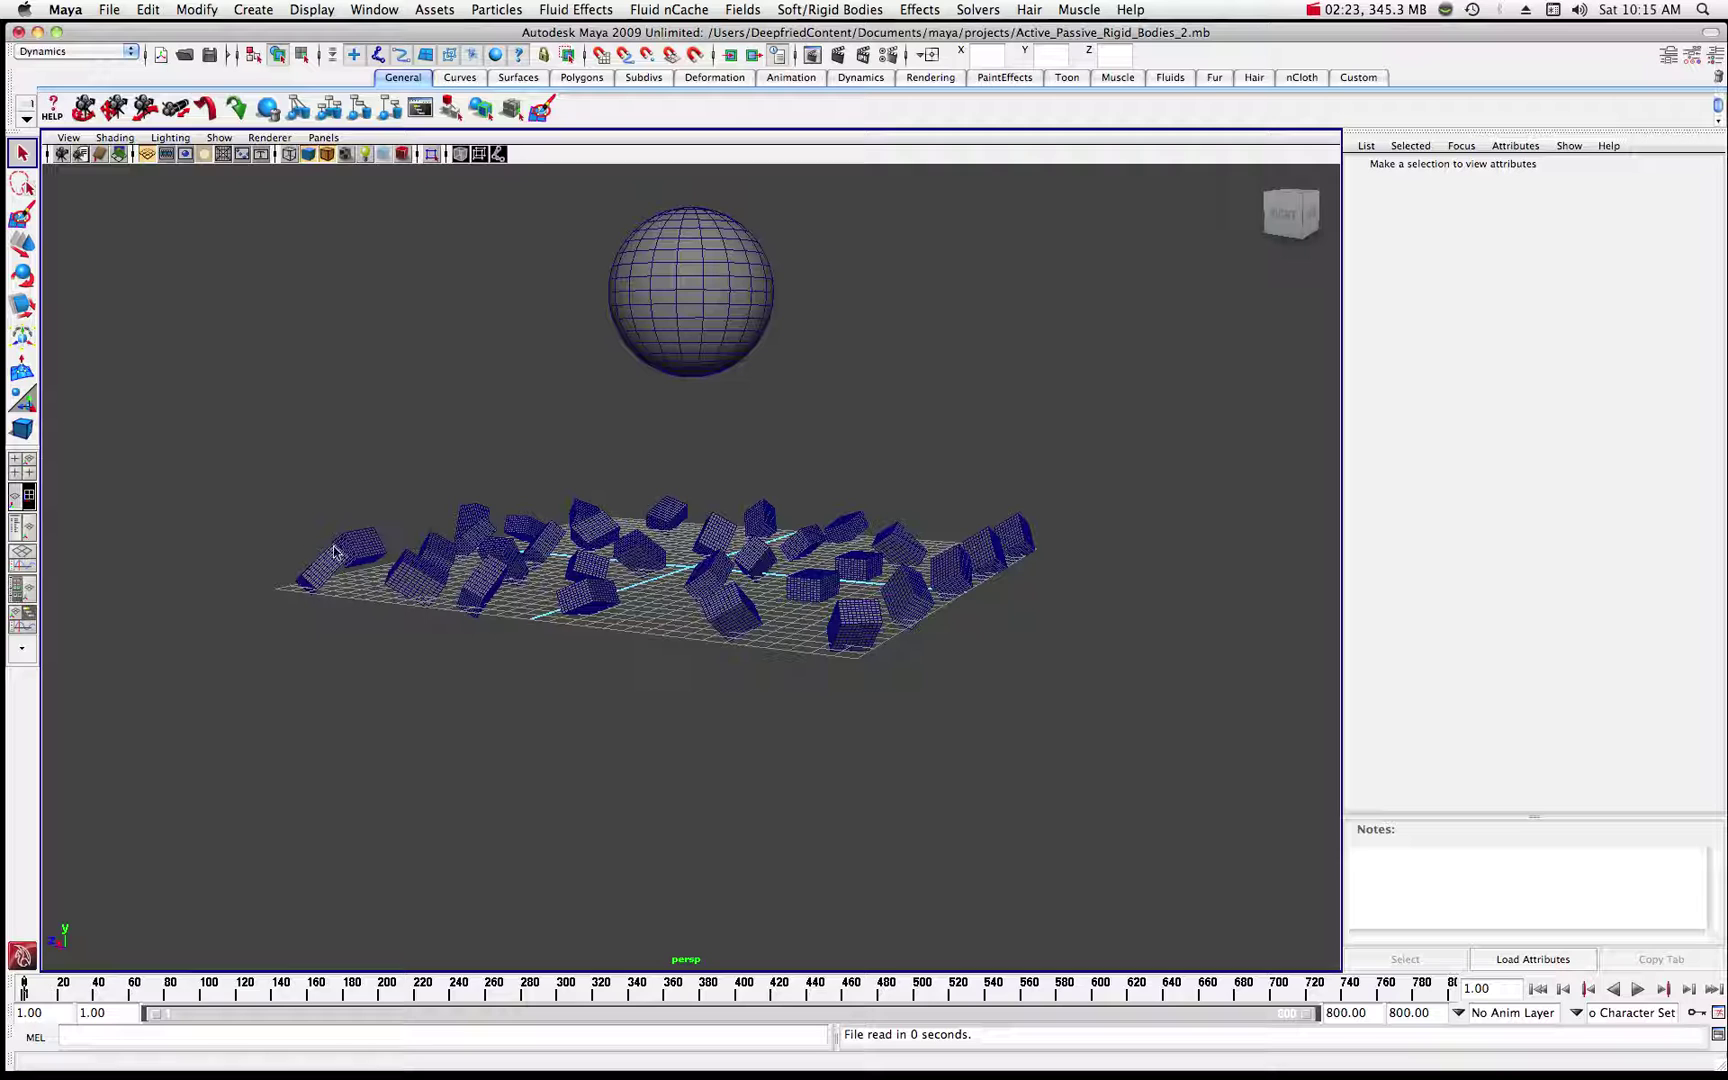
- Select all the cubes on the grid without the sphere, and review the available rigid body commands without applying one
drag(215, 454, 1102, 726)
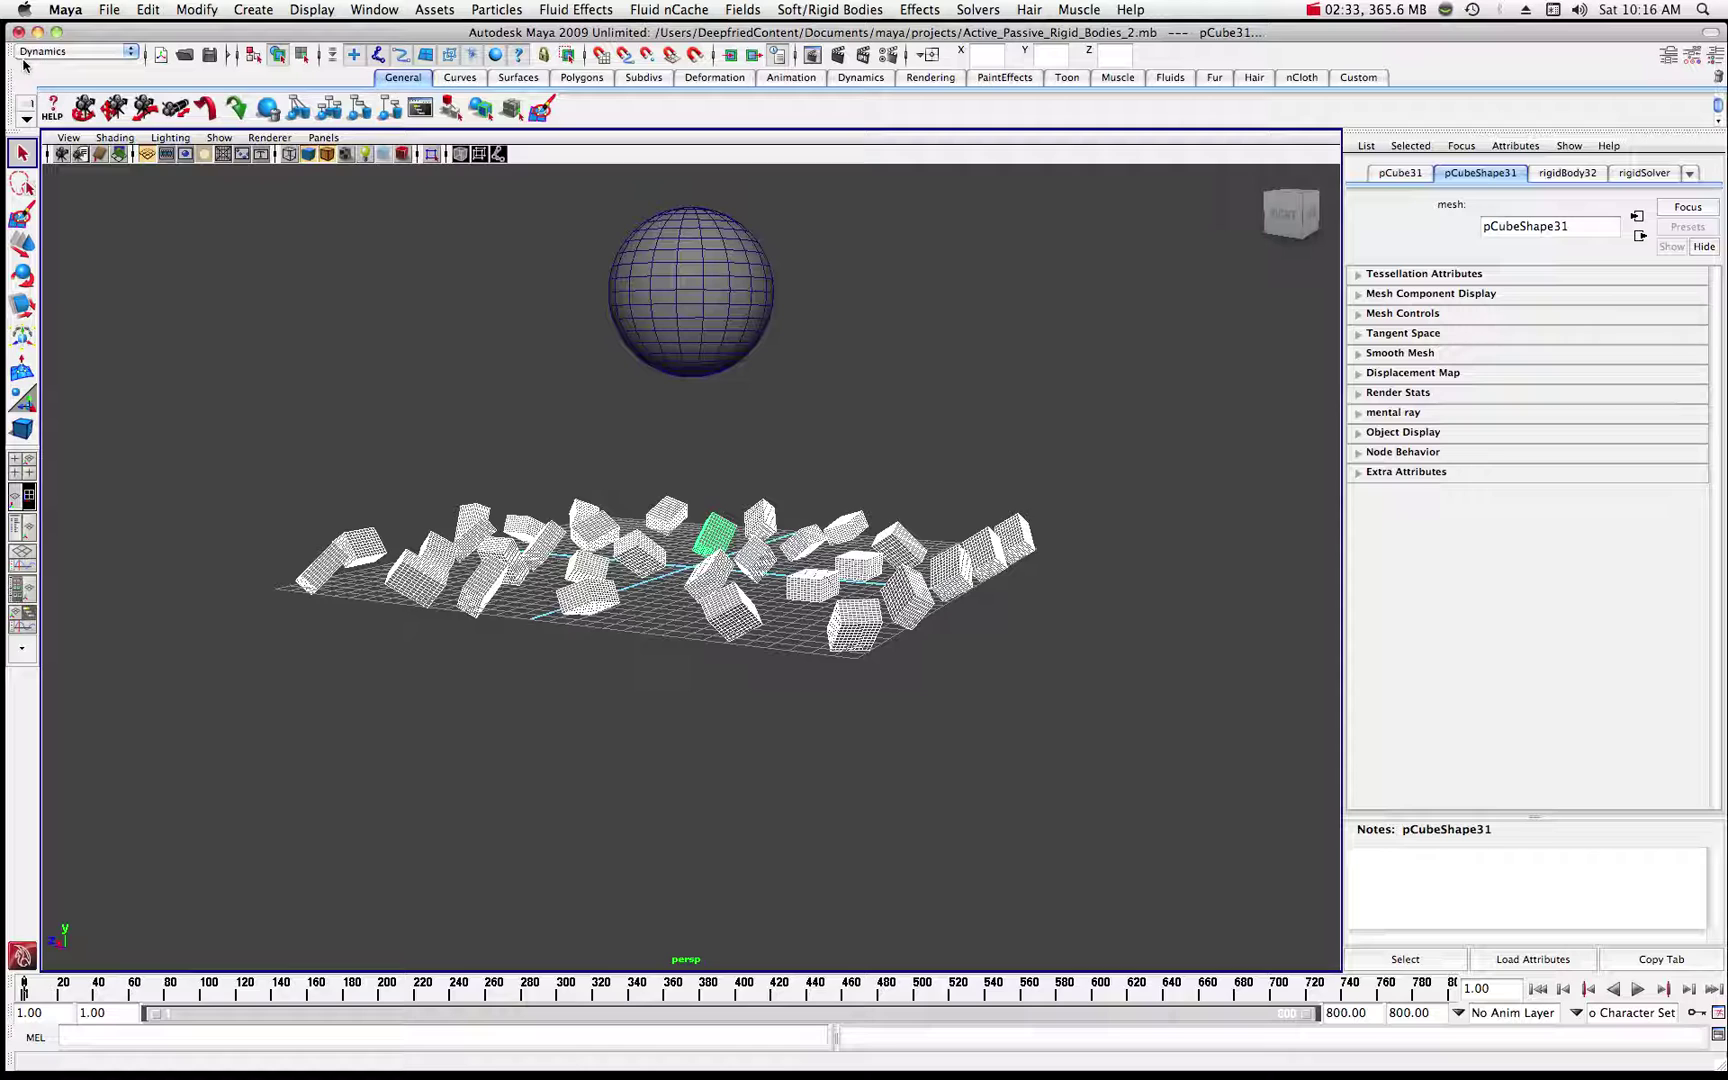
click(811, 10)
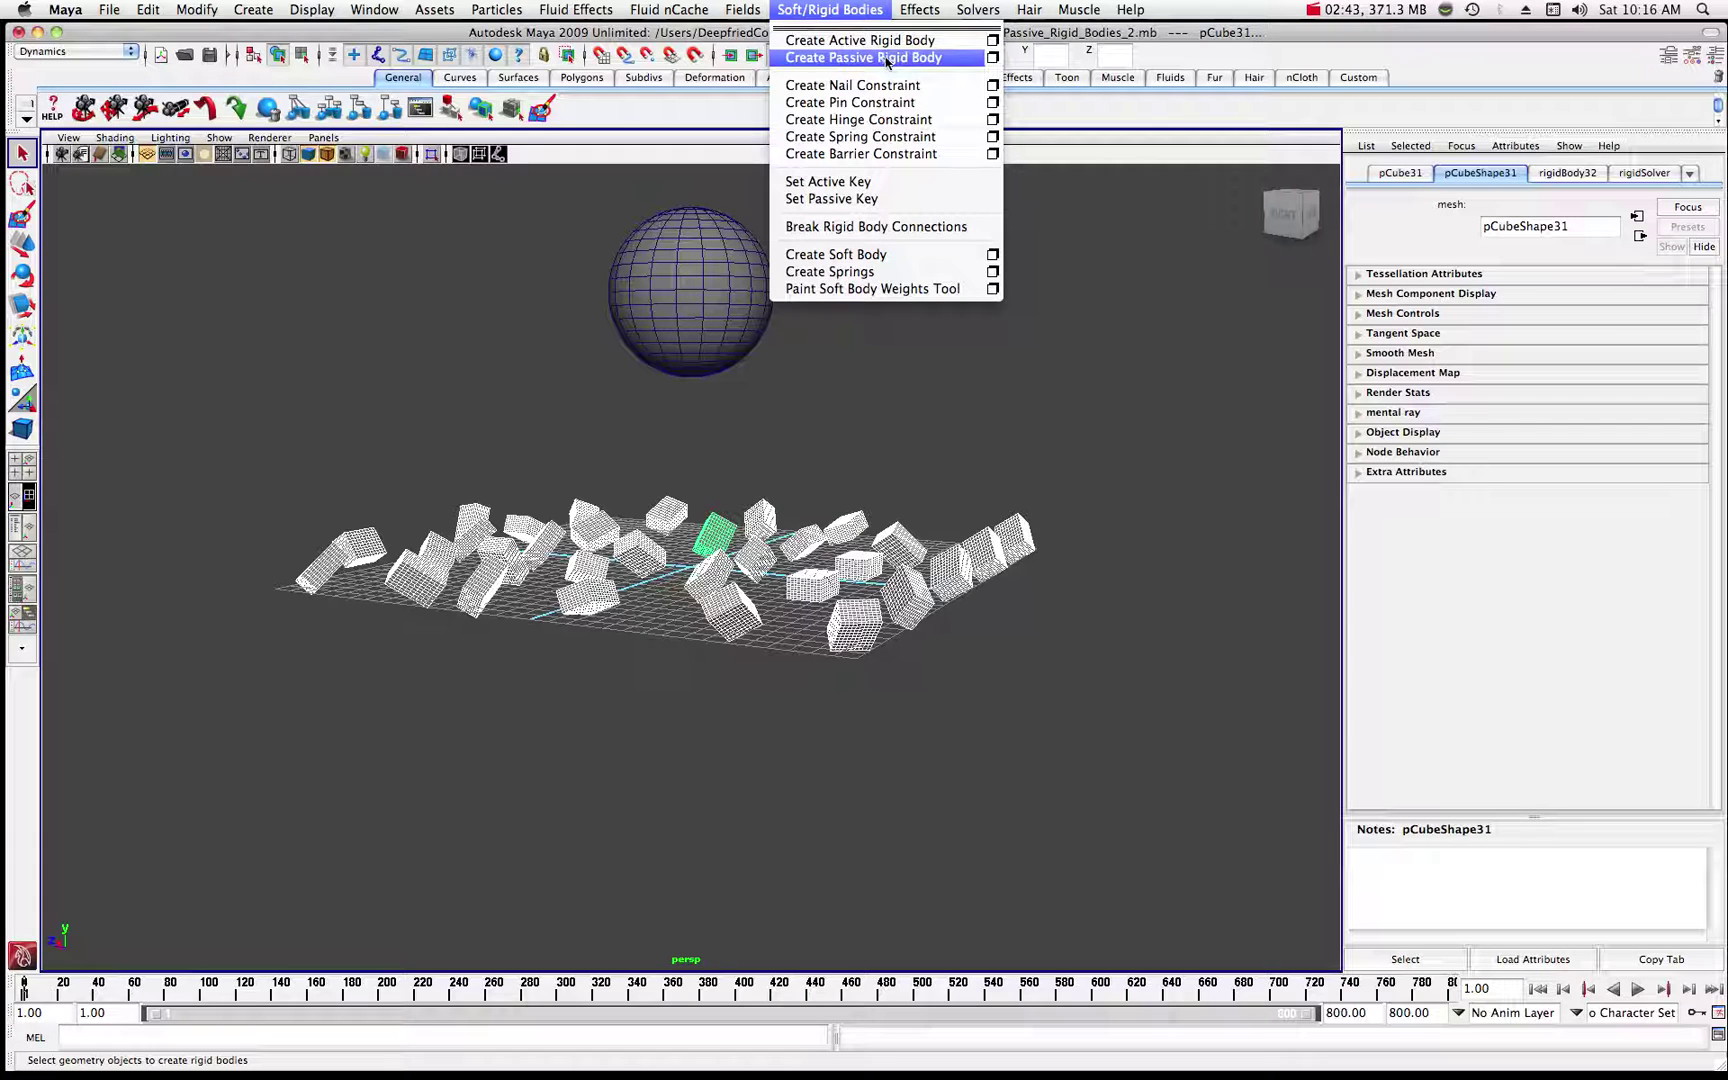
click(999, 363)
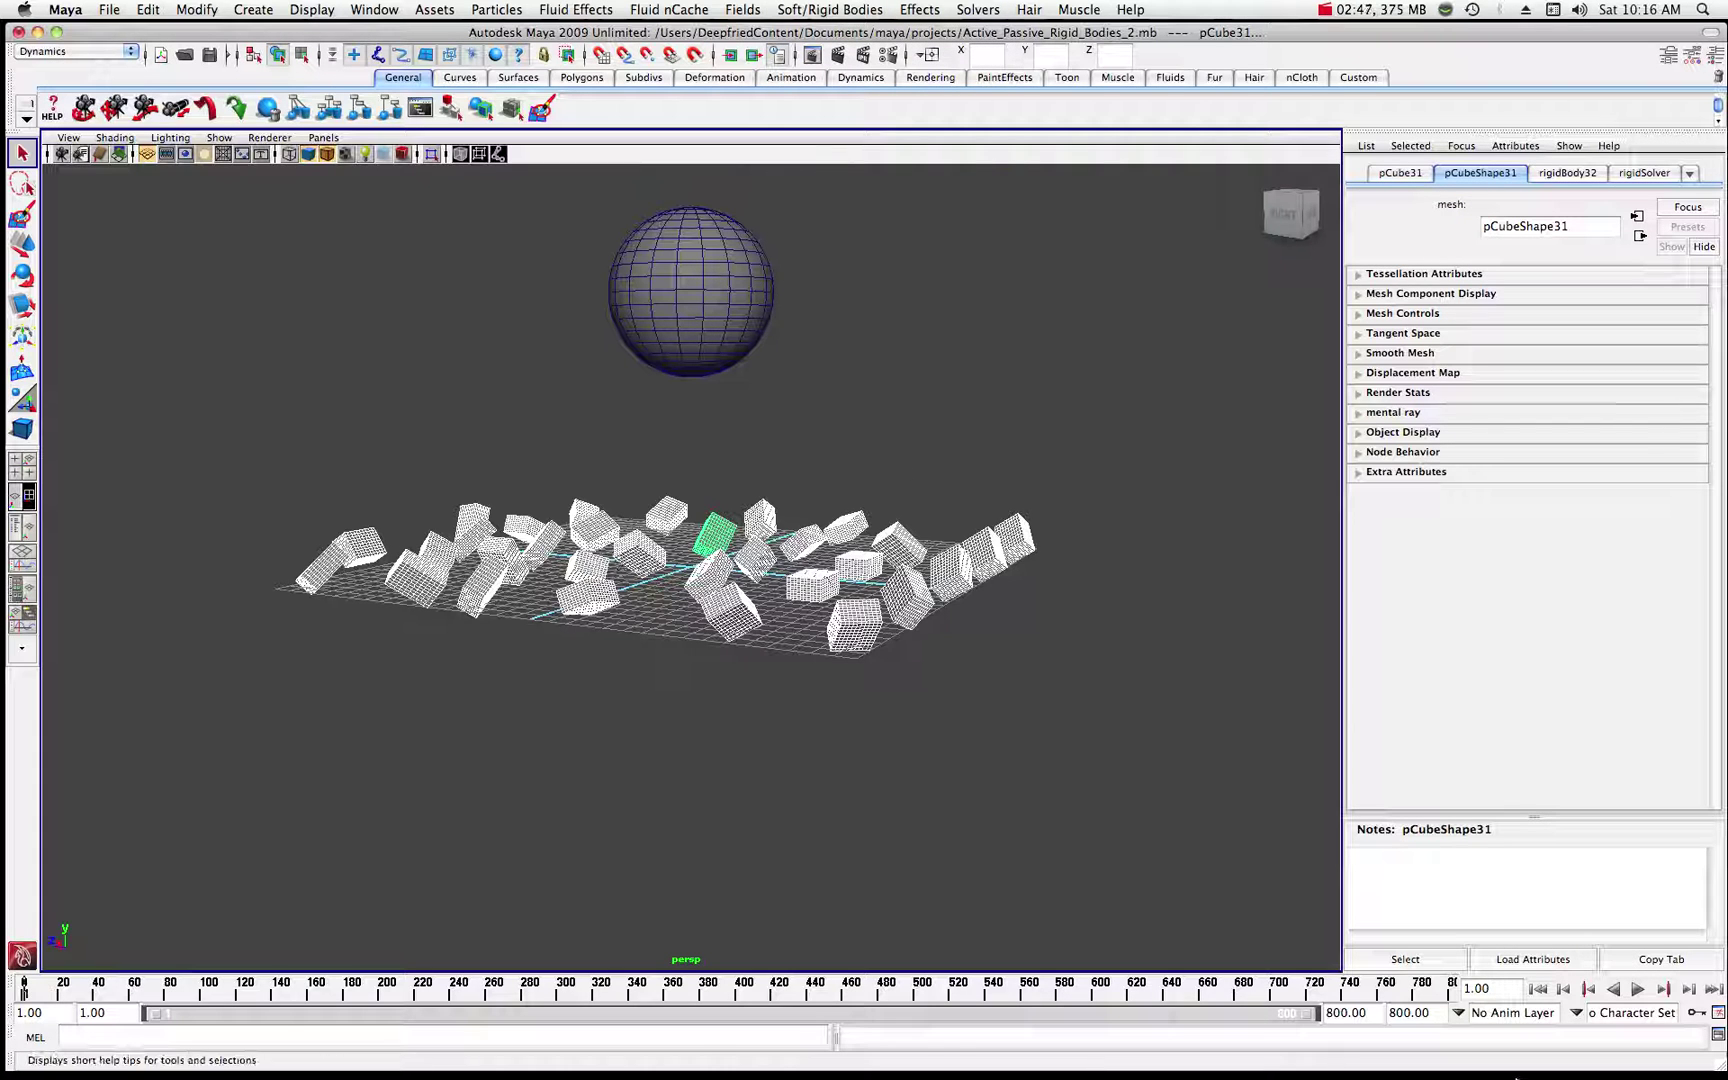
mouse_move(1567, 1045)
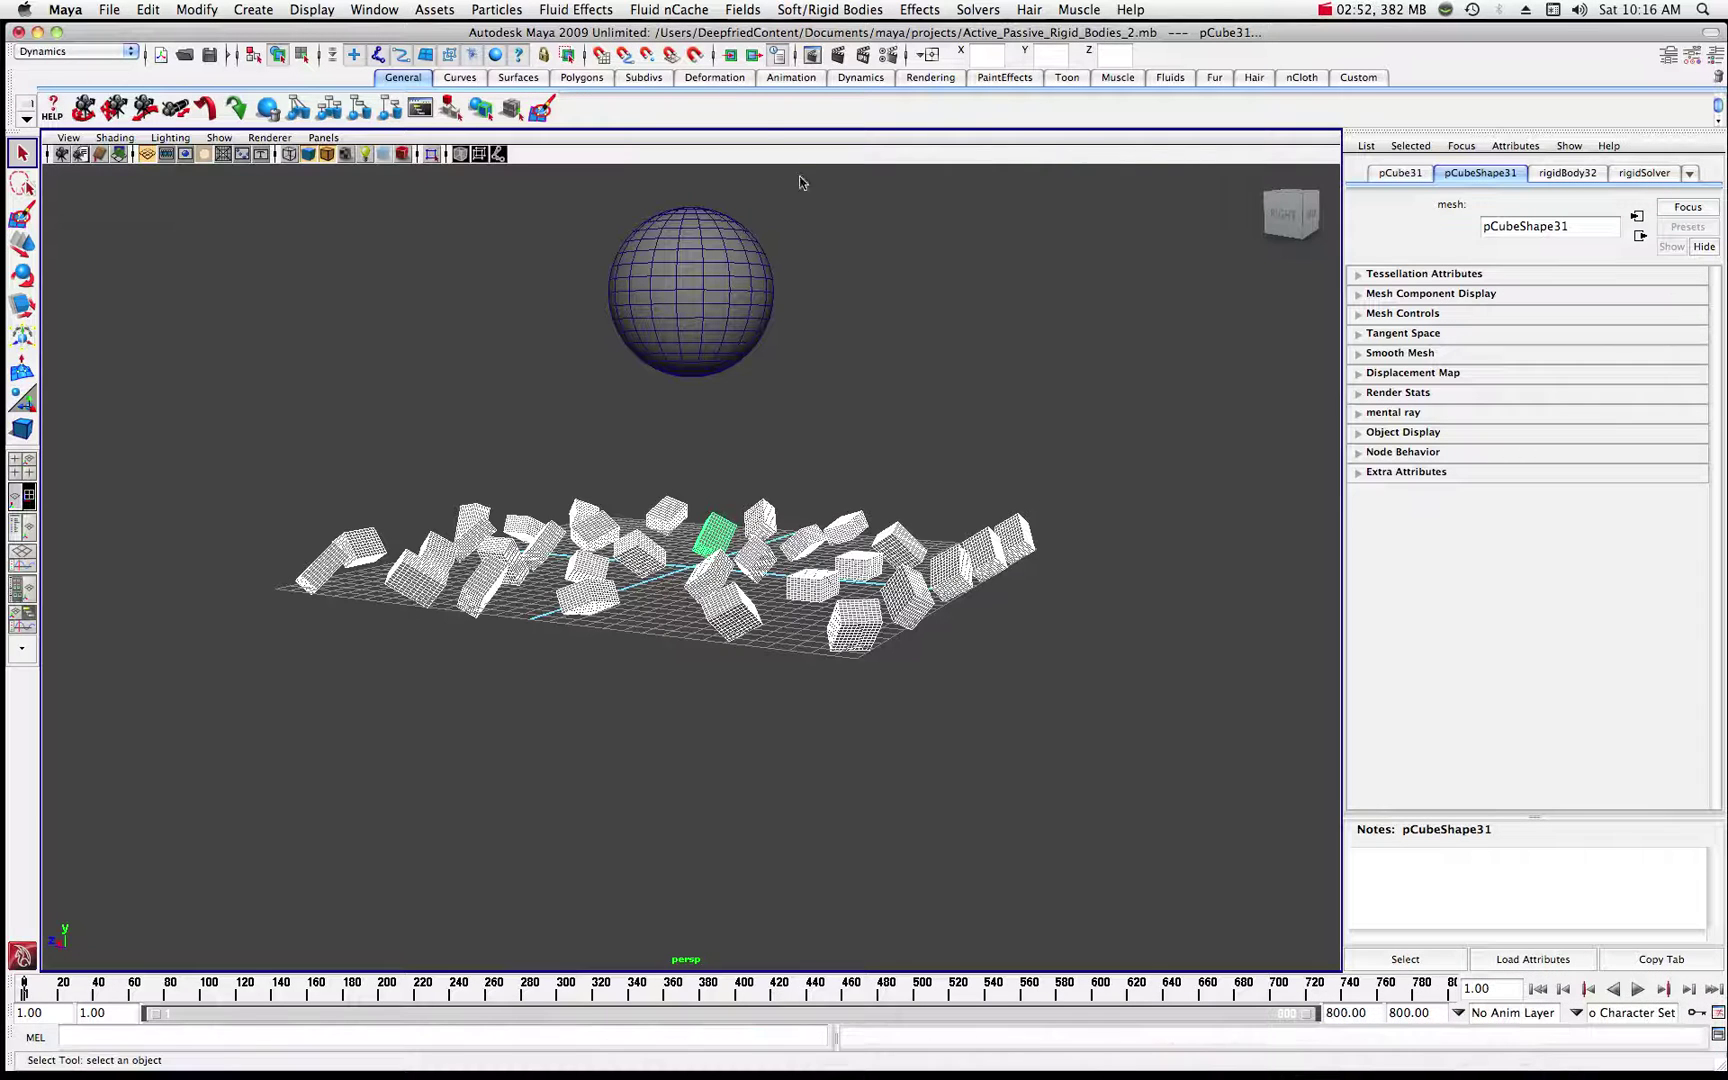
- Open the Outliner and expand pCube1 through pCube4 to examine their rigid body nodes
click(378, 9)
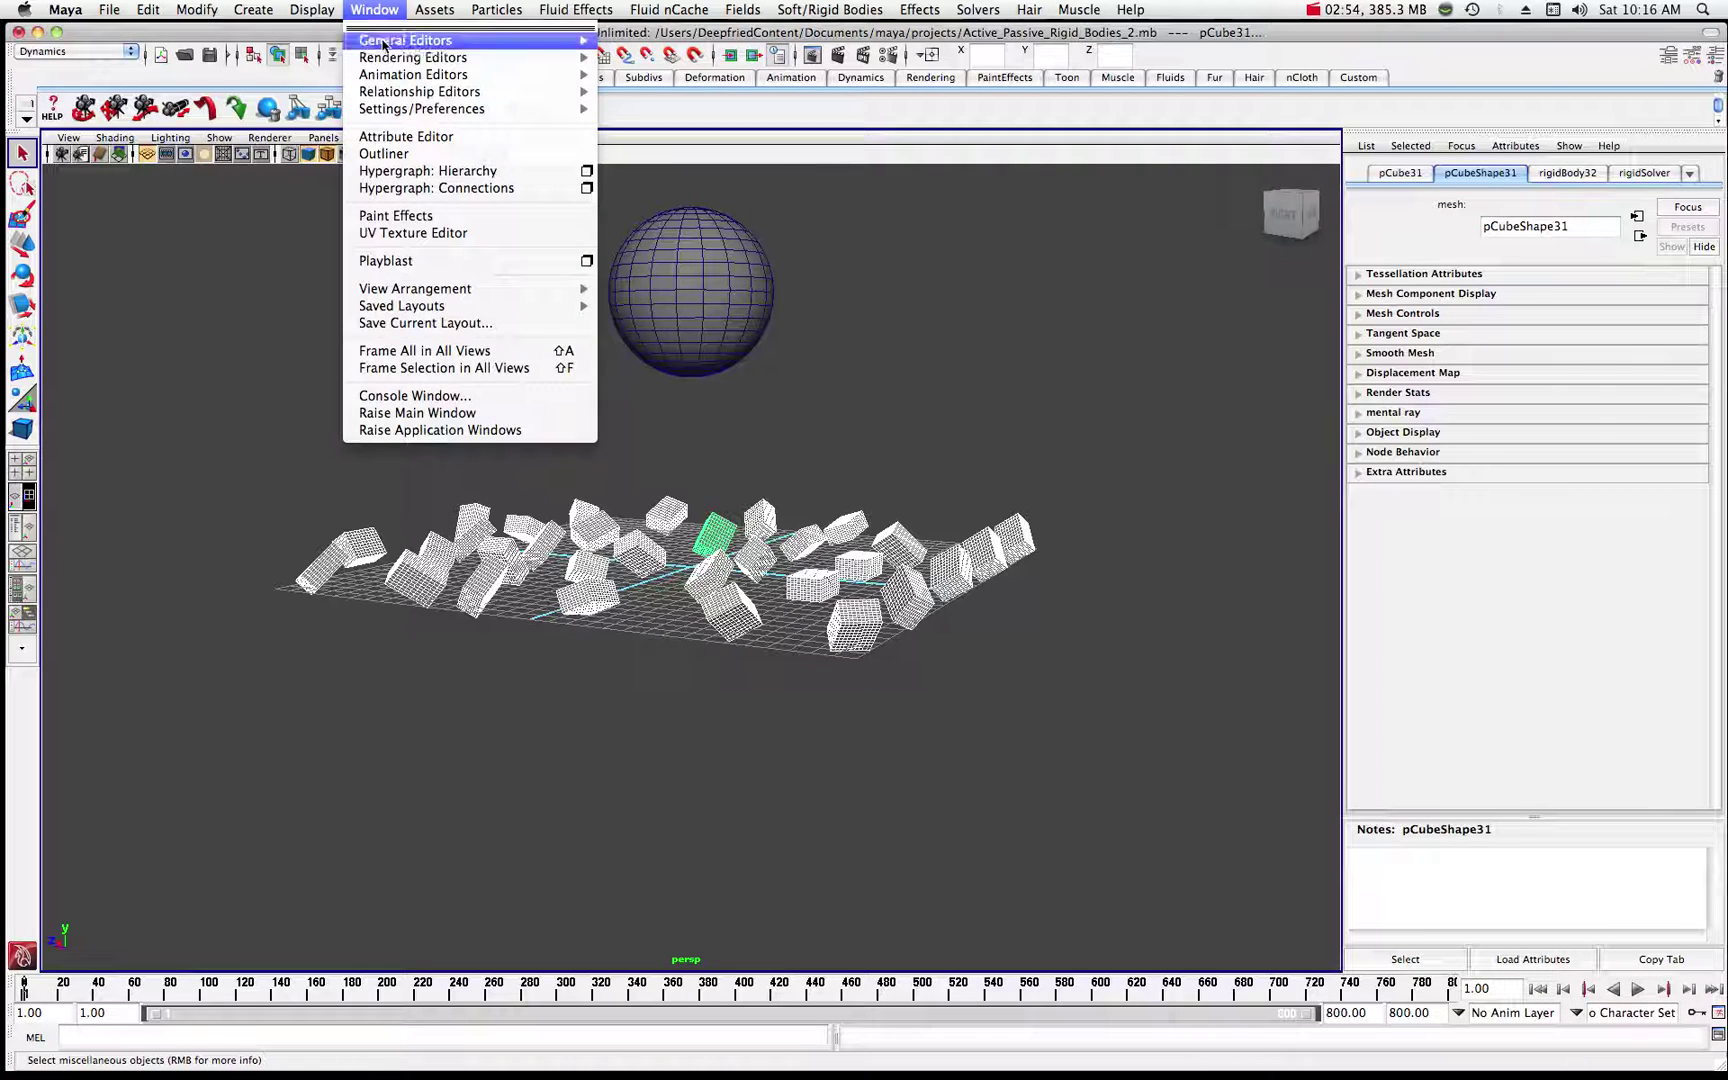
click(380, 155)
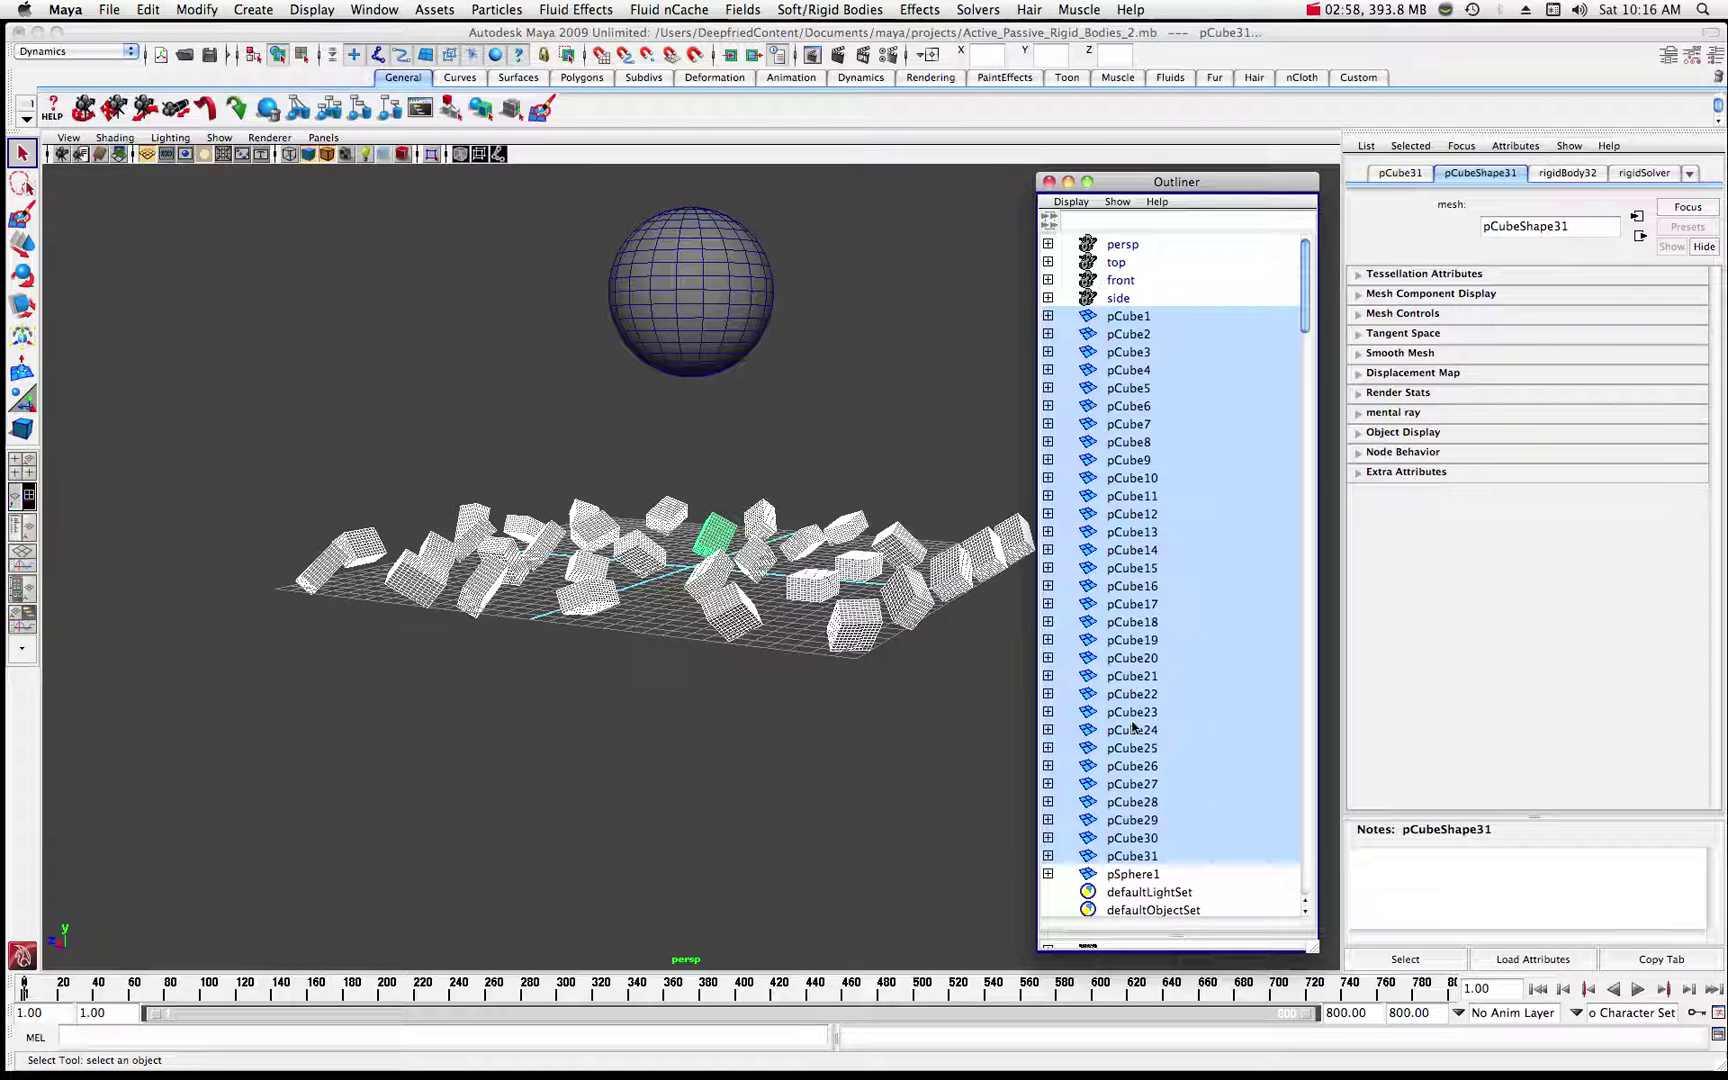
click(1048, 316)
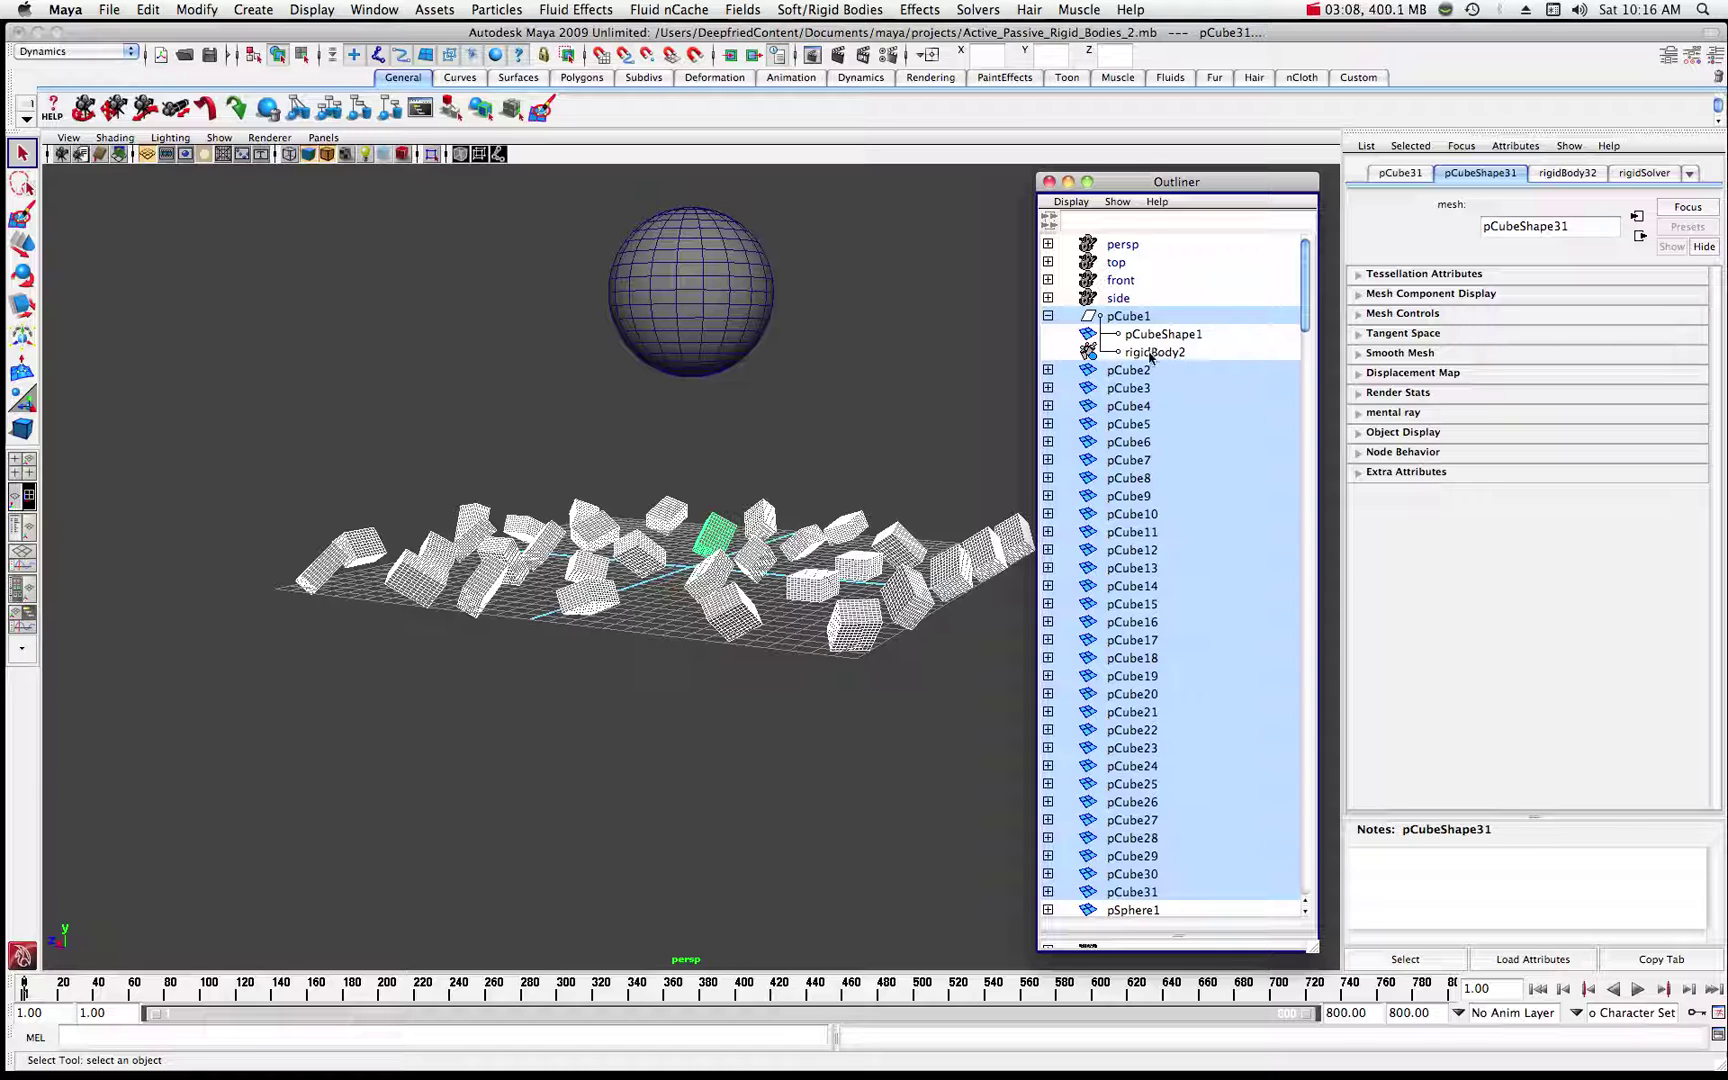
click(1047, 371)
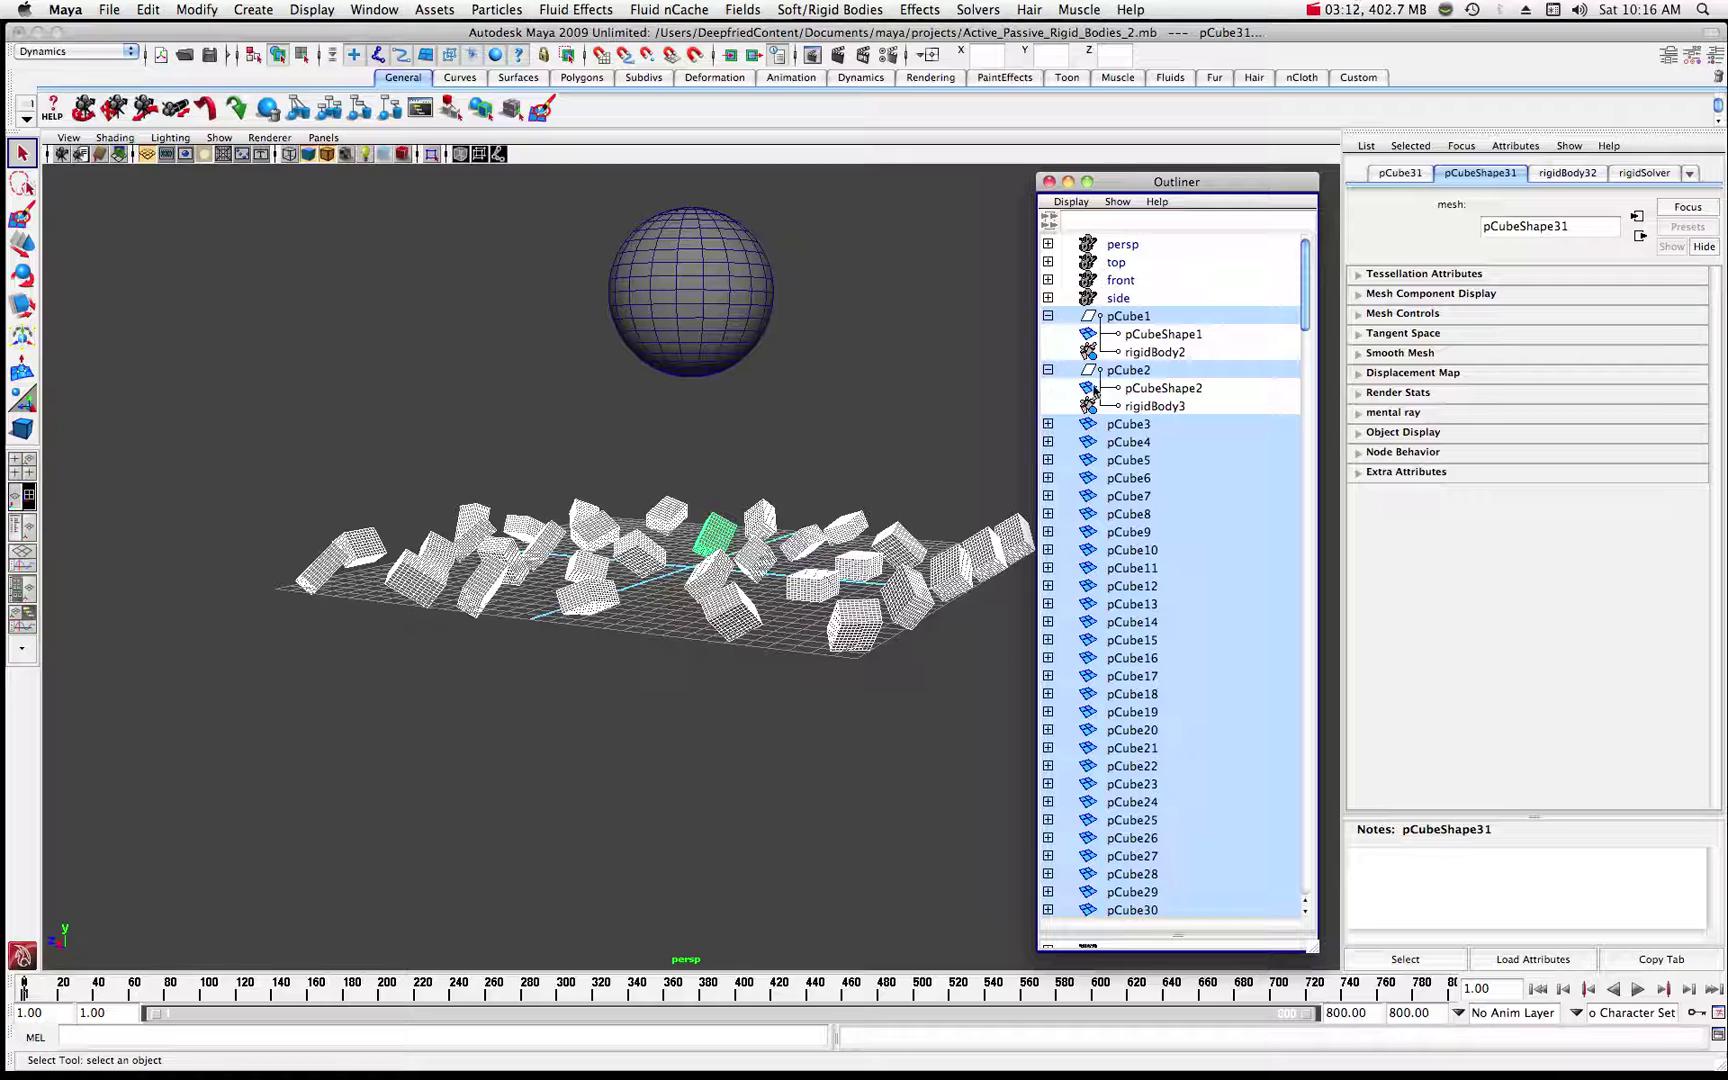
click(1048, 425)
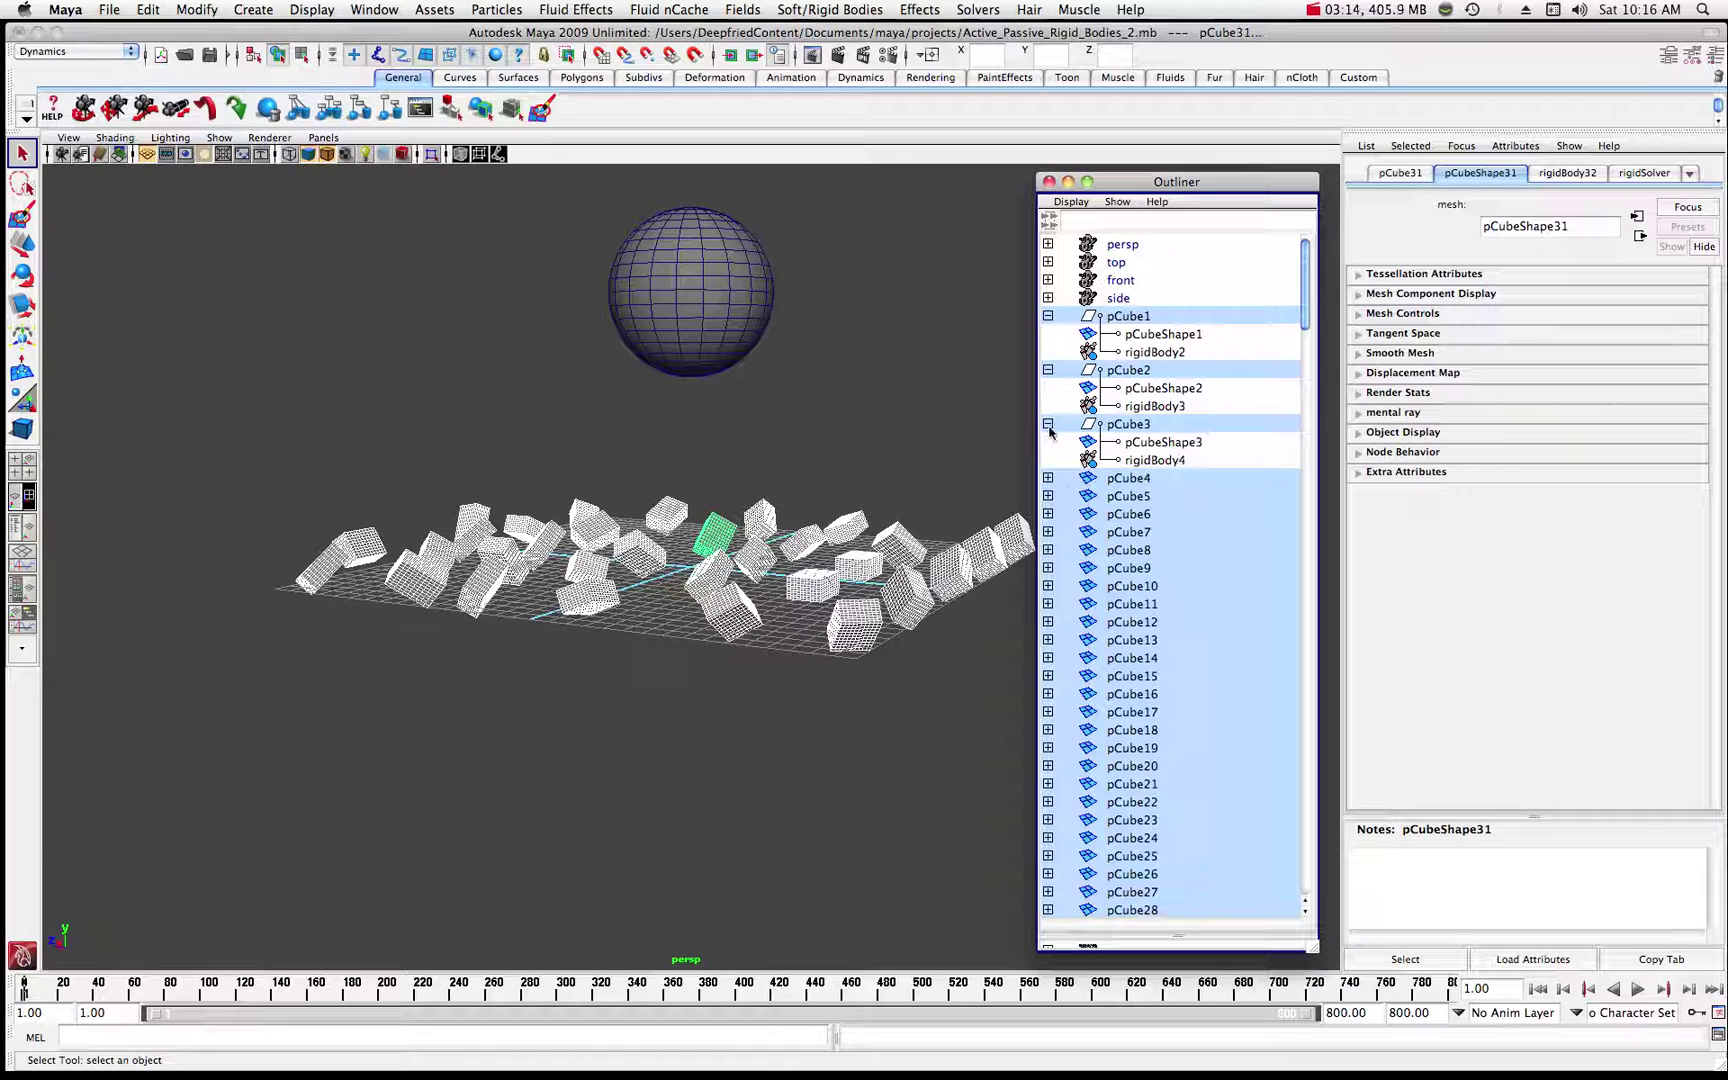
click(1048, 478)
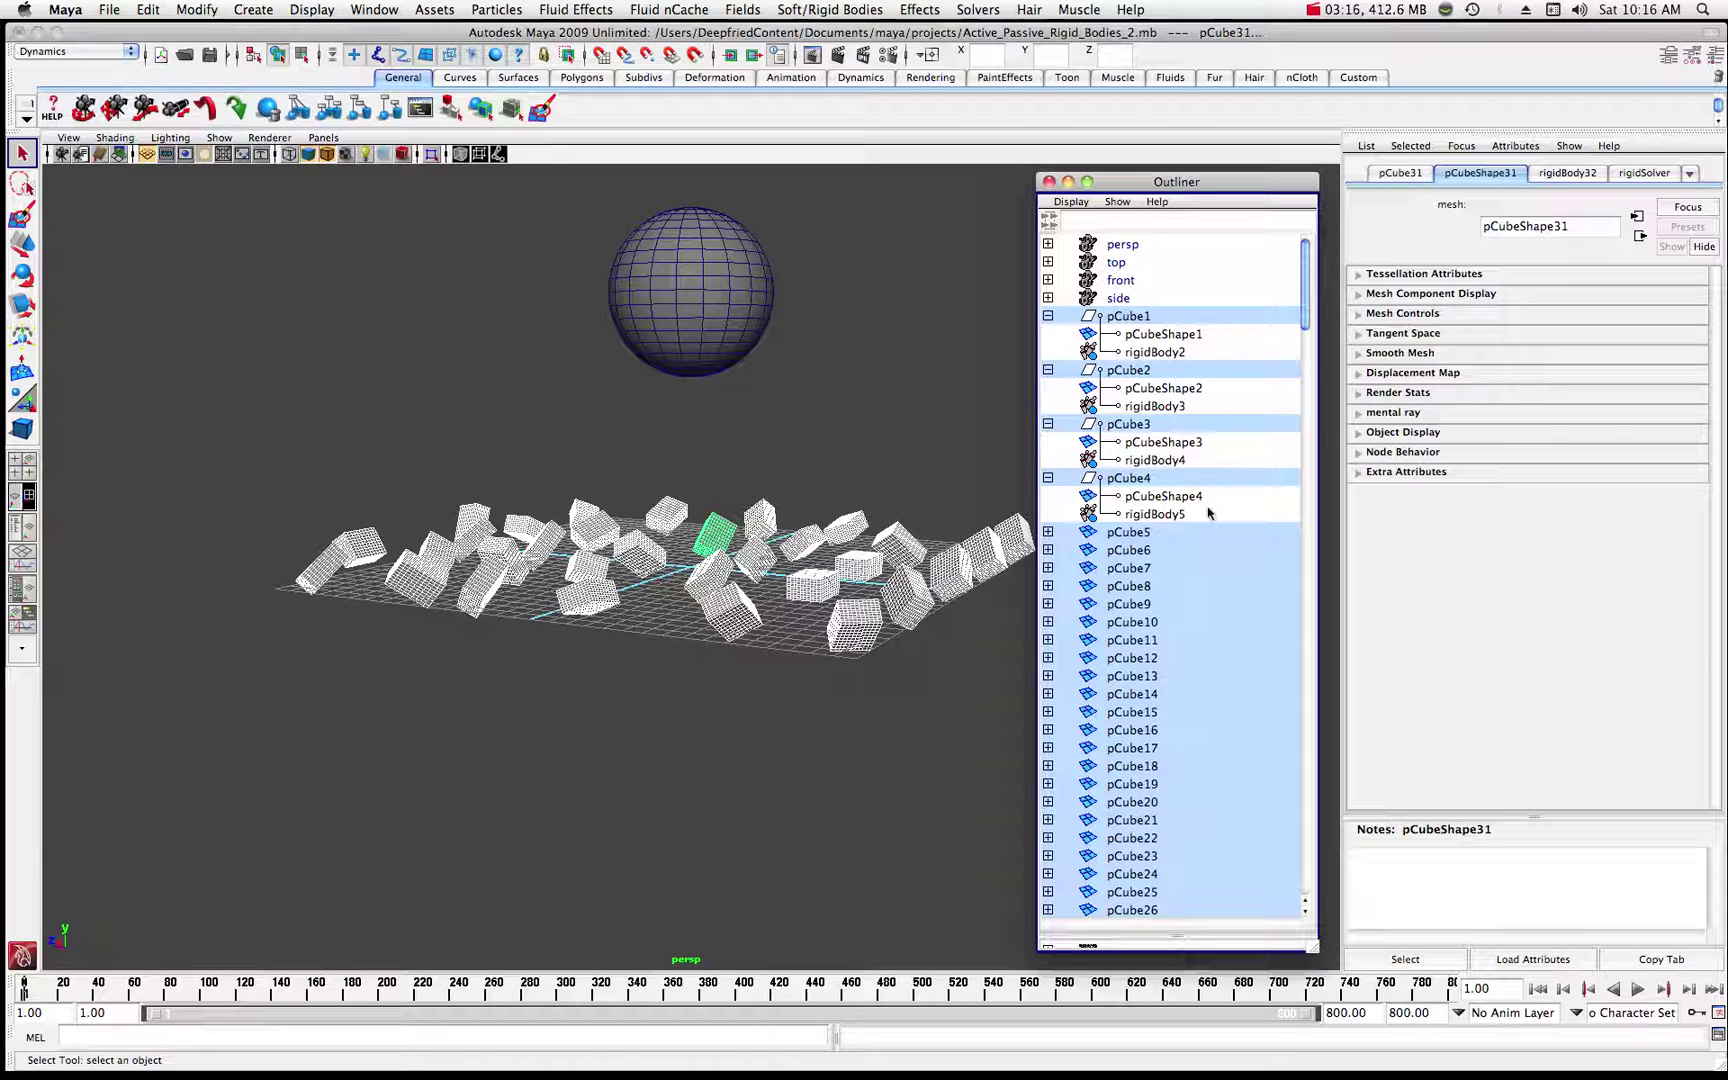
- Collapse pCube4 through pCube1 and minimise the Outliner
click(1048, 478)
click(1048, 424)
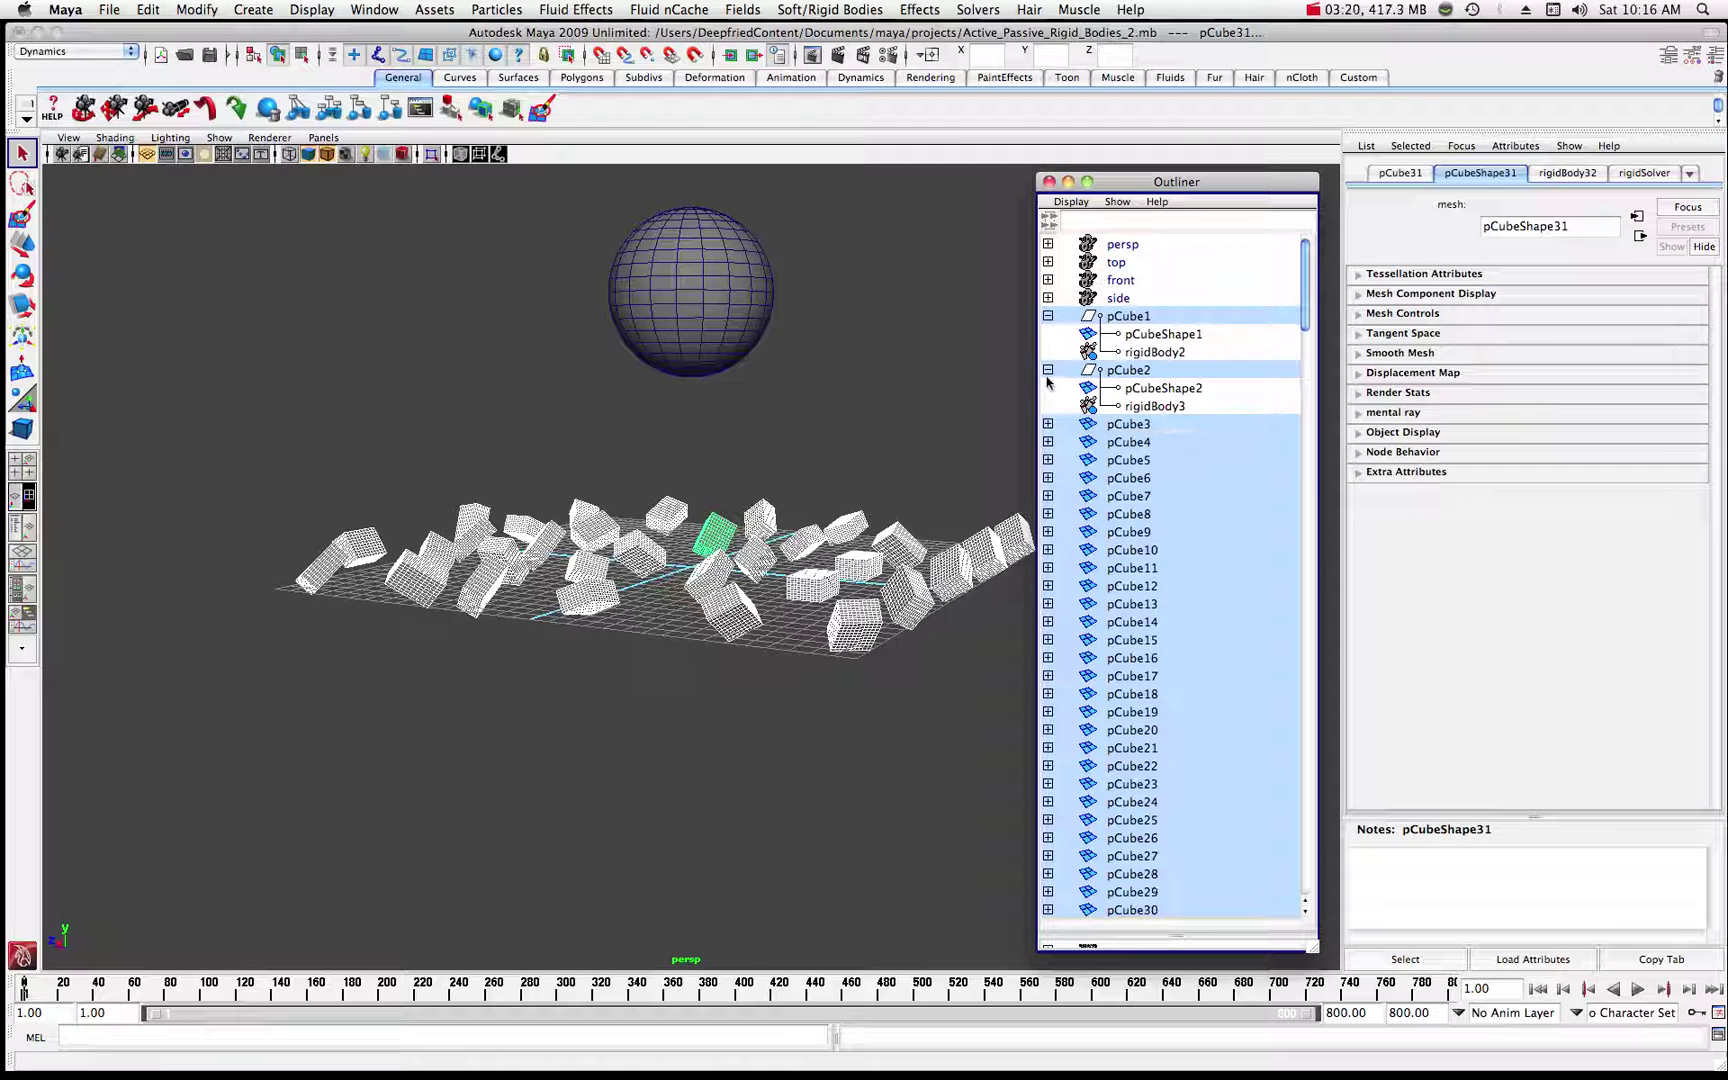
click(1048, 370)
click(1048, 316)
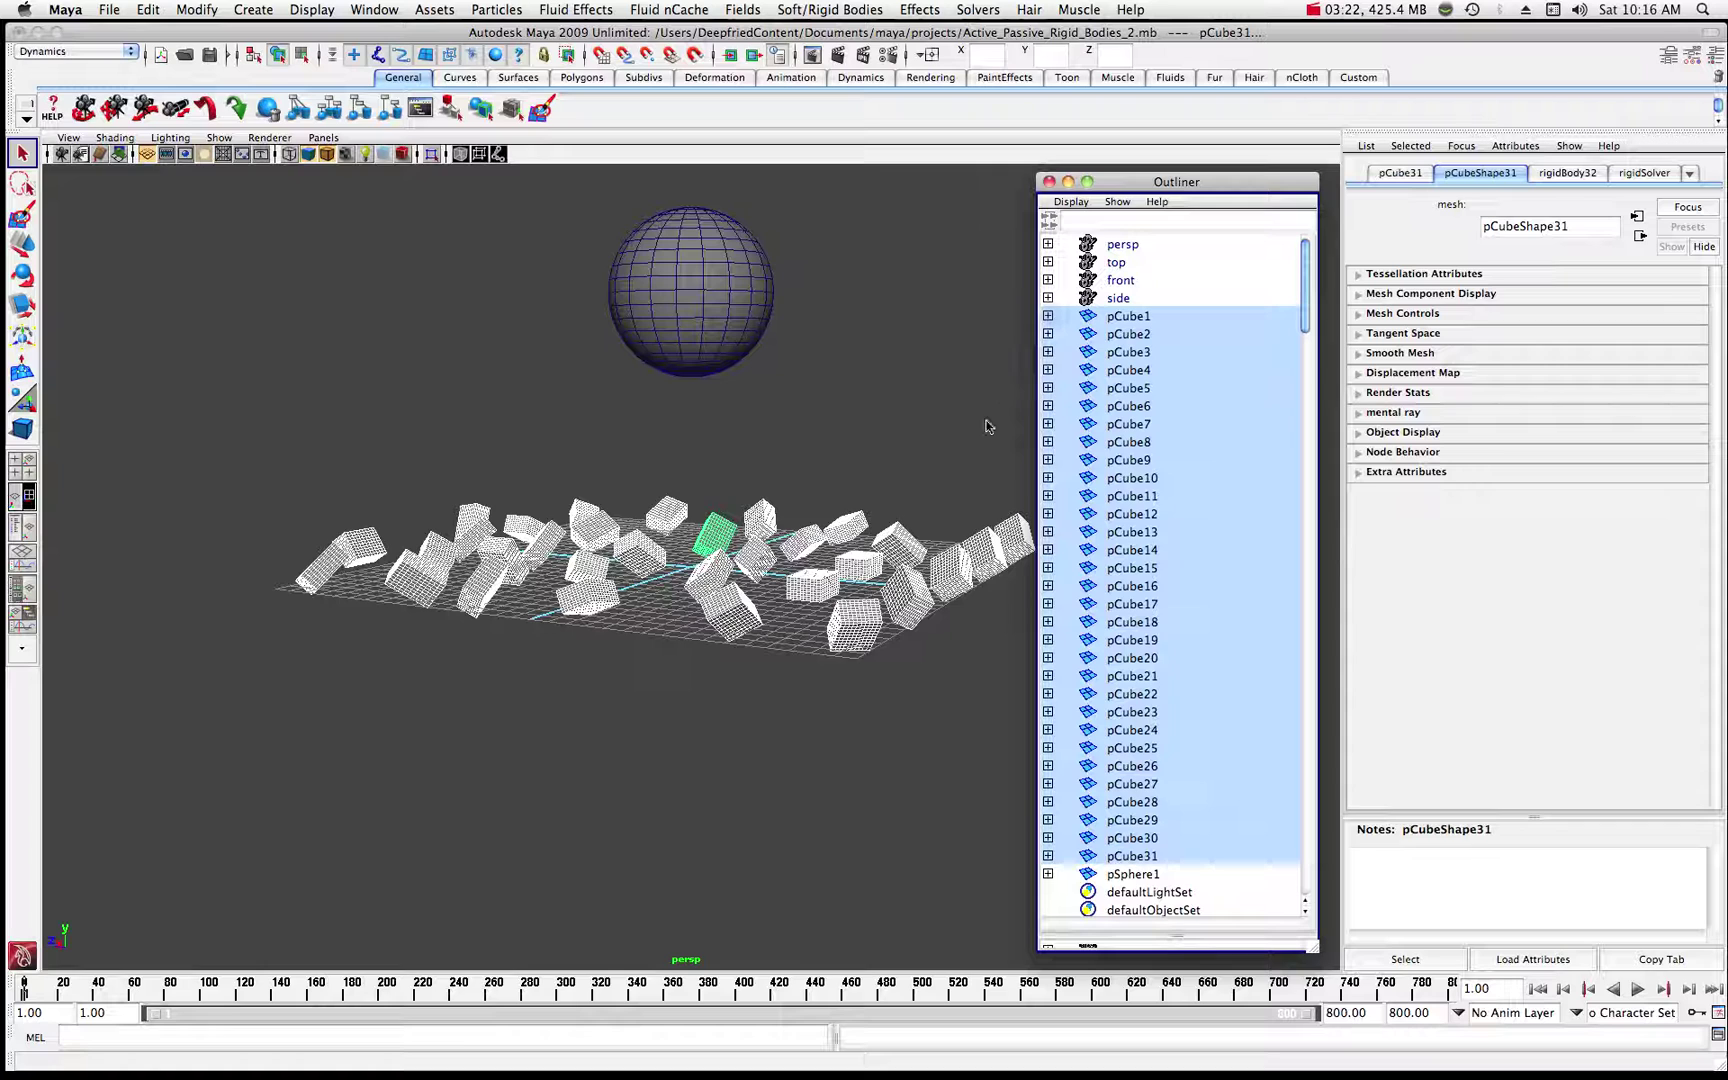
click(1049, 181)
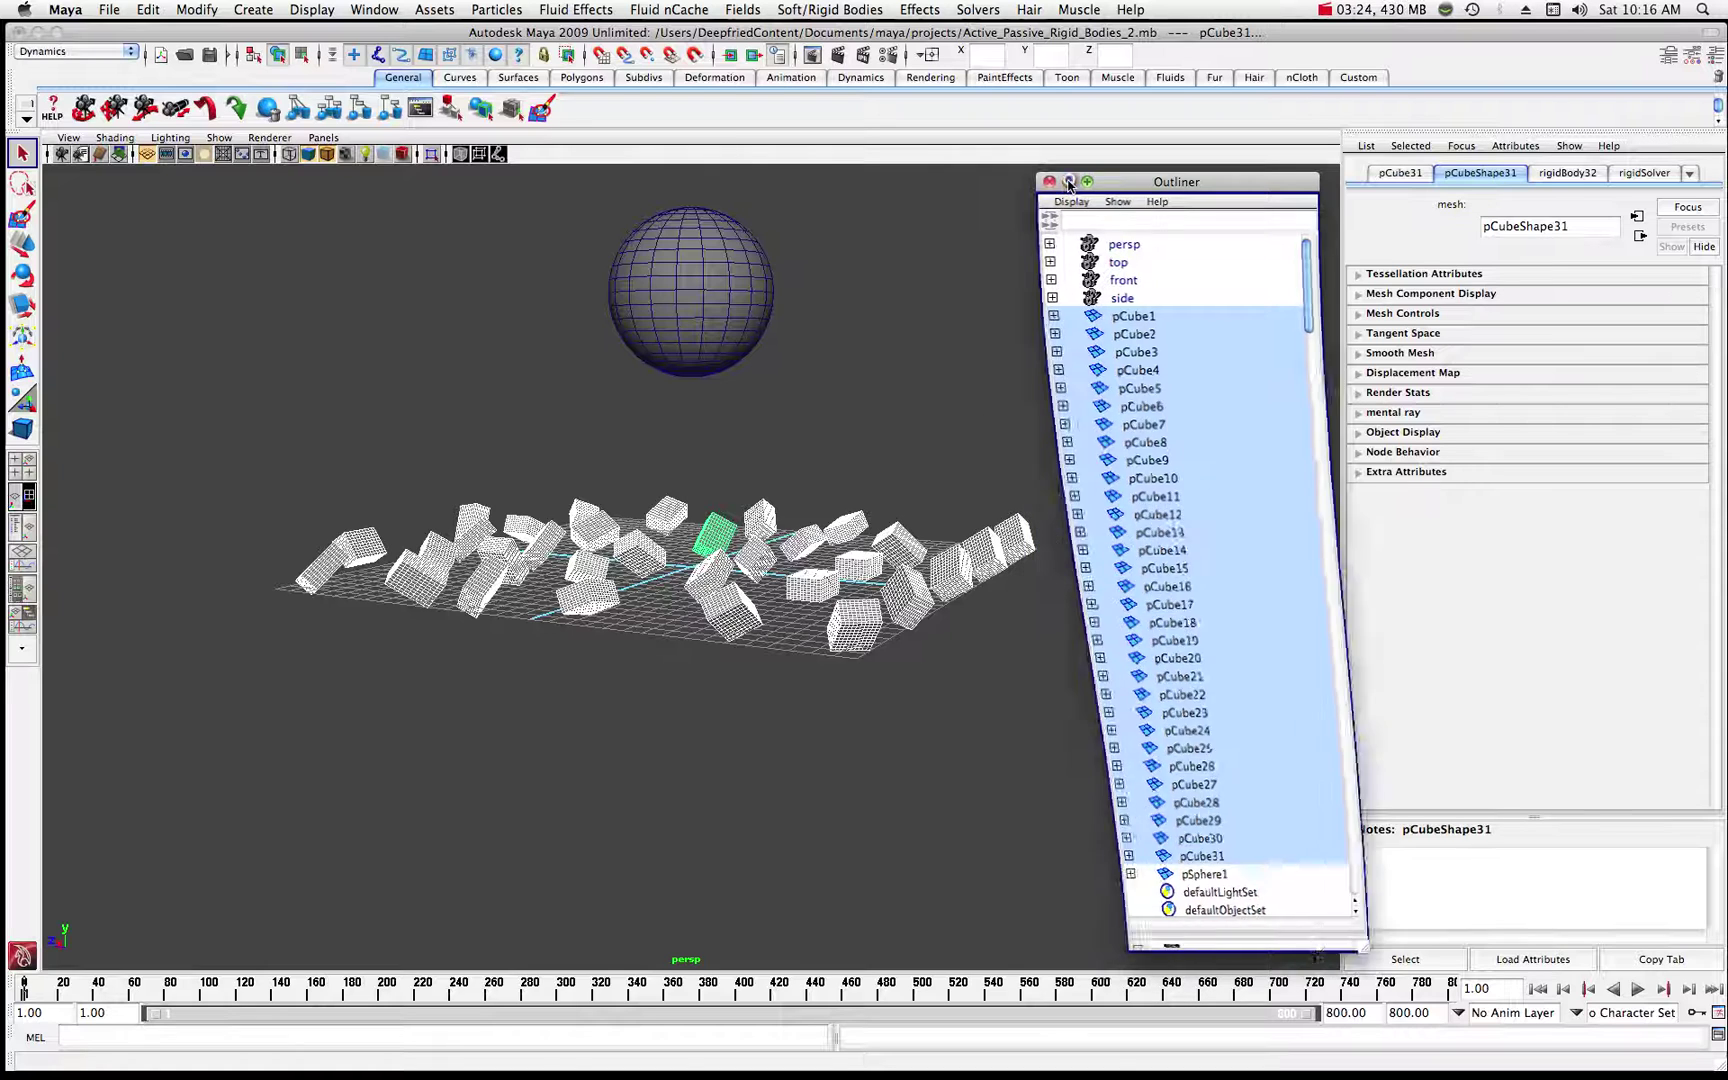
- Make the sphere above the cubes an active rigid body
click(747, 298)
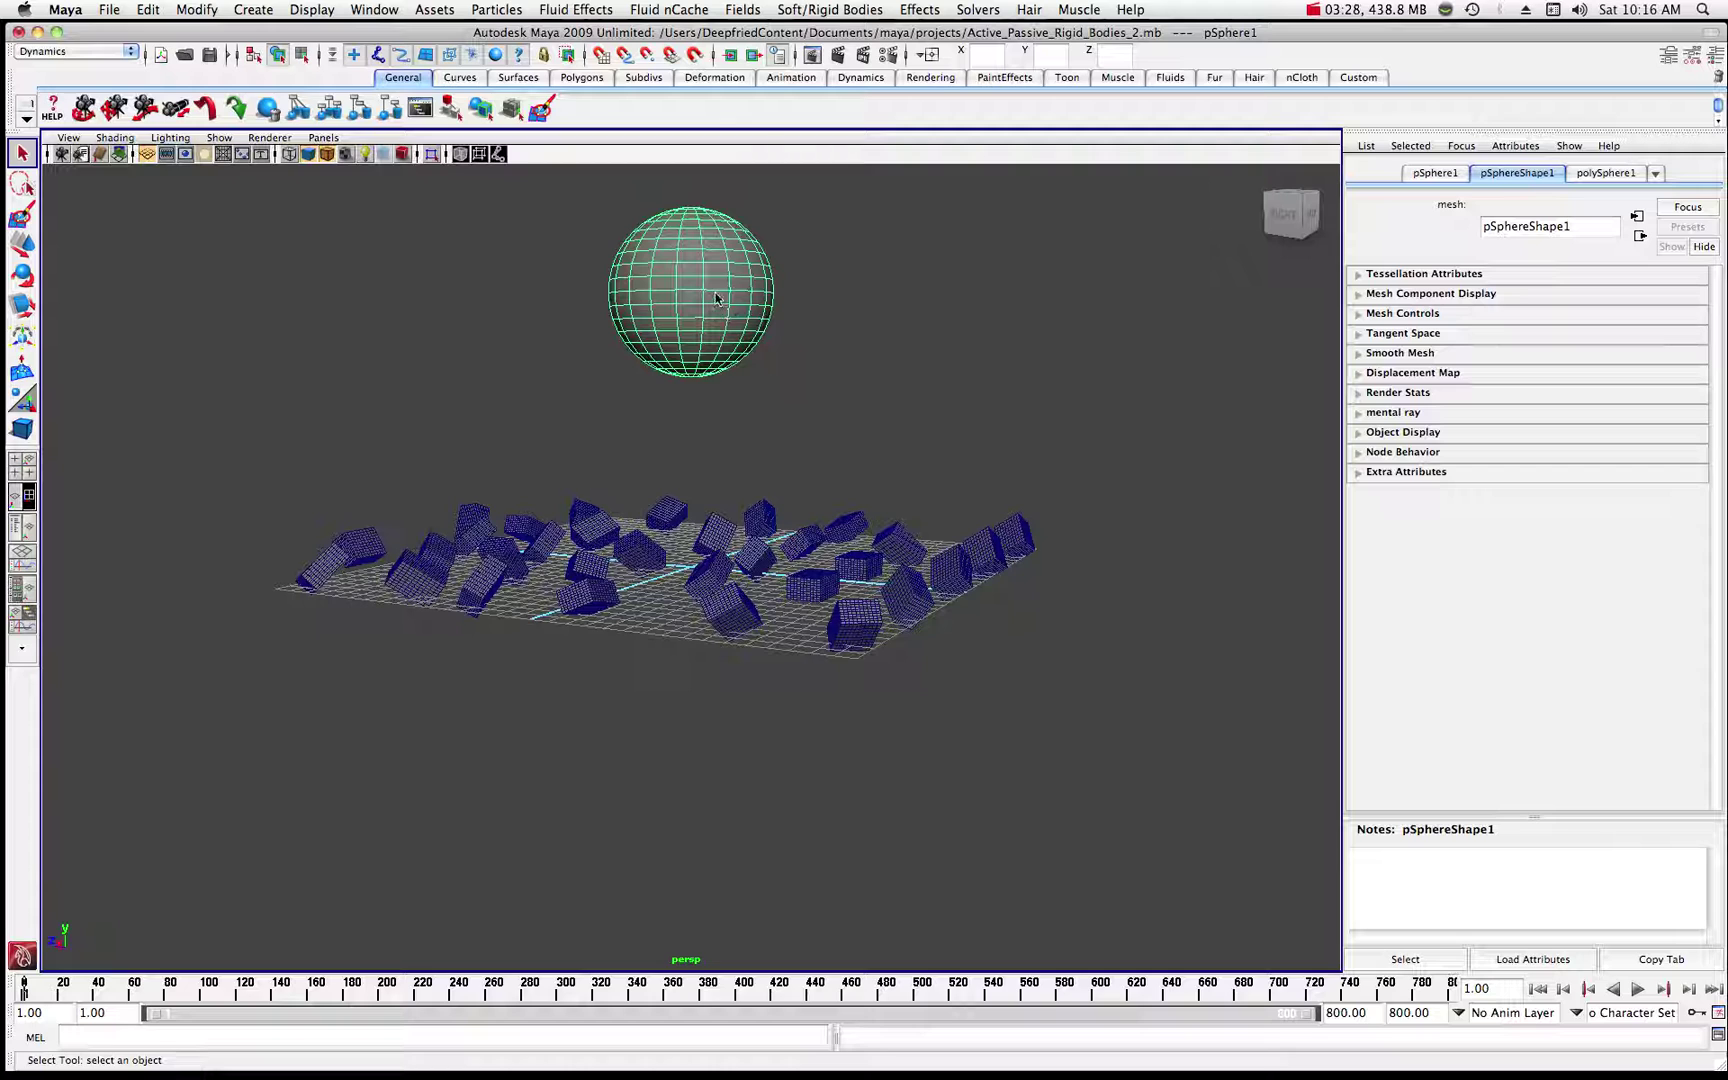
click(824, 11)
click(824, 11)
click(824, 11)
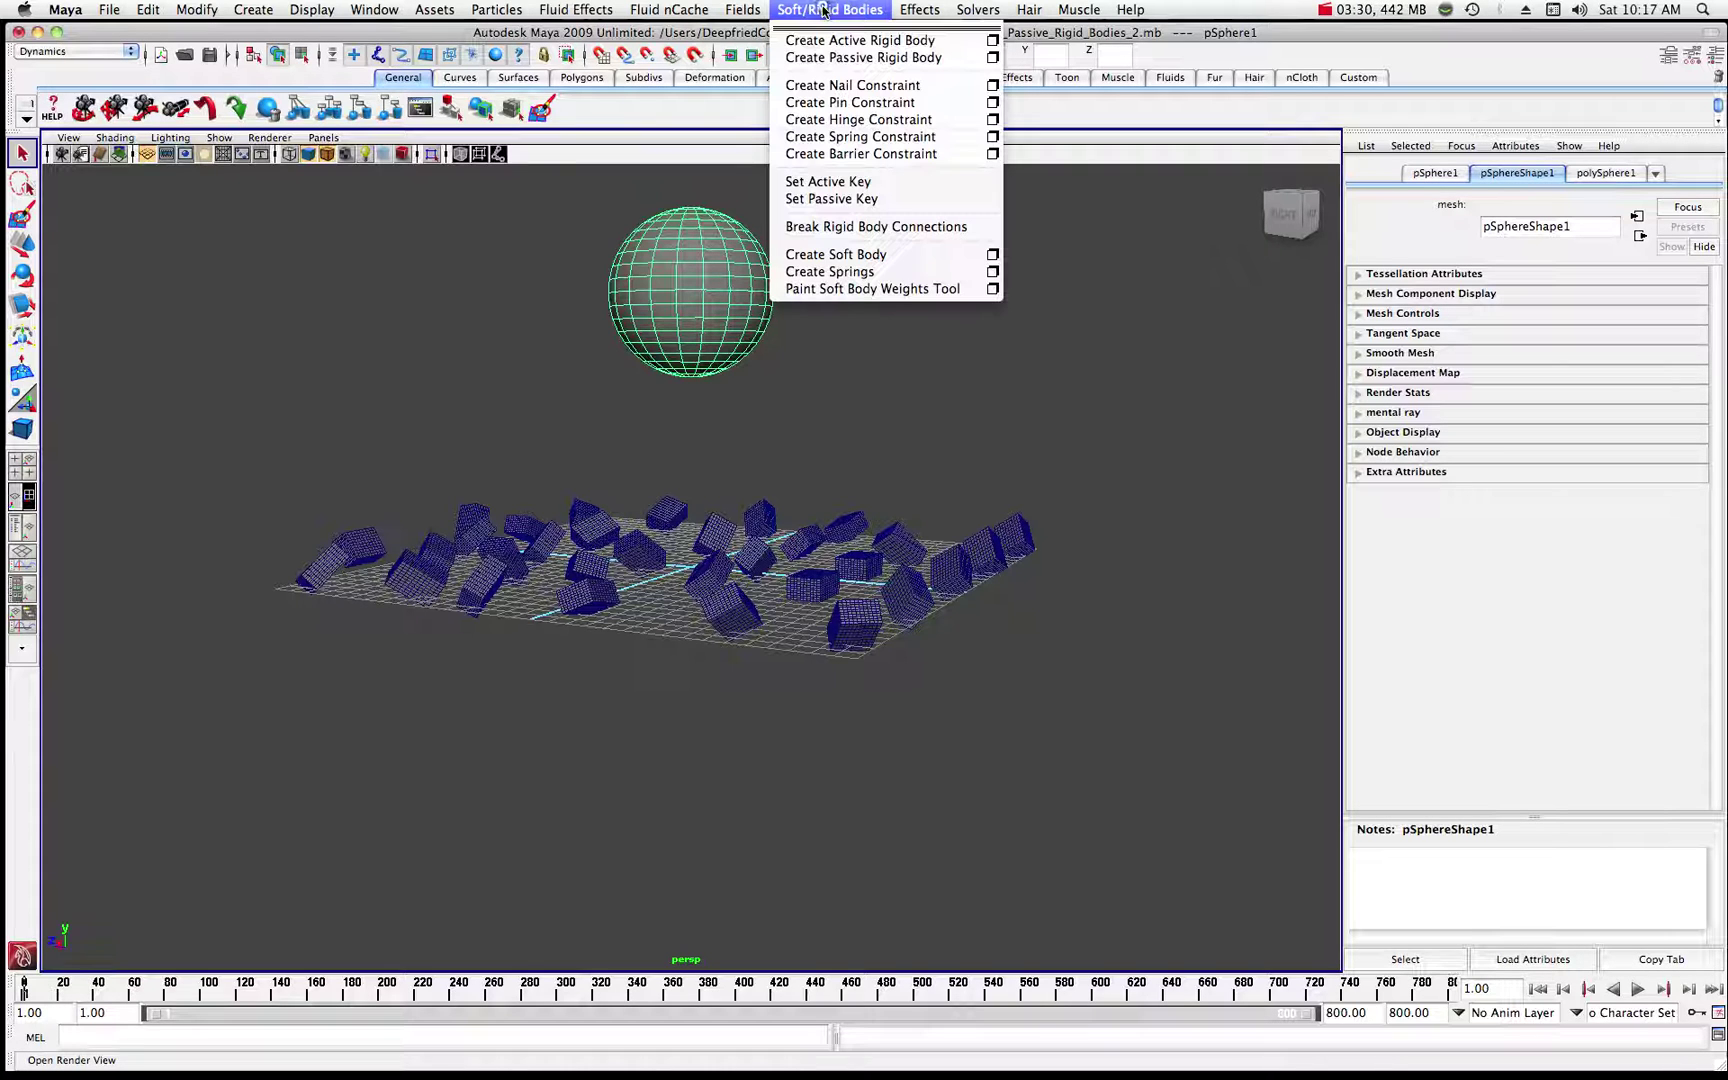
click(867, 41)
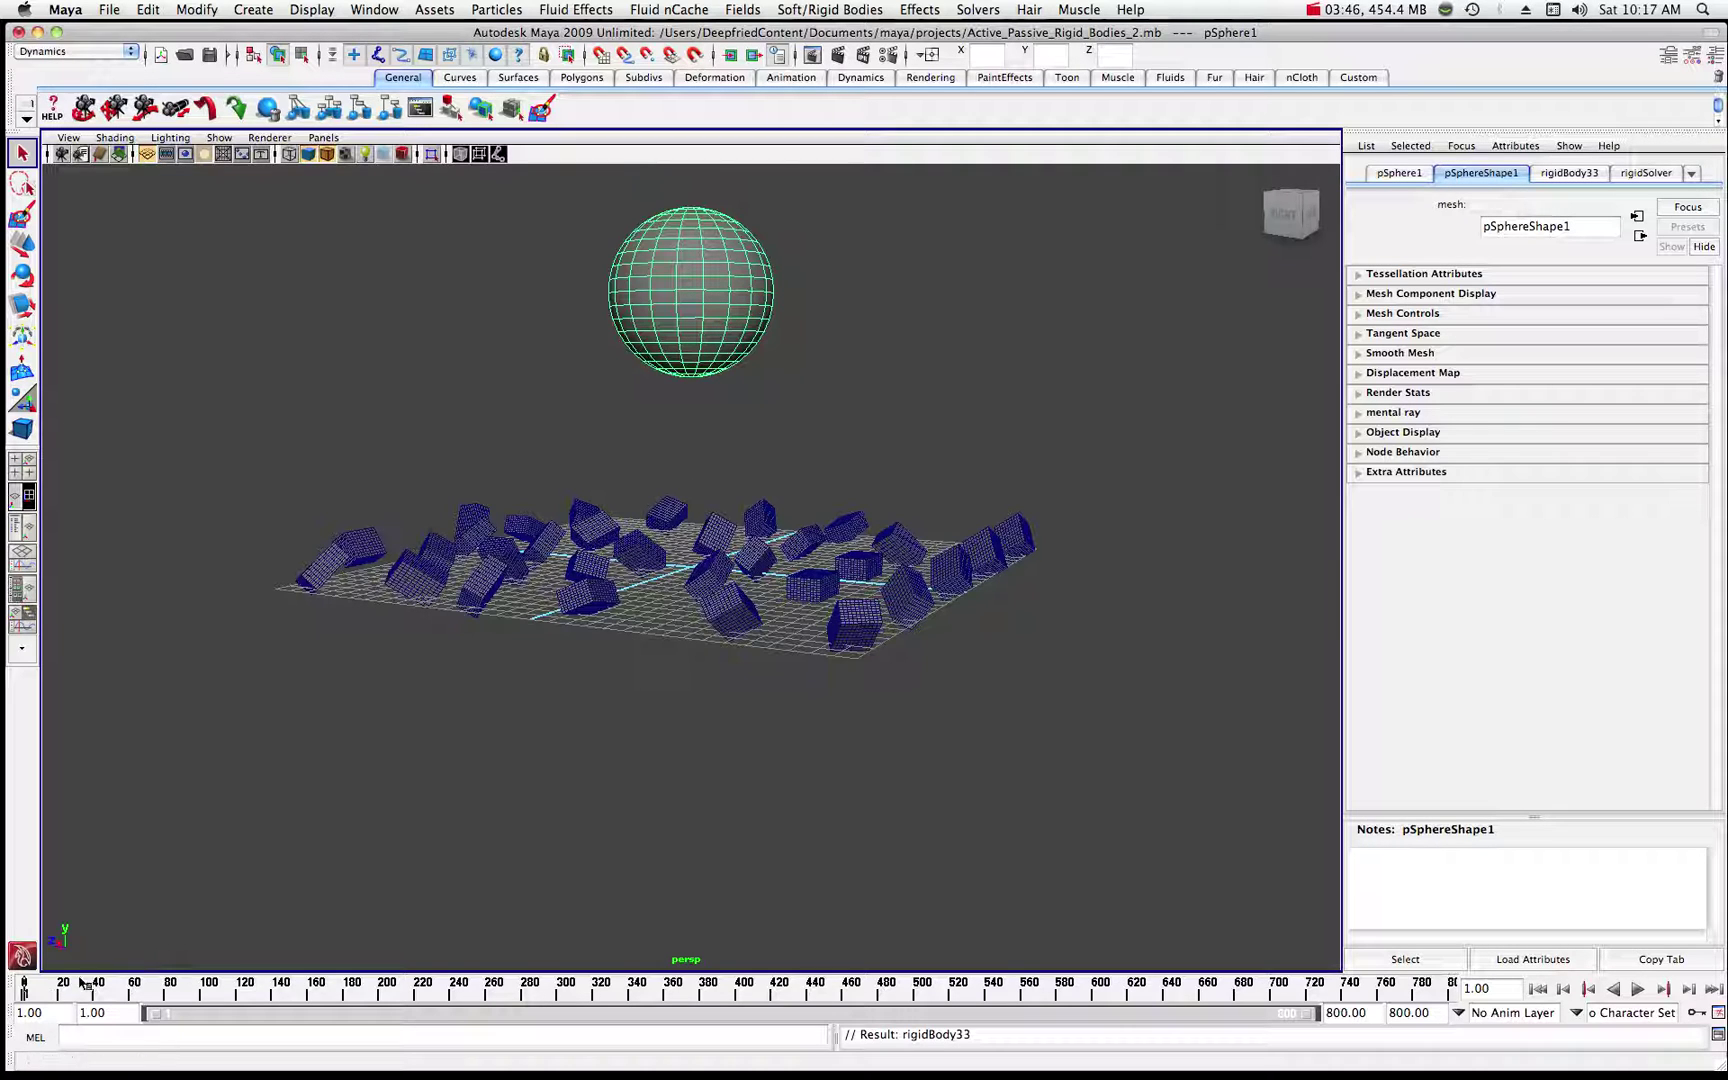
- Test the simulation playback without gravity, and add a gravity field to the sphere
click(1637, 989)
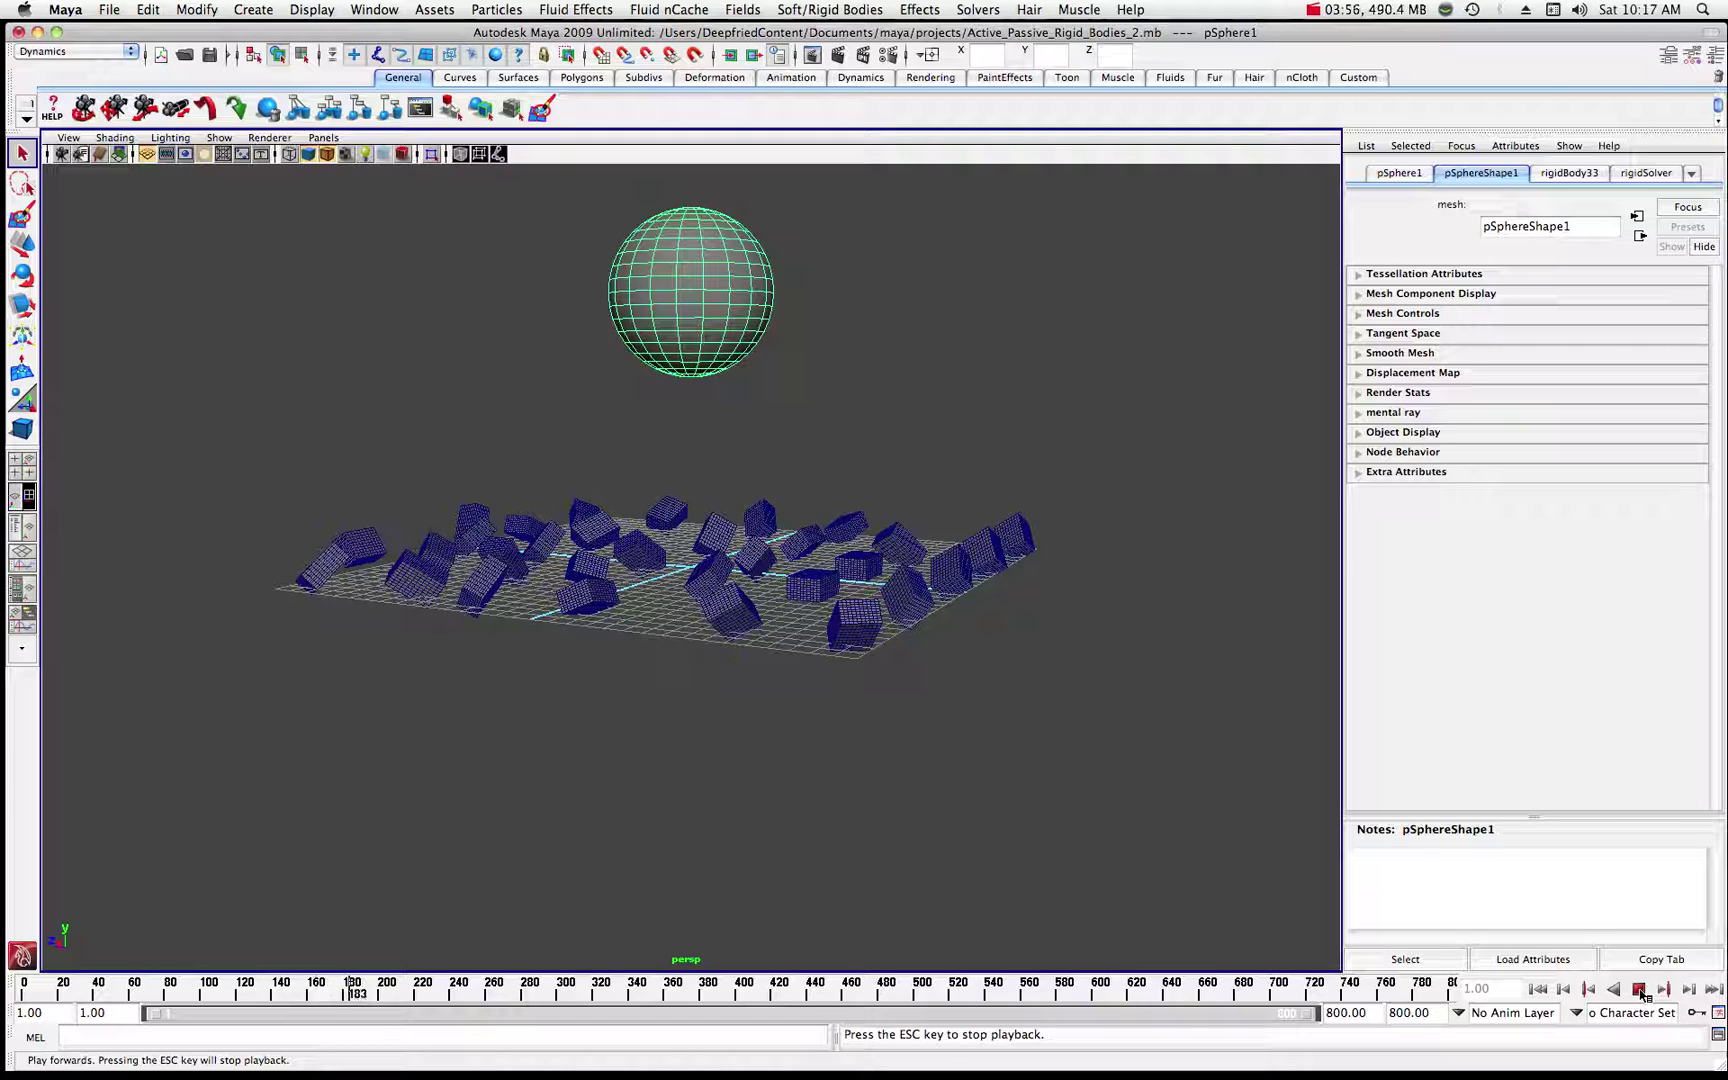
click(1639, 990)
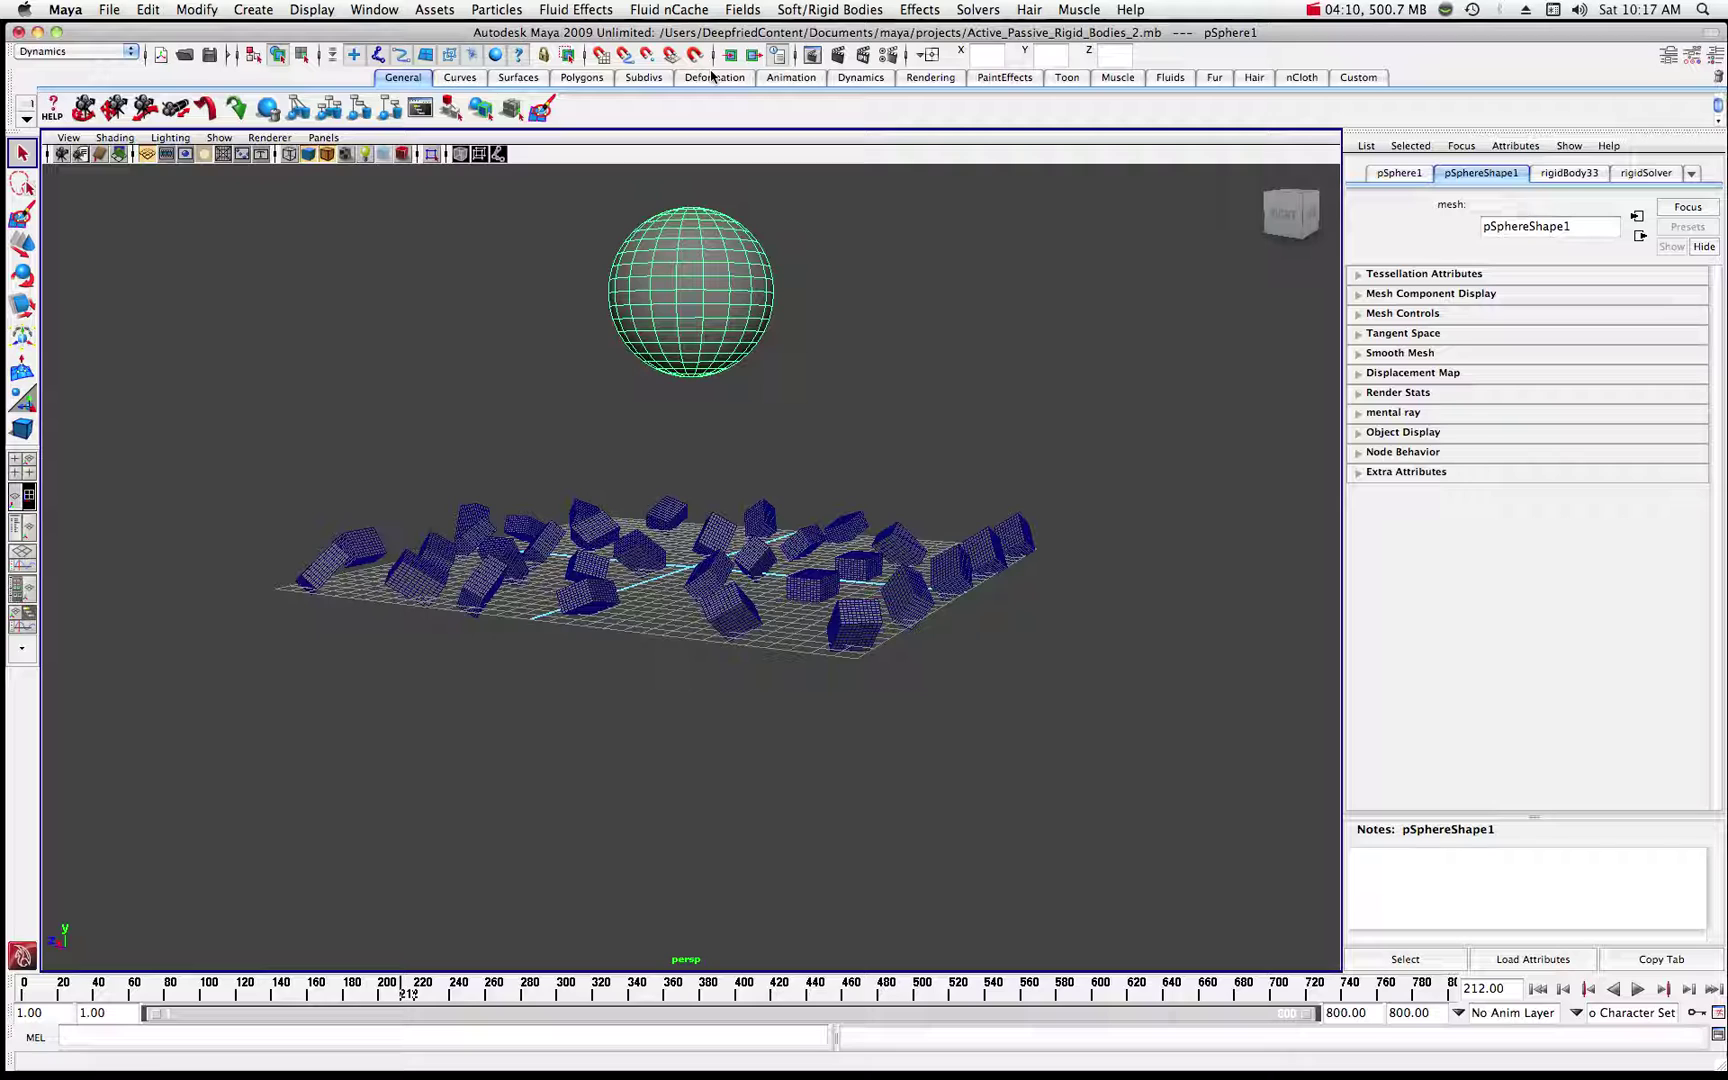
click(742, 10)
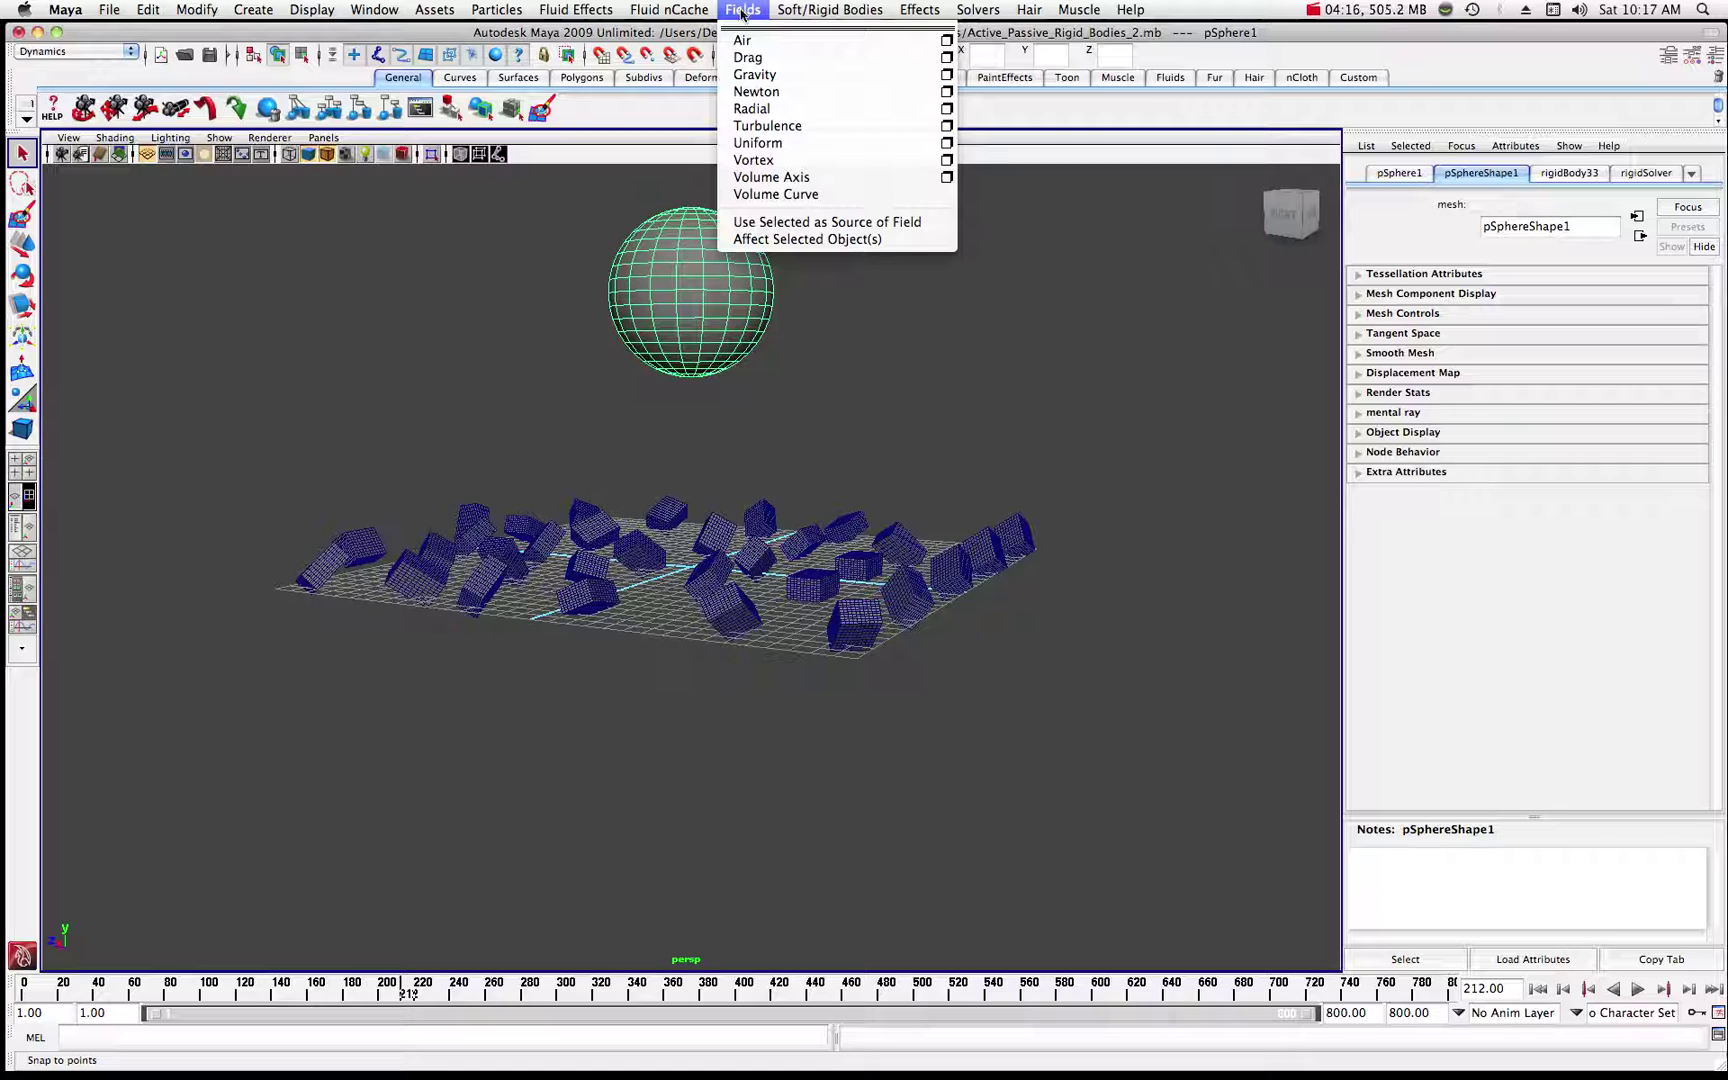
click(766, 76)
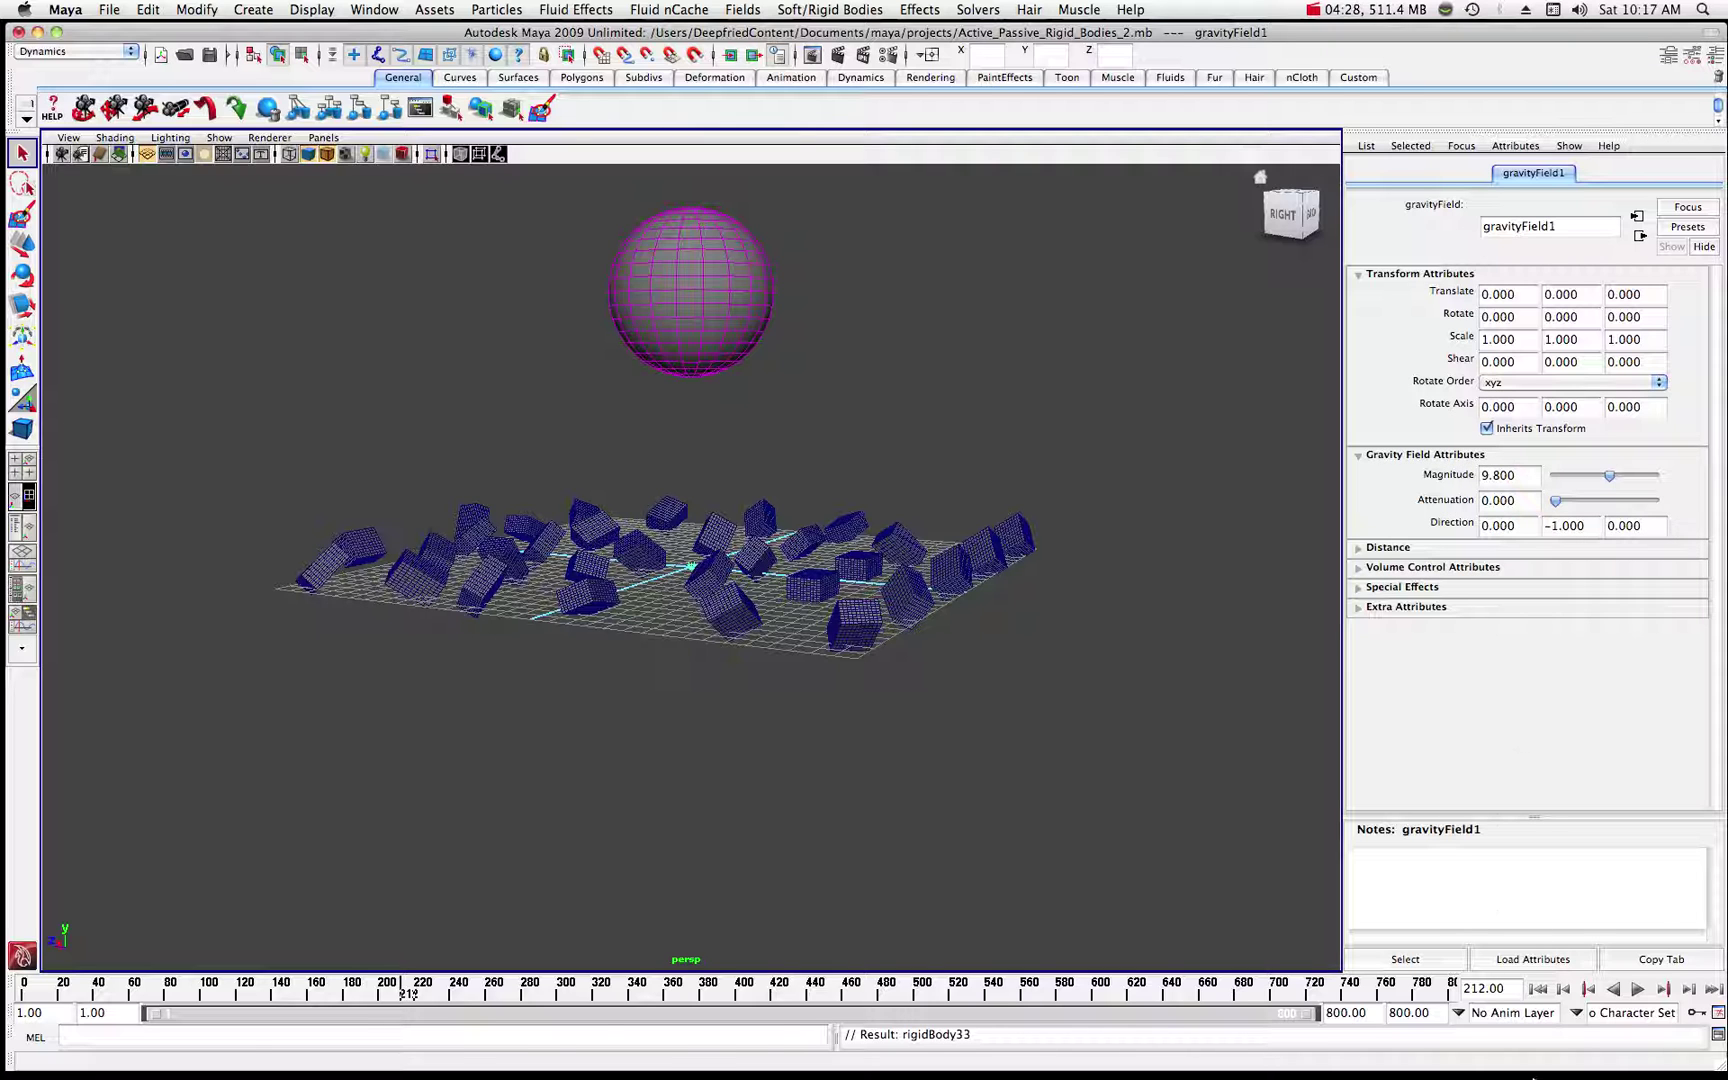
- Expand pSphere1 in the Outliner to examine its rigid body node, and minimise the Outliner
mouse_move(1525, 1070)
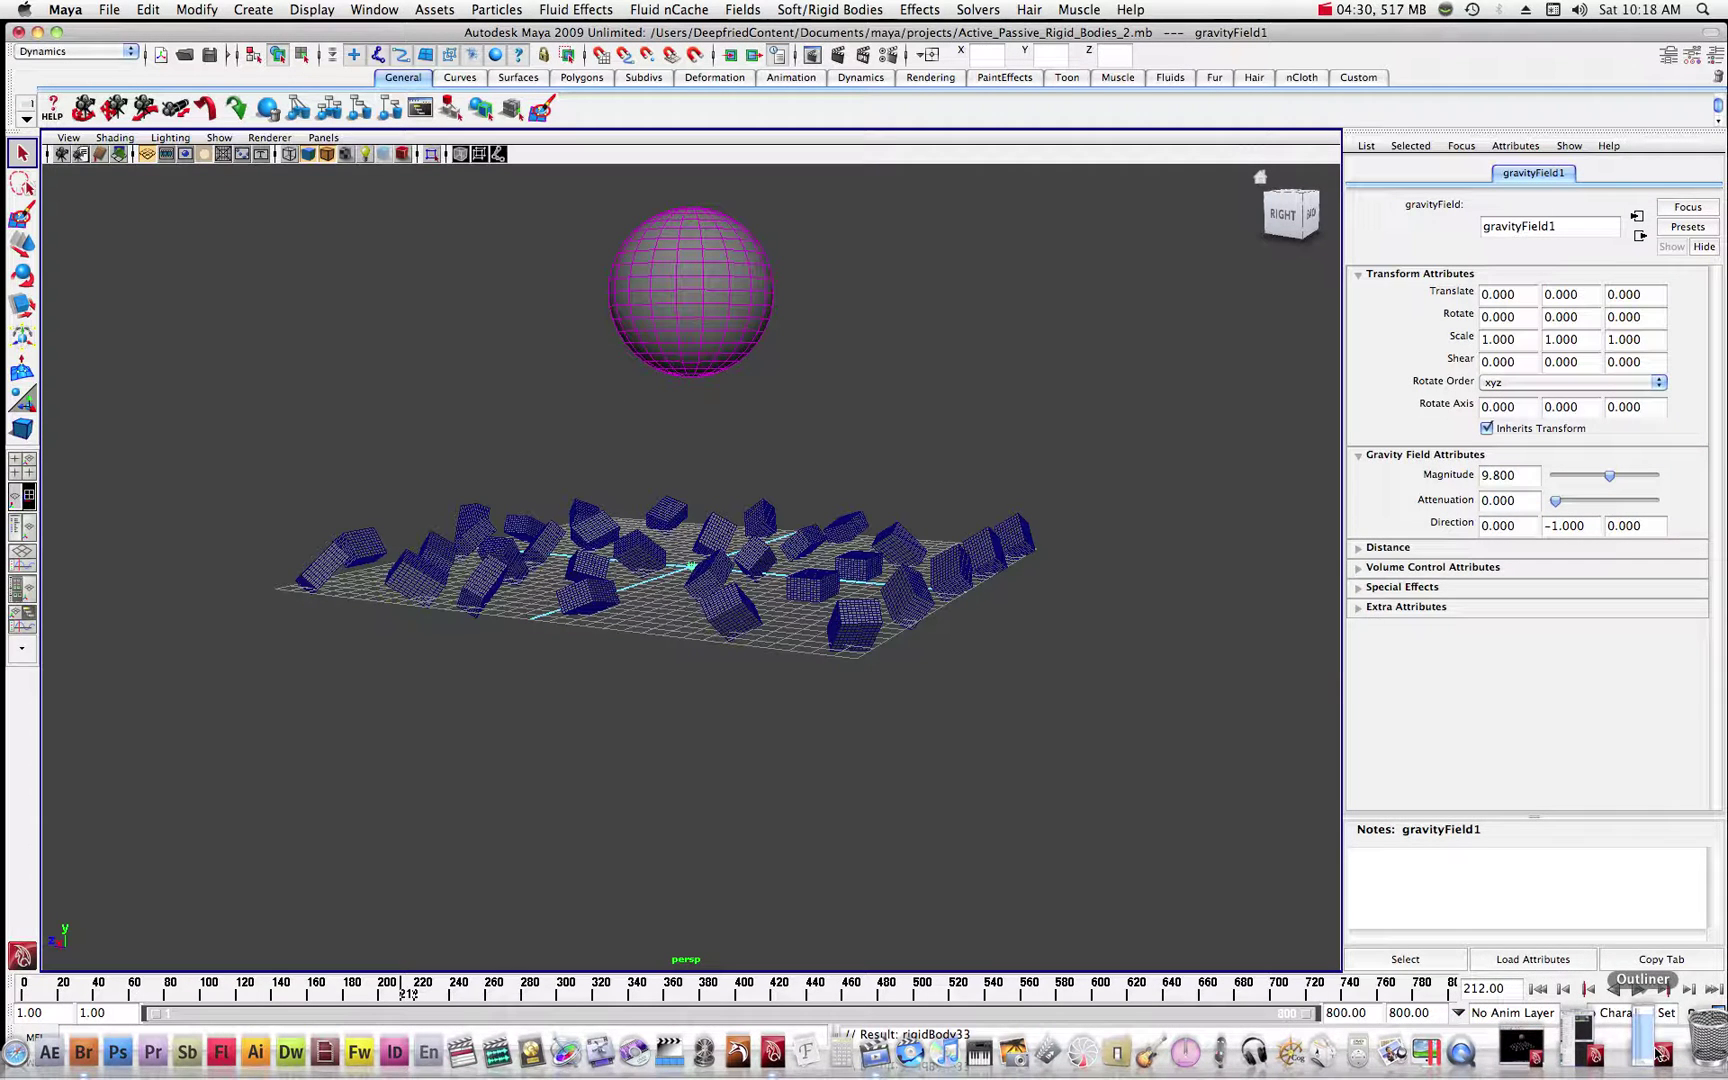
click(1643, 1050)
scroll(1153, 583, down, 3)
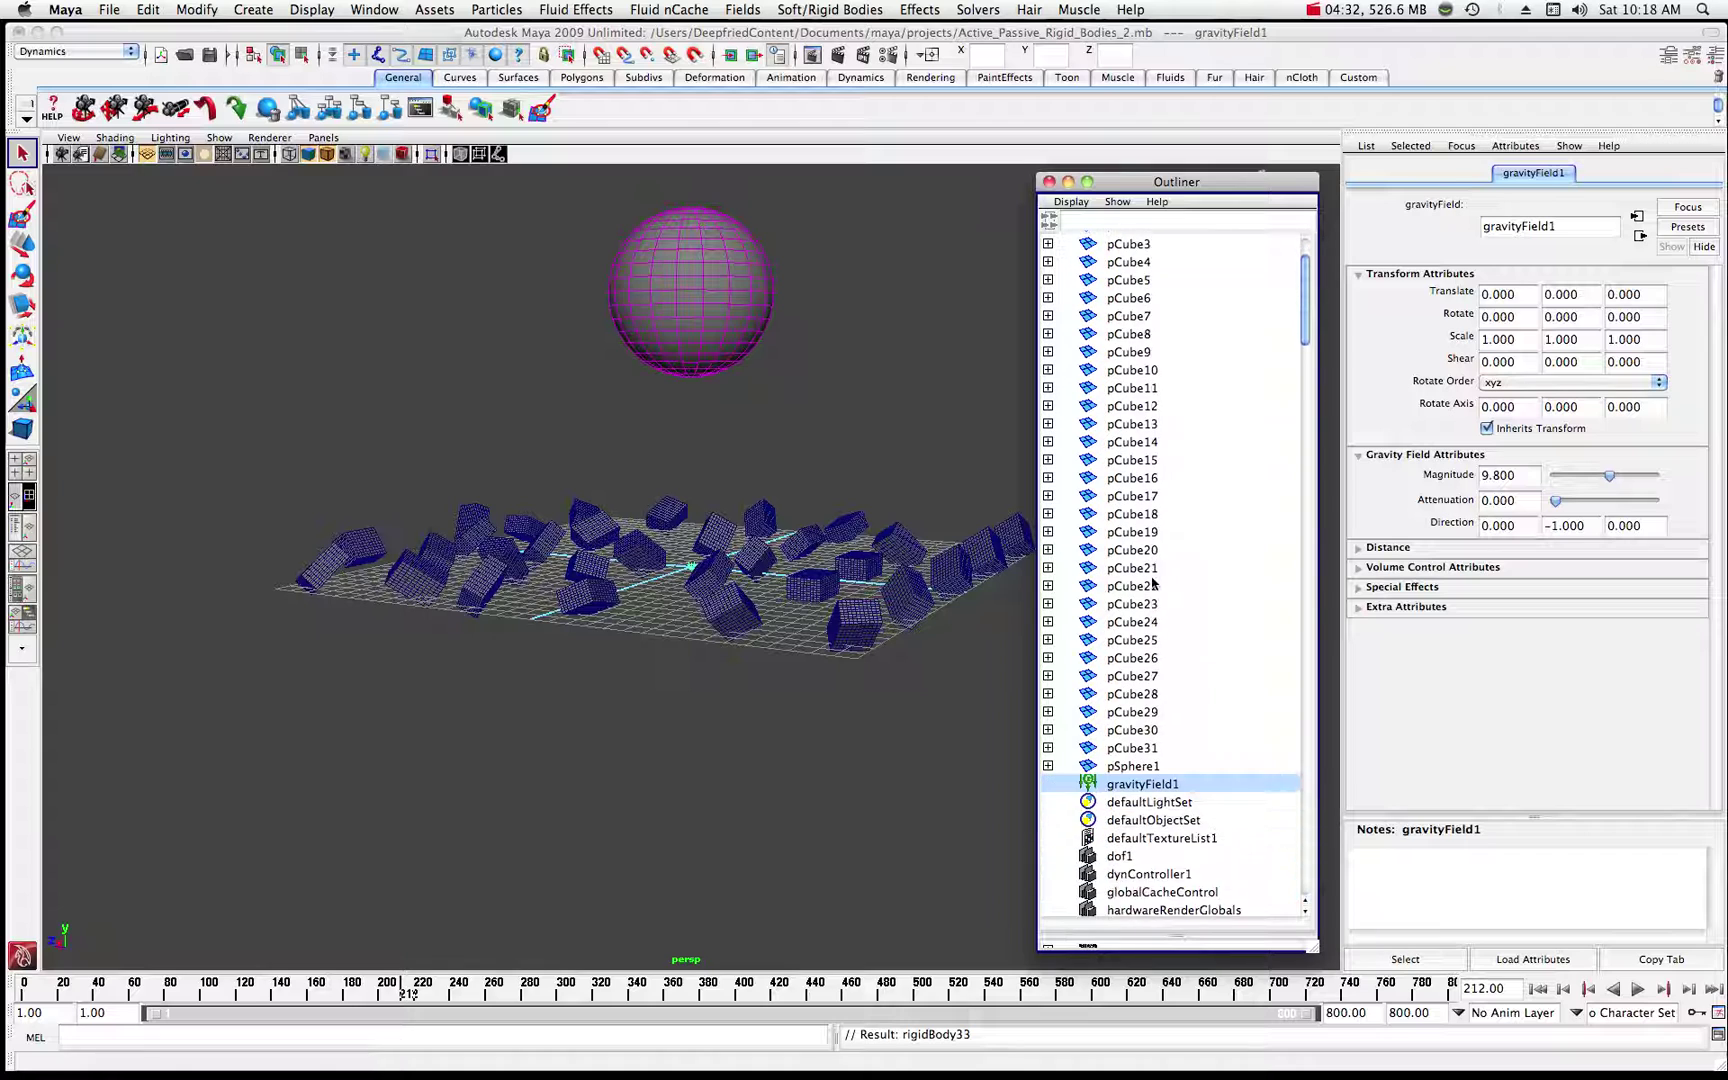
scroll(1153, 583, down, 3)
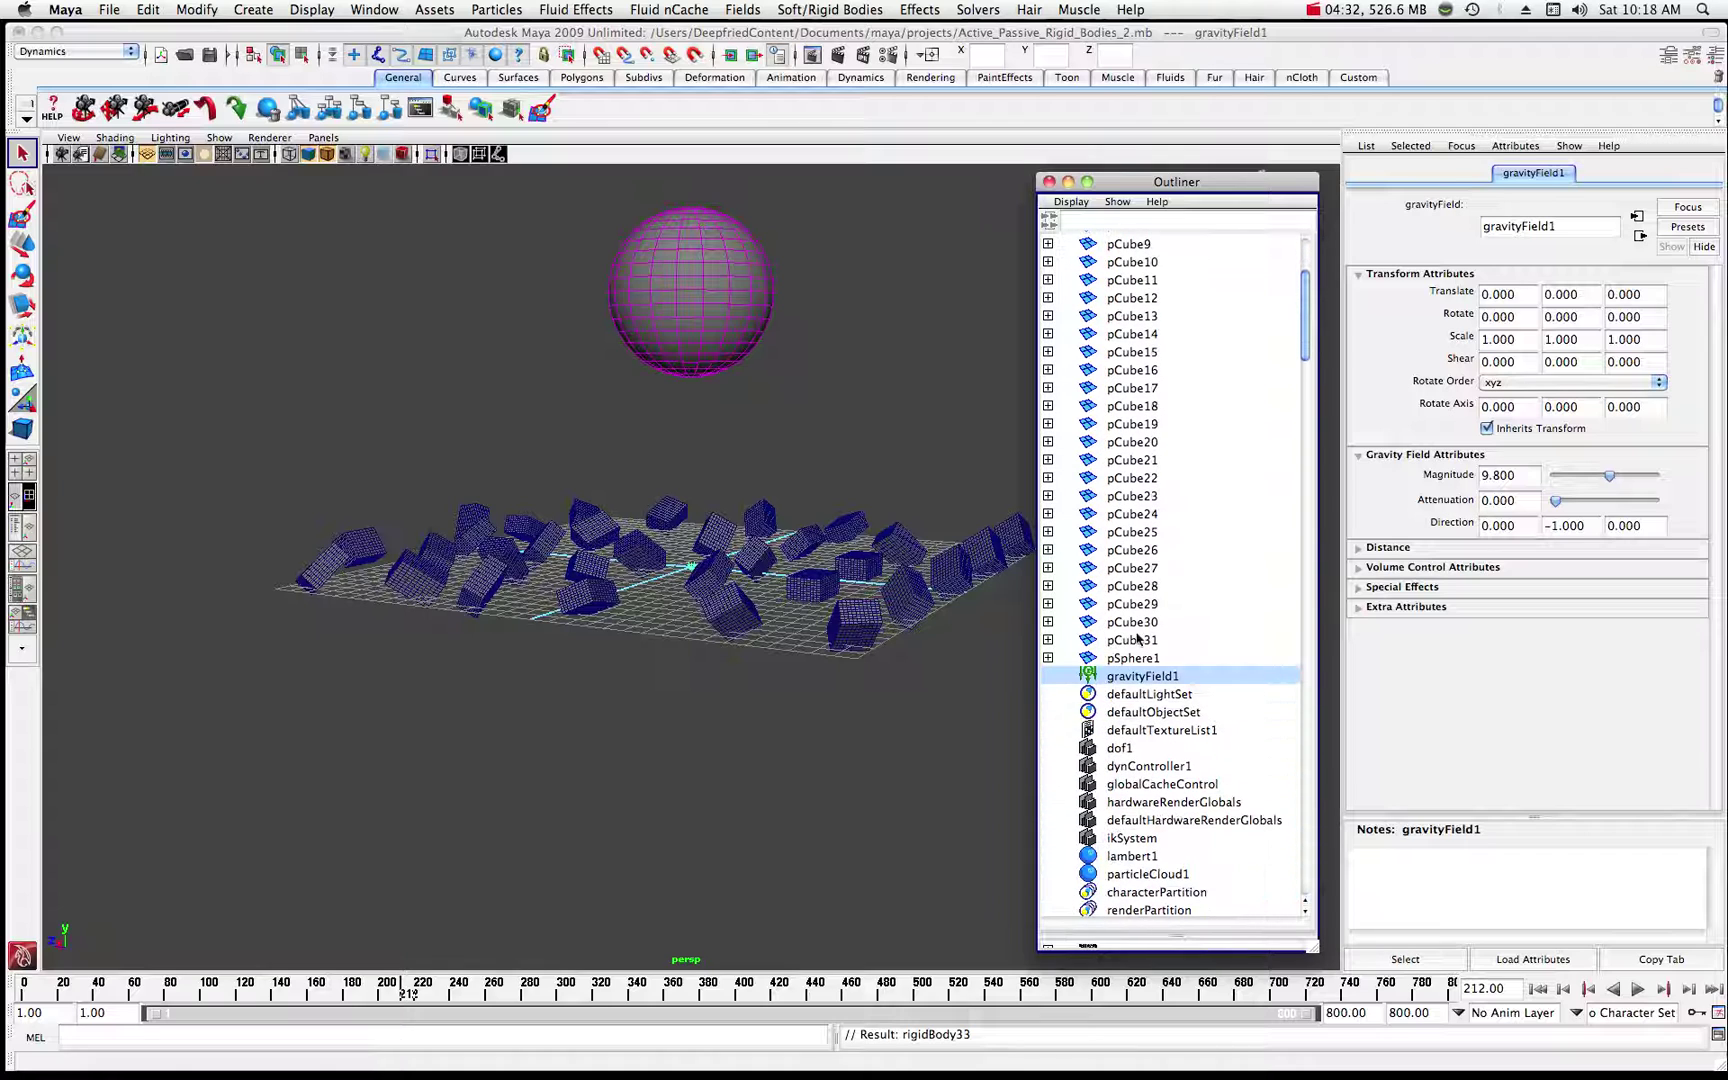
click(1048, 658)
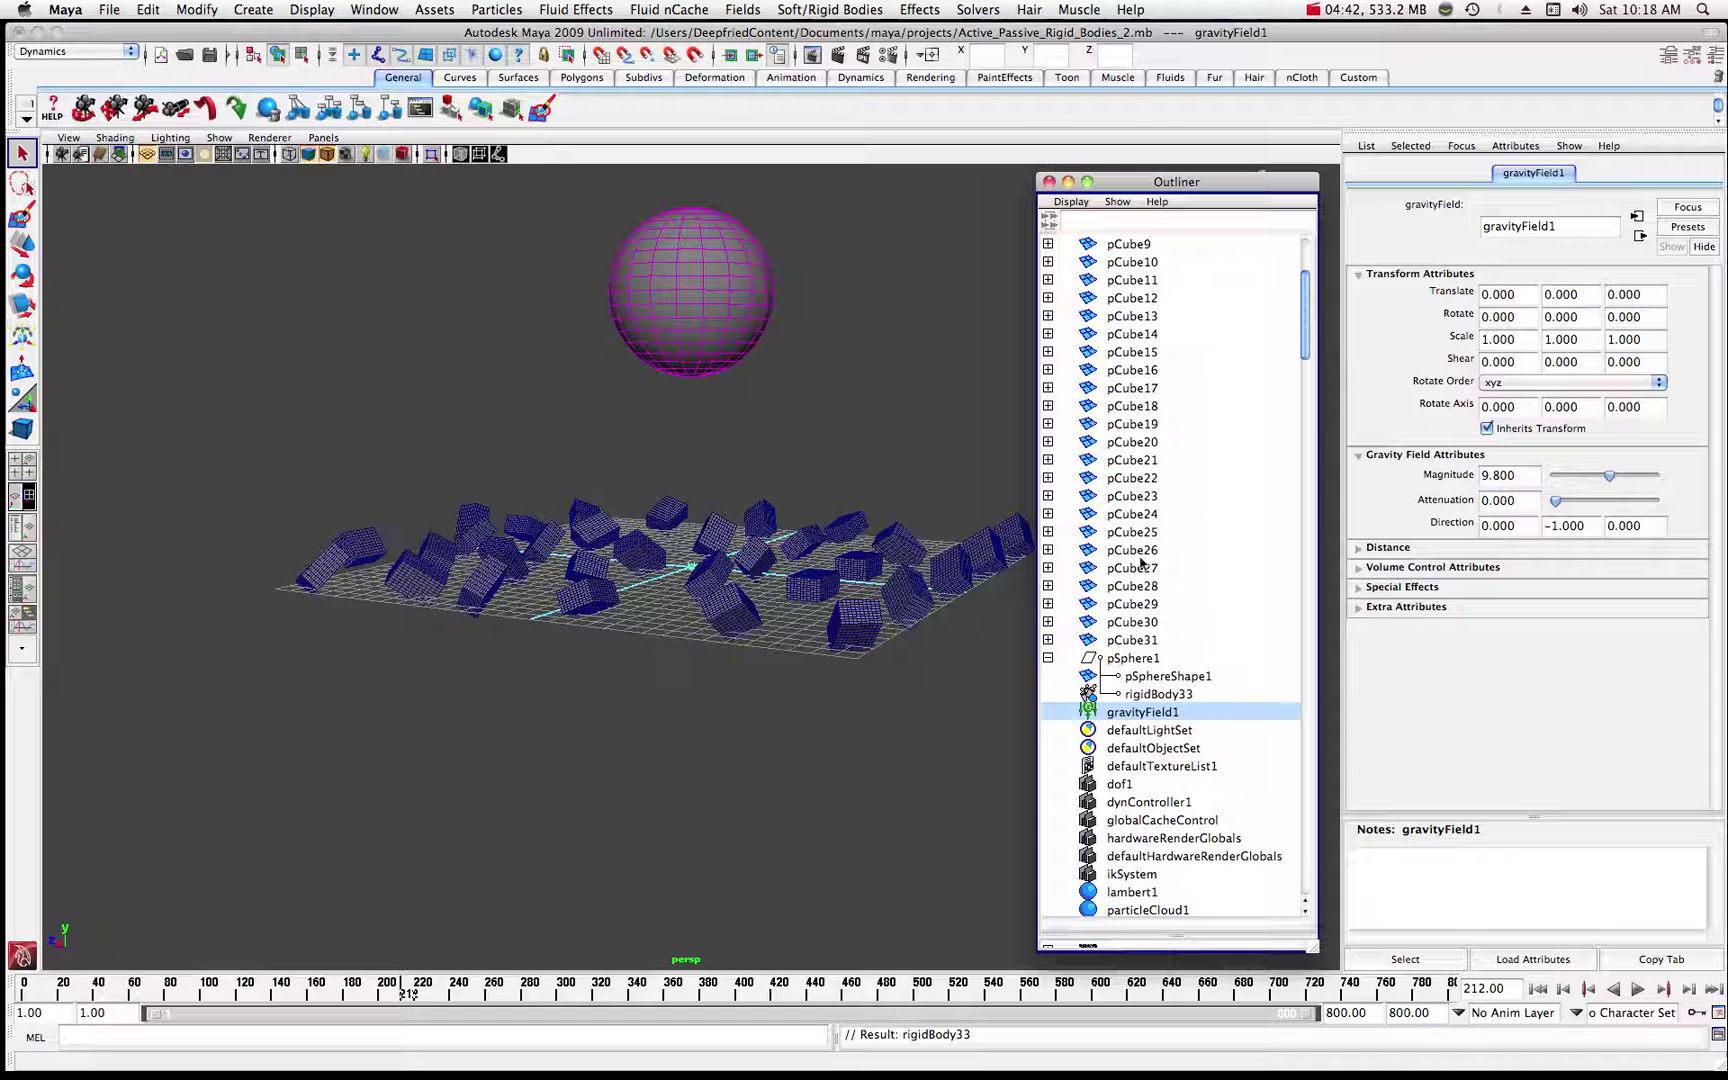
click(1068, 181)
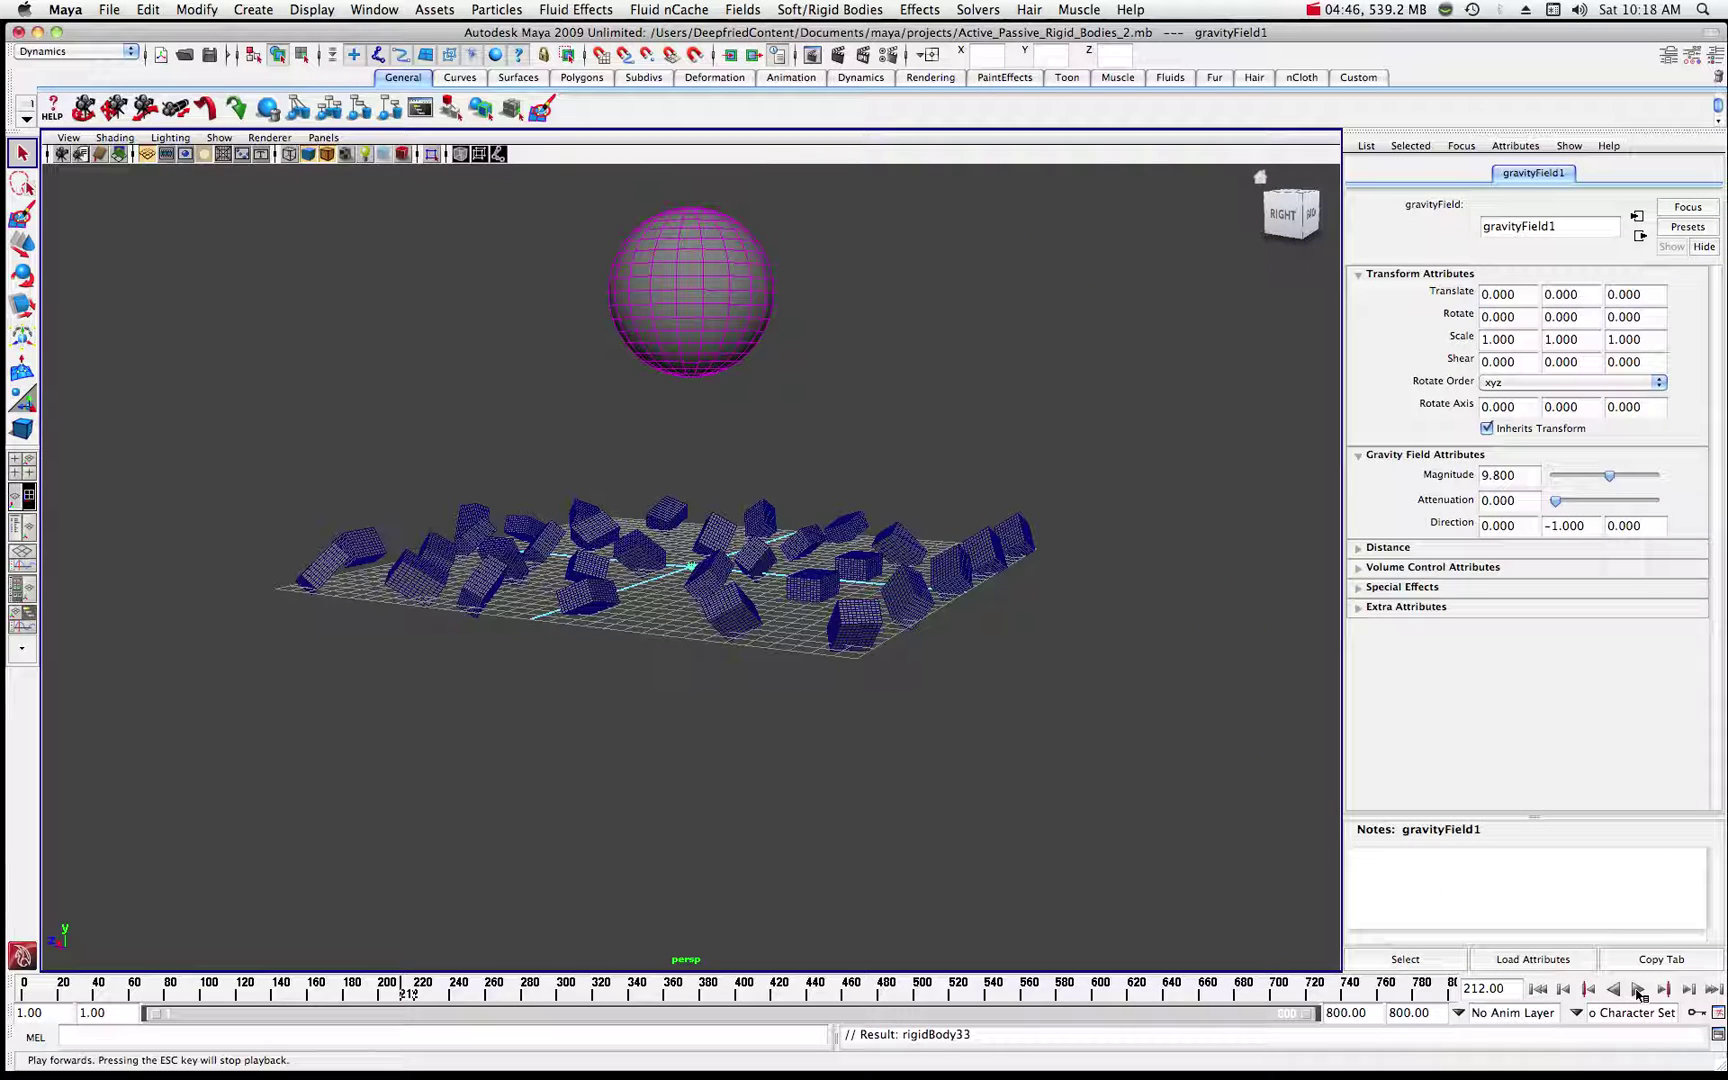
- Play the simulation twice from frame 1 to examine the sphere's fall onto the cubes, and return to the first frame
click(22, 990)
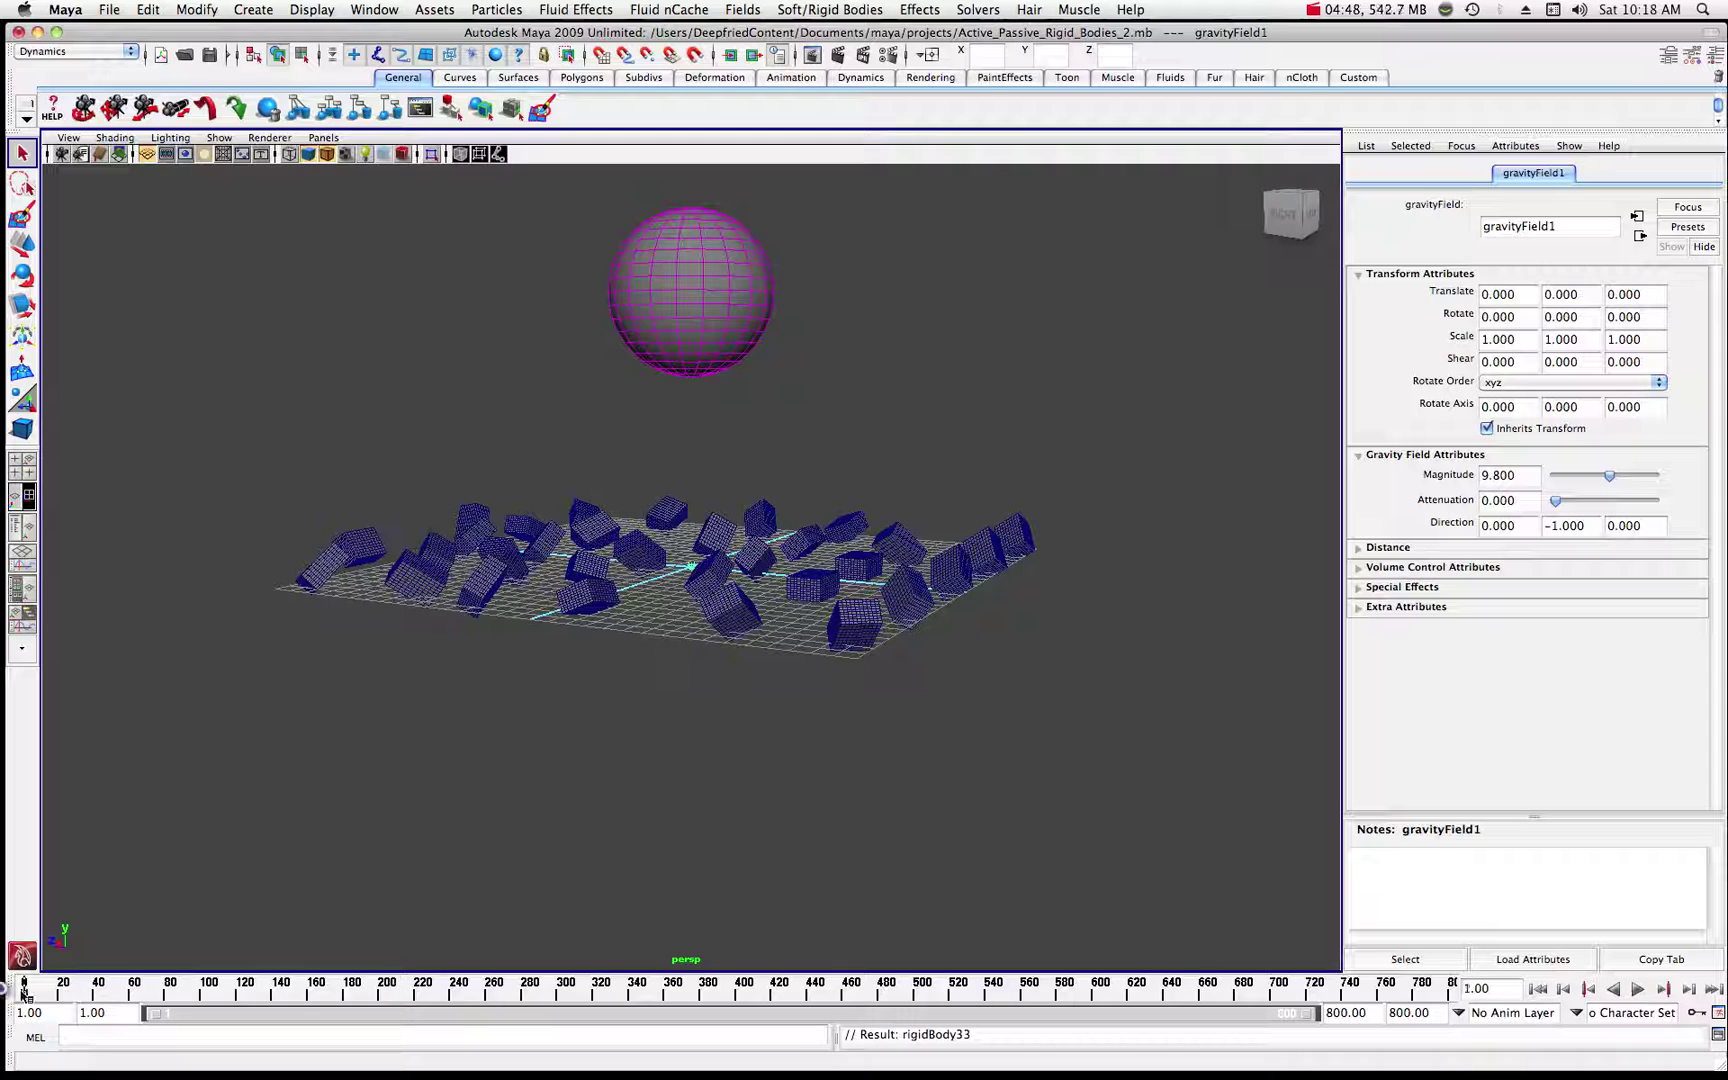
click(1638, 990)
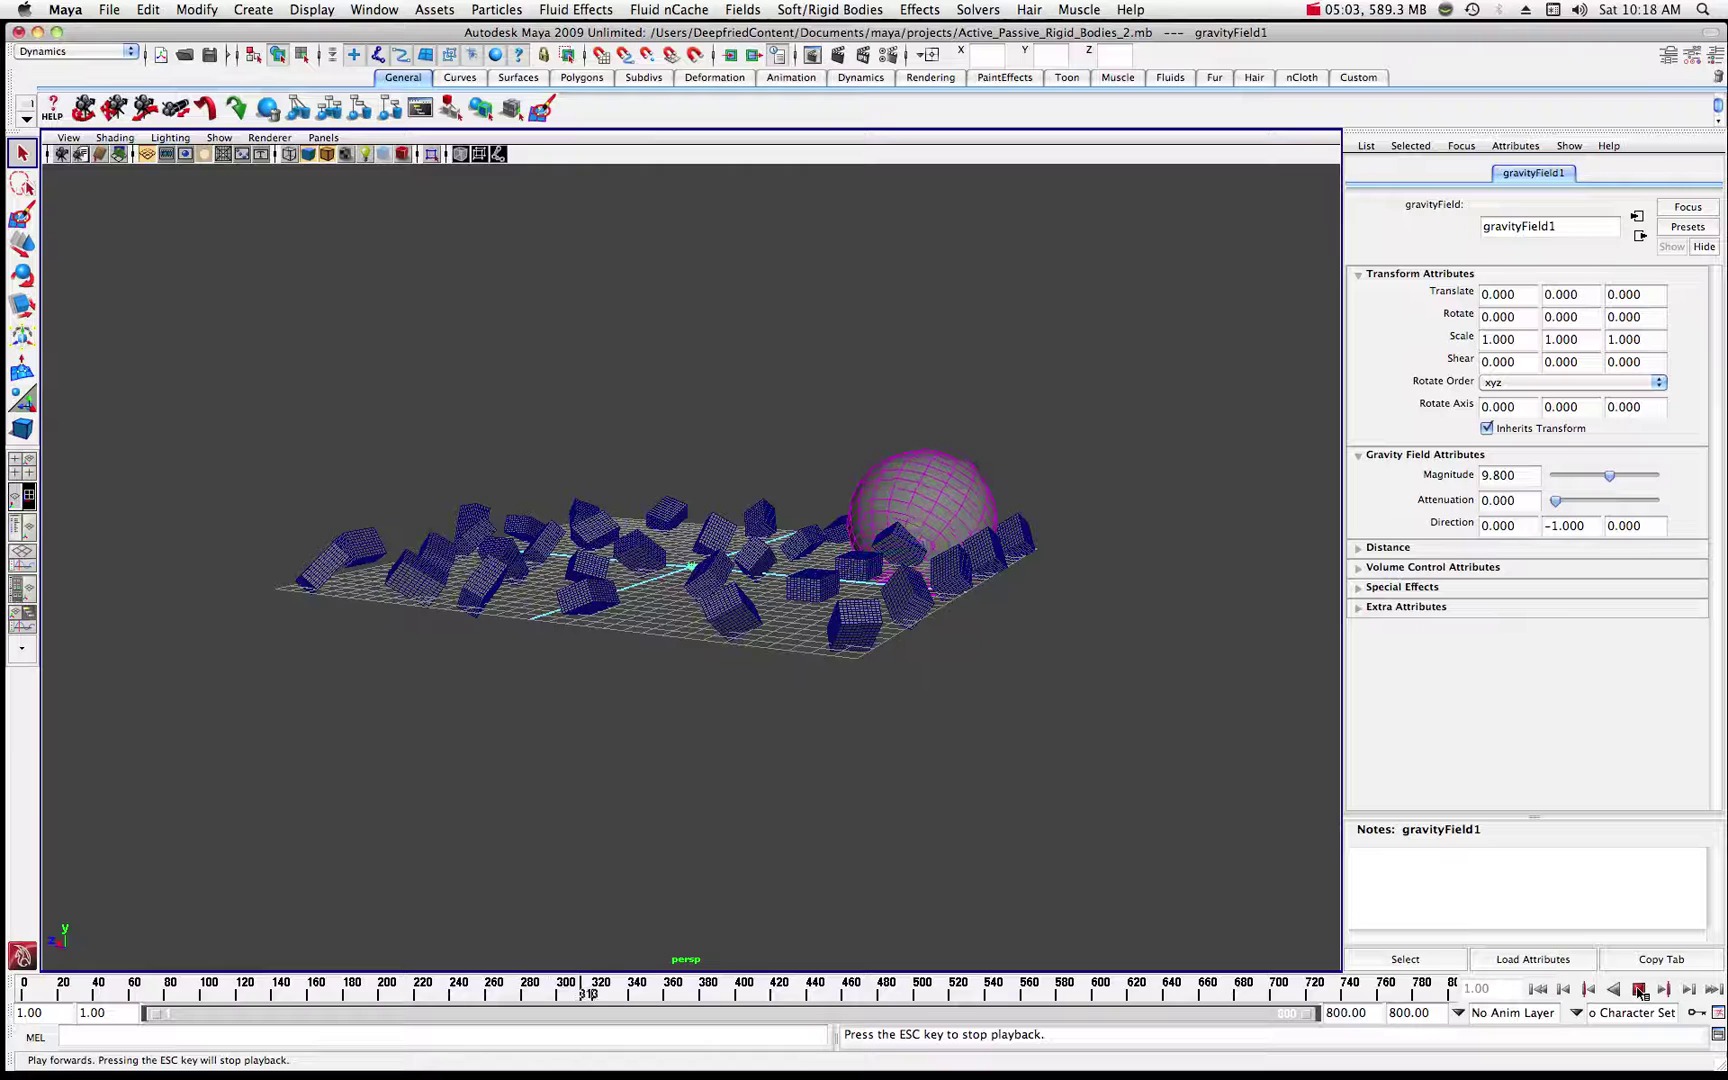
click(1639, 989)
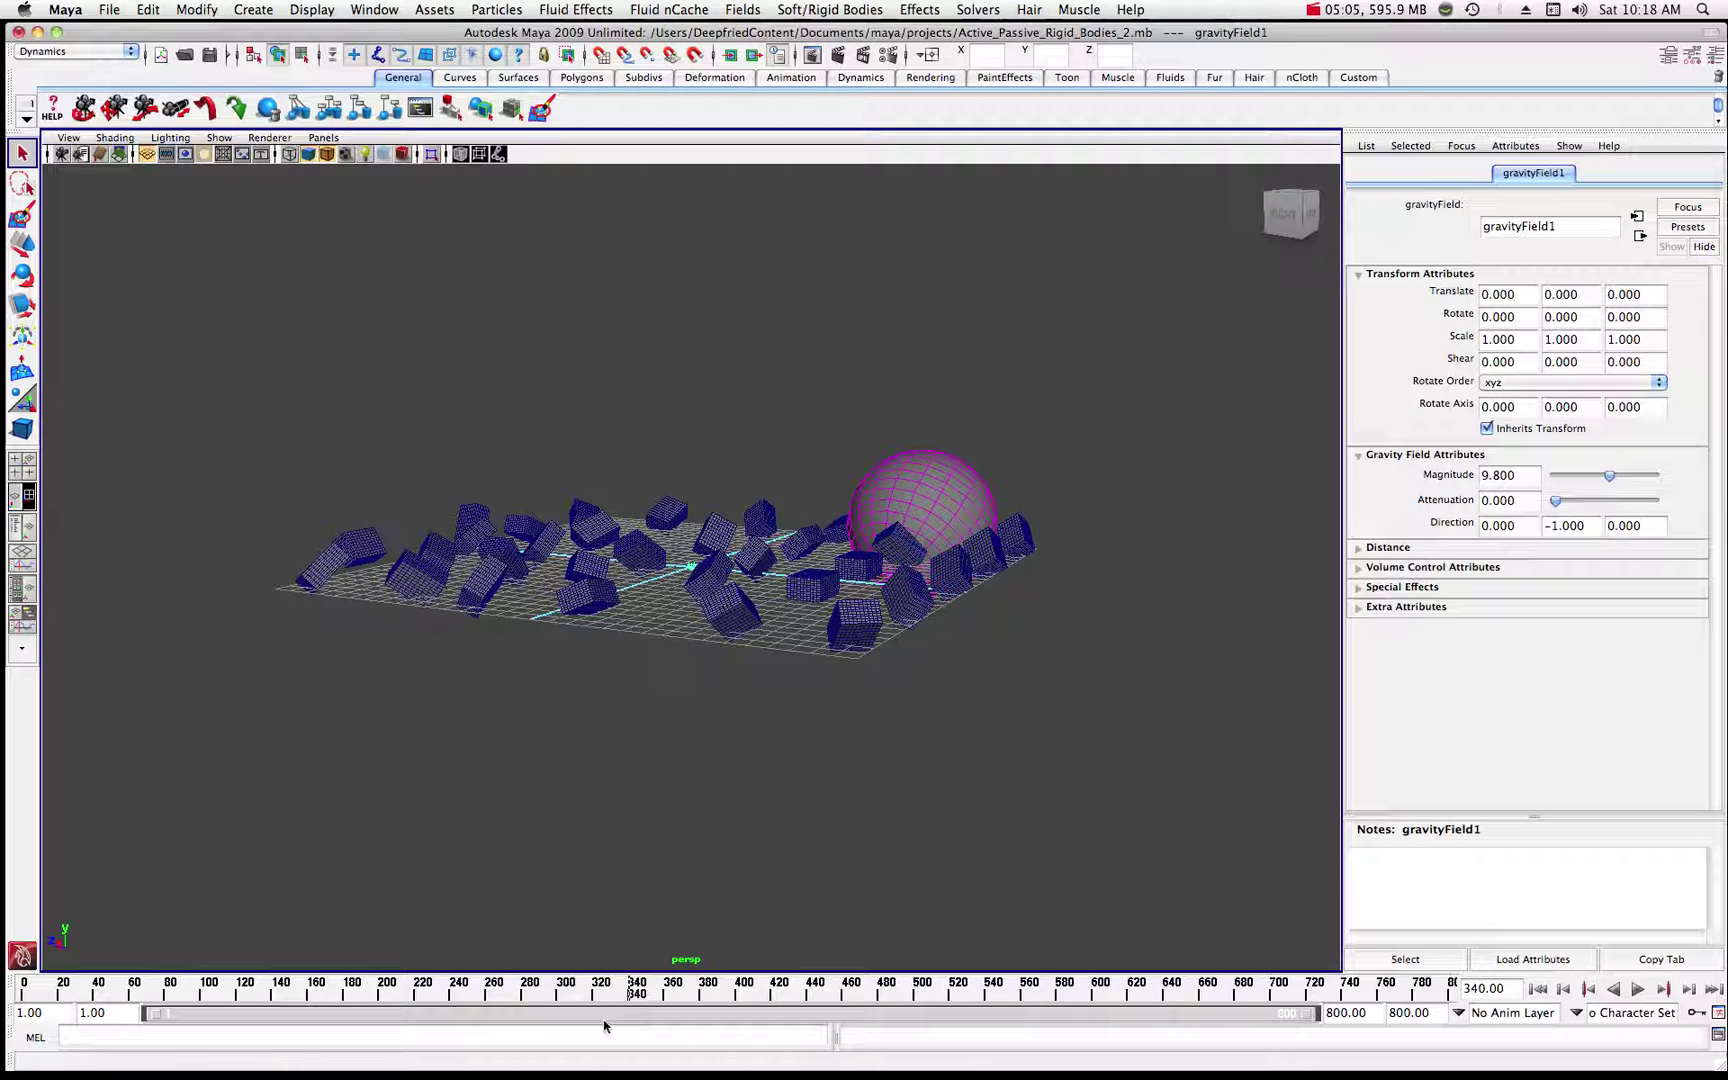
drag(636, 993, 430, 992)
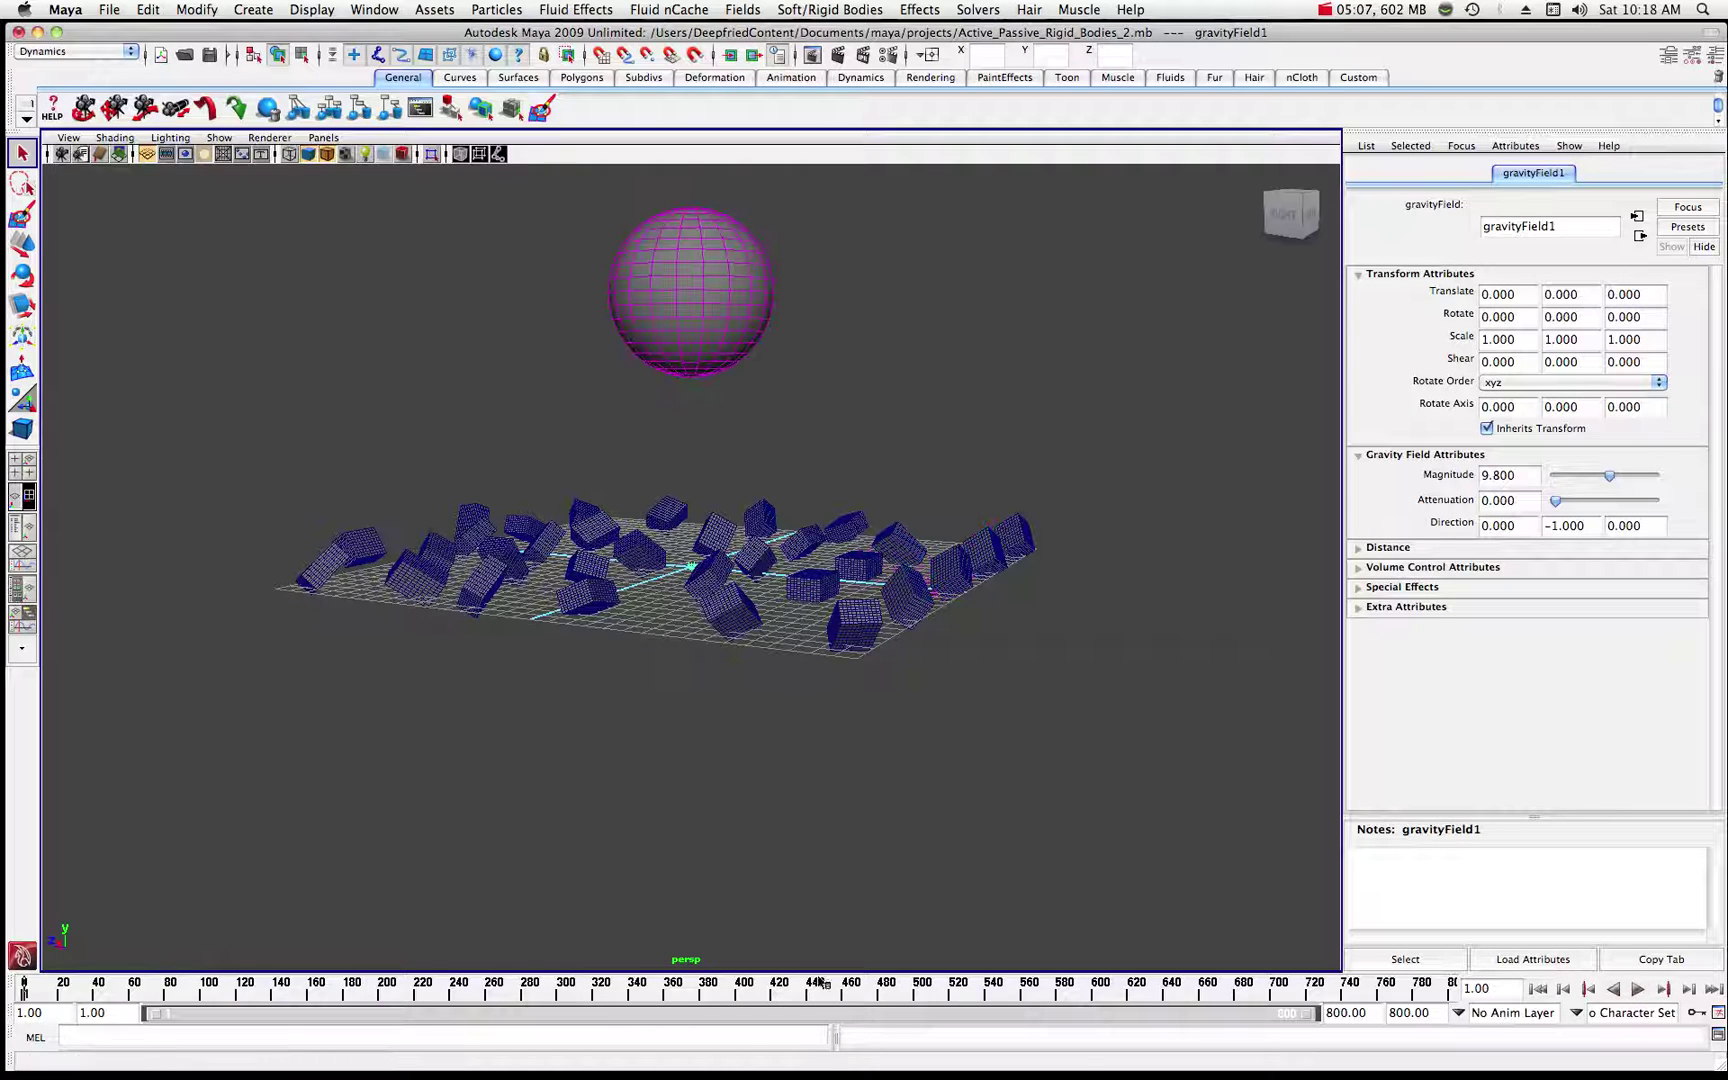
click(1636, 990)
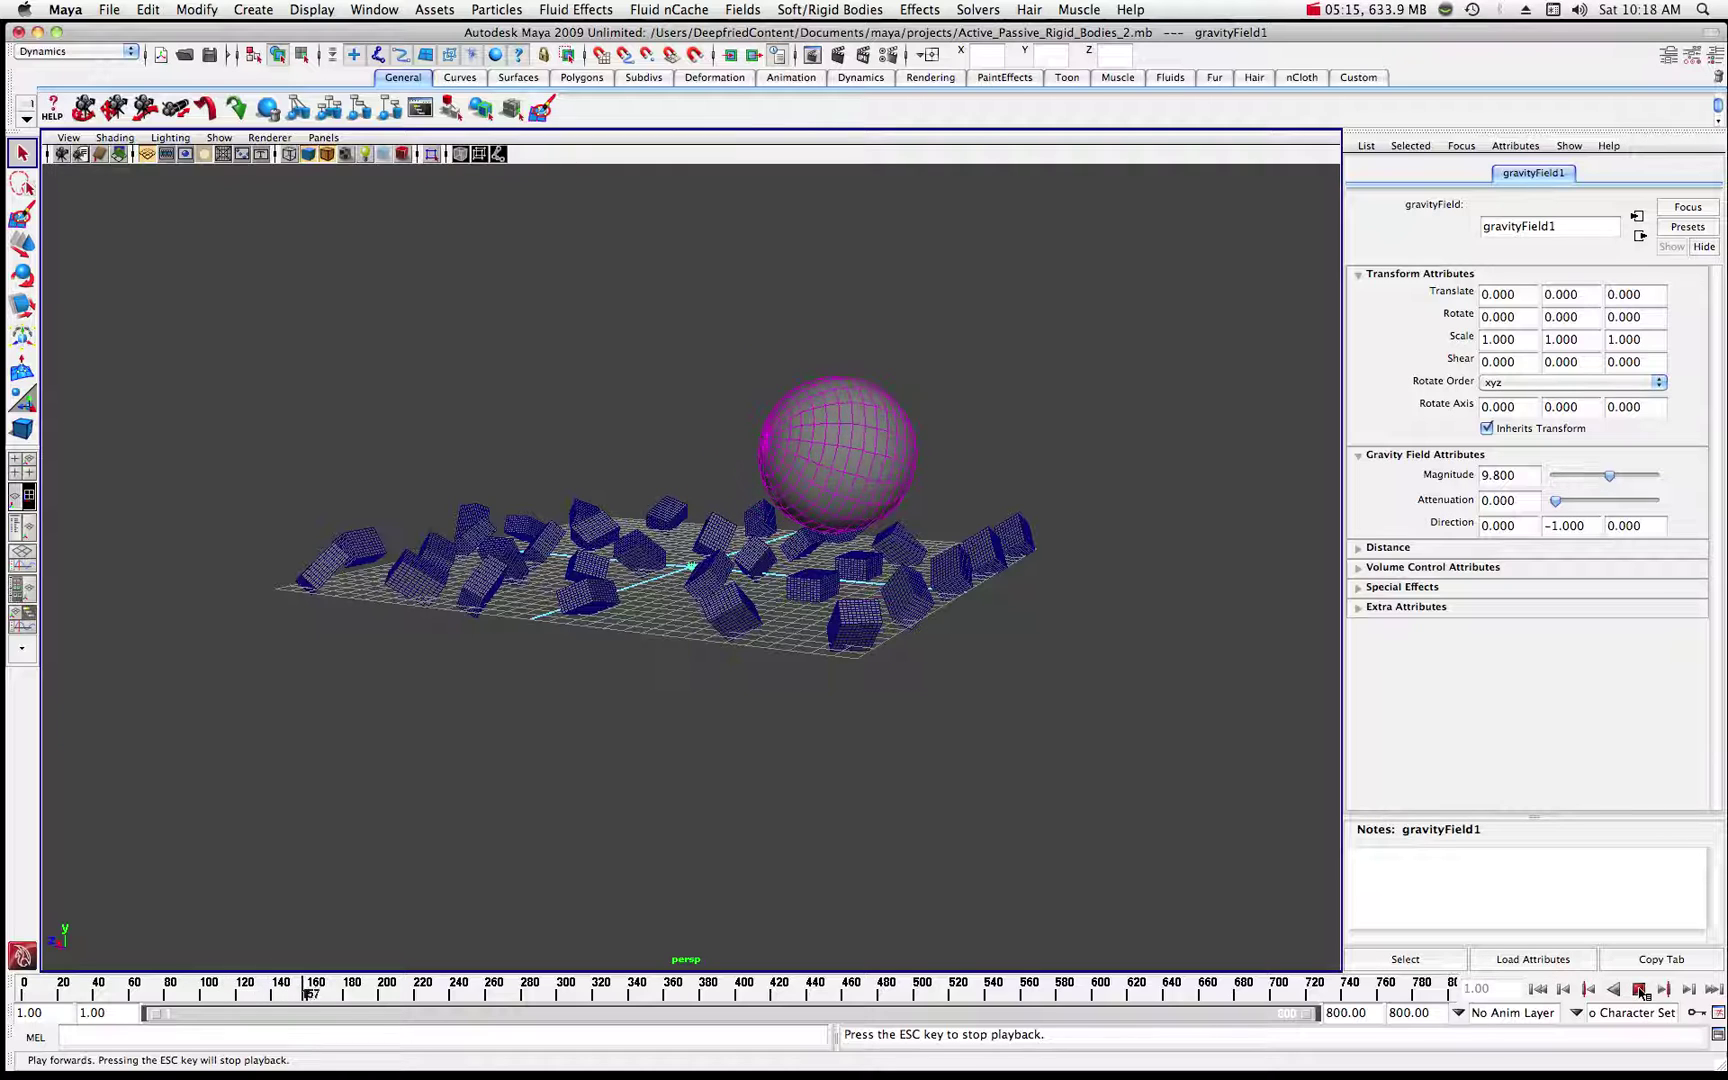
click(1641, 992)
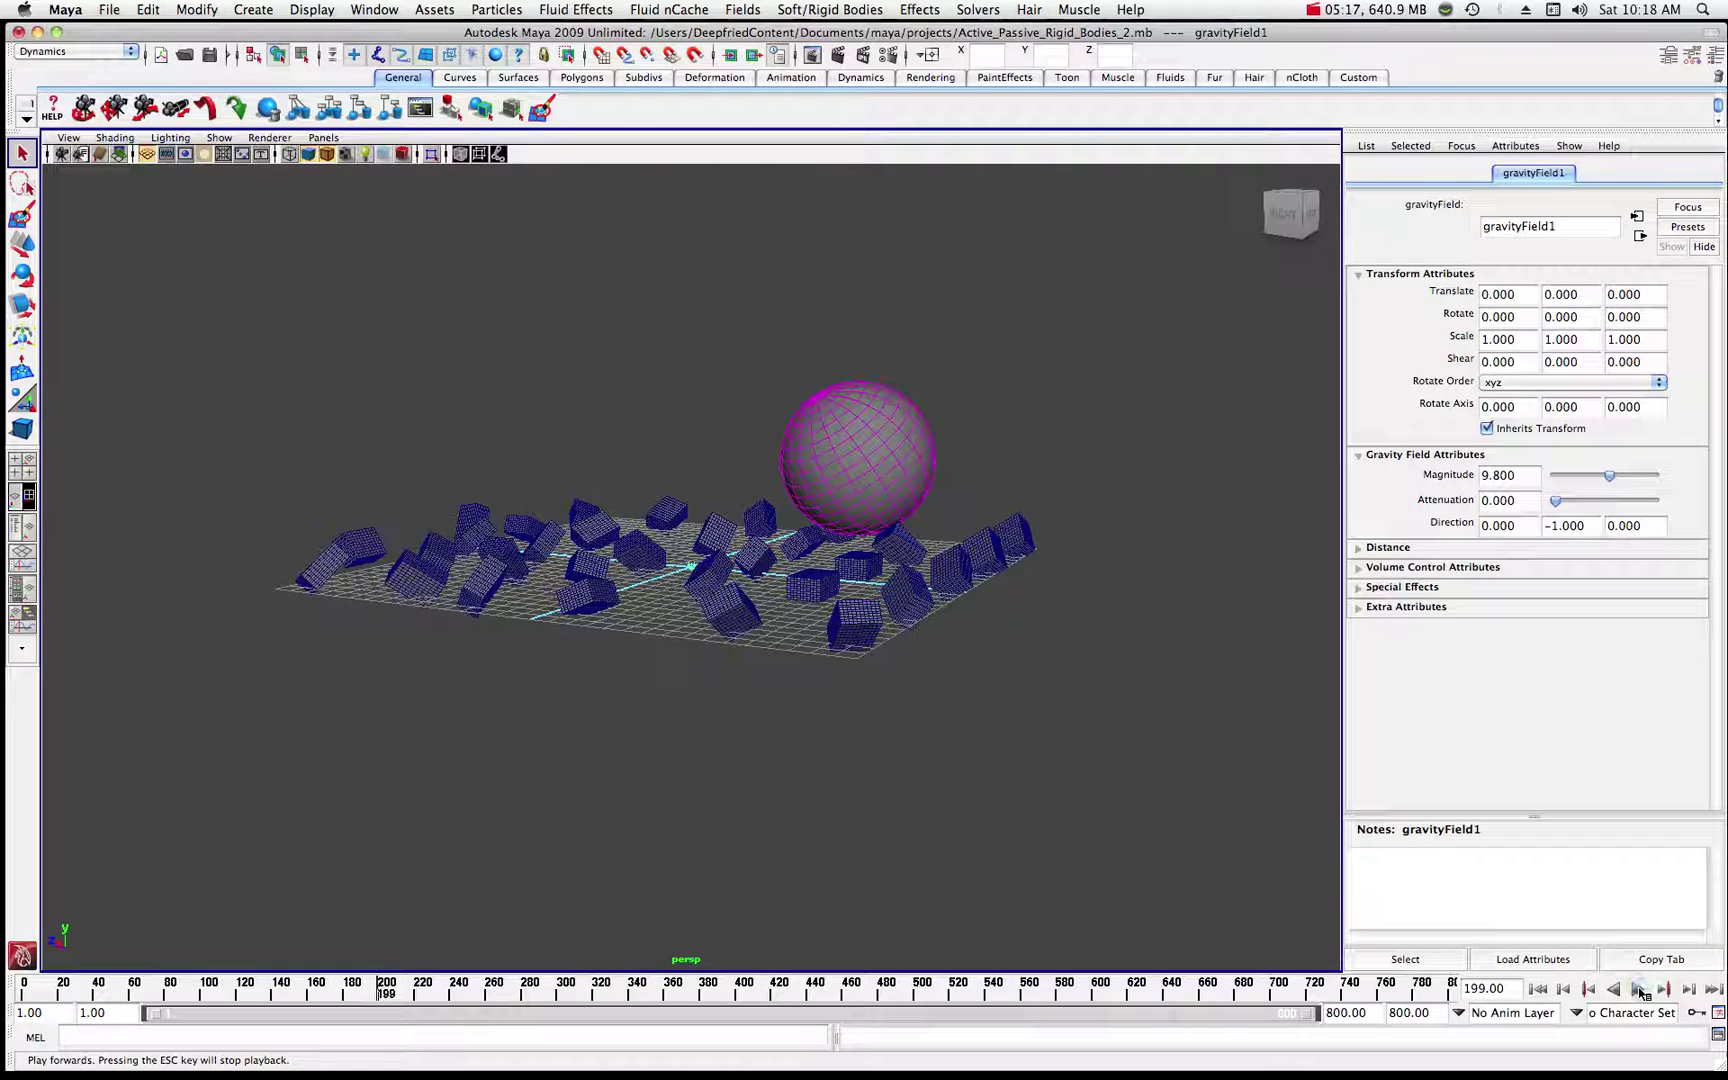
click(315, 985)
key(alt+v)
key(alt+shift+v)
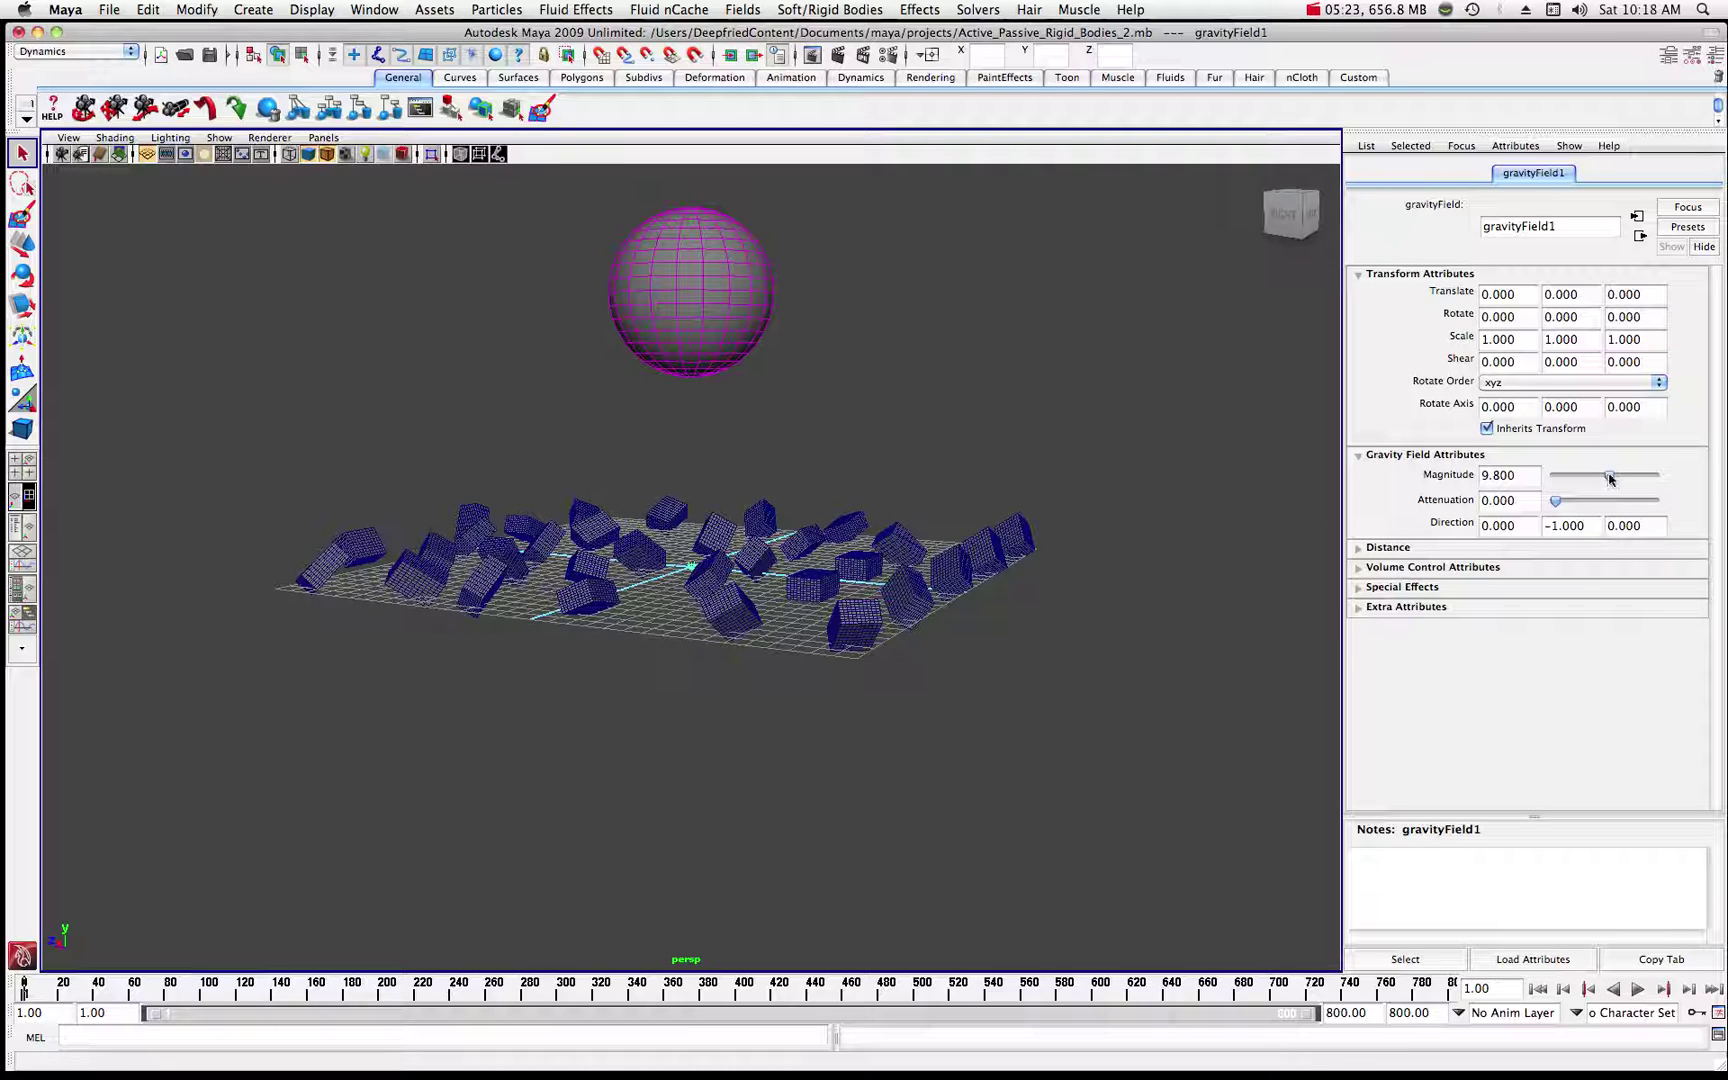
- Set the gravity field's magnitude to 57.8 and play the simulation to test the fall
drag(1609, 477, 1633, 478)
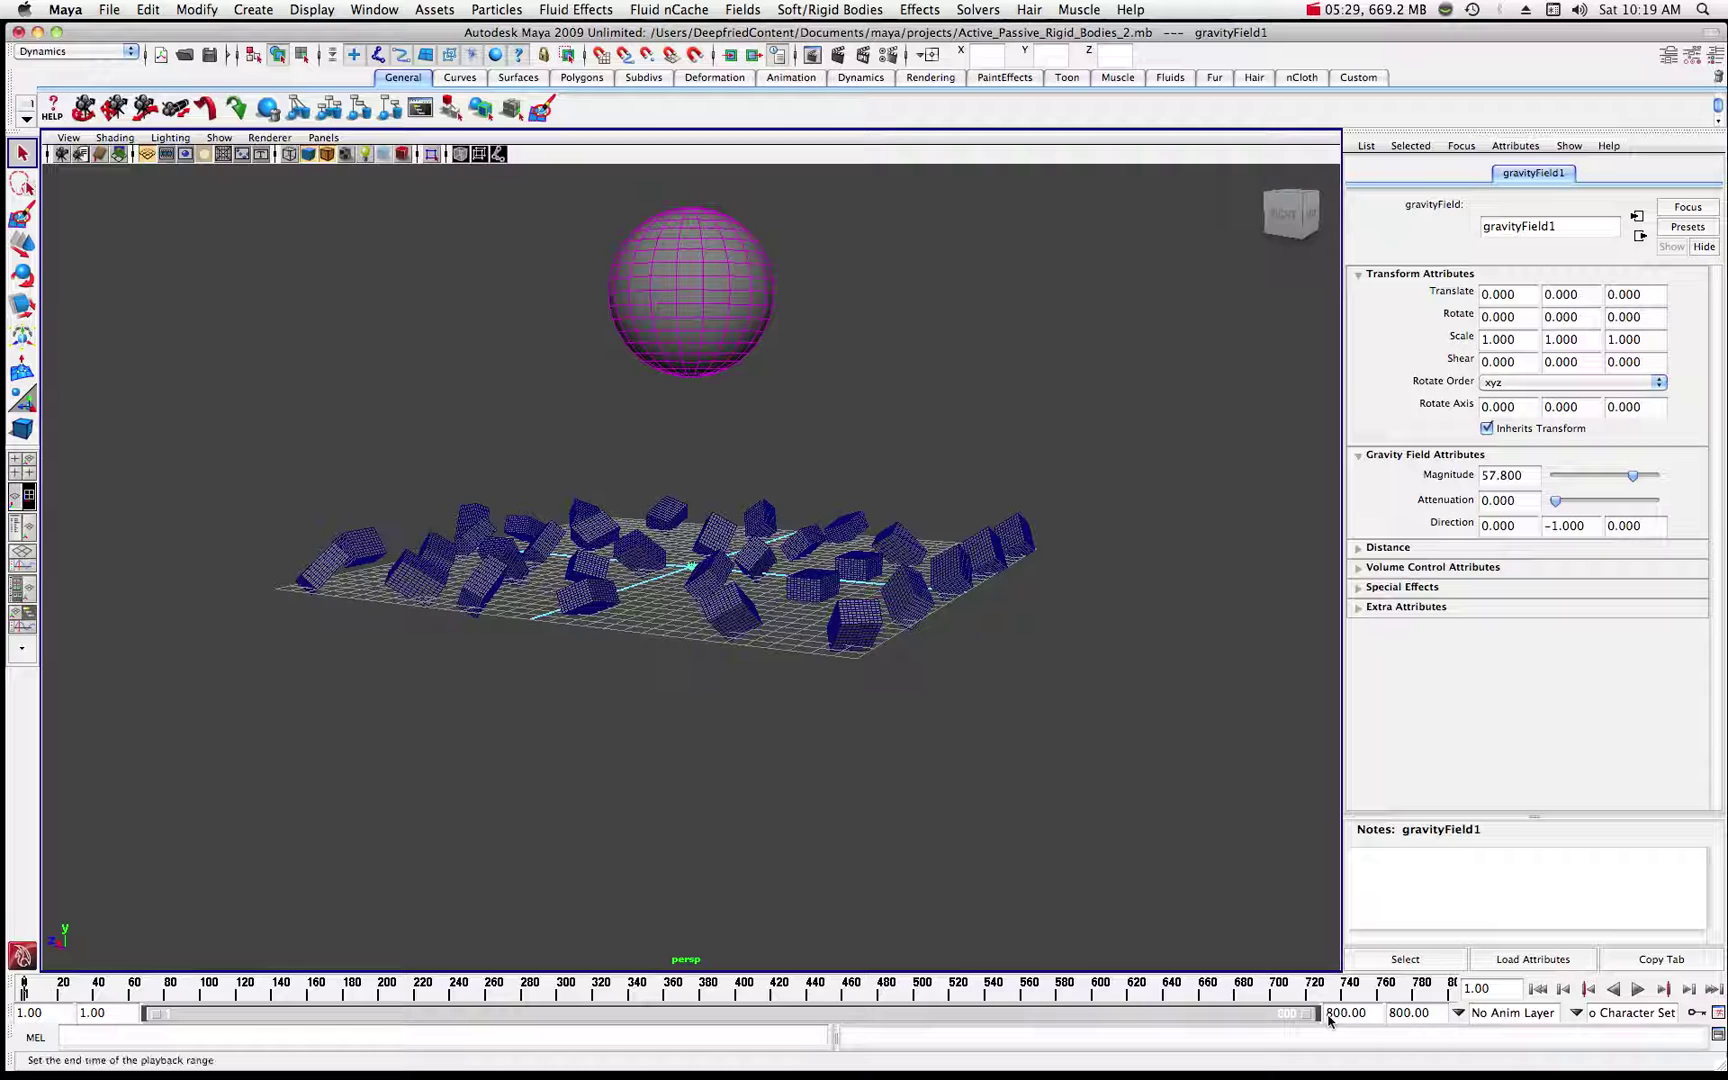
click(1637, 990)
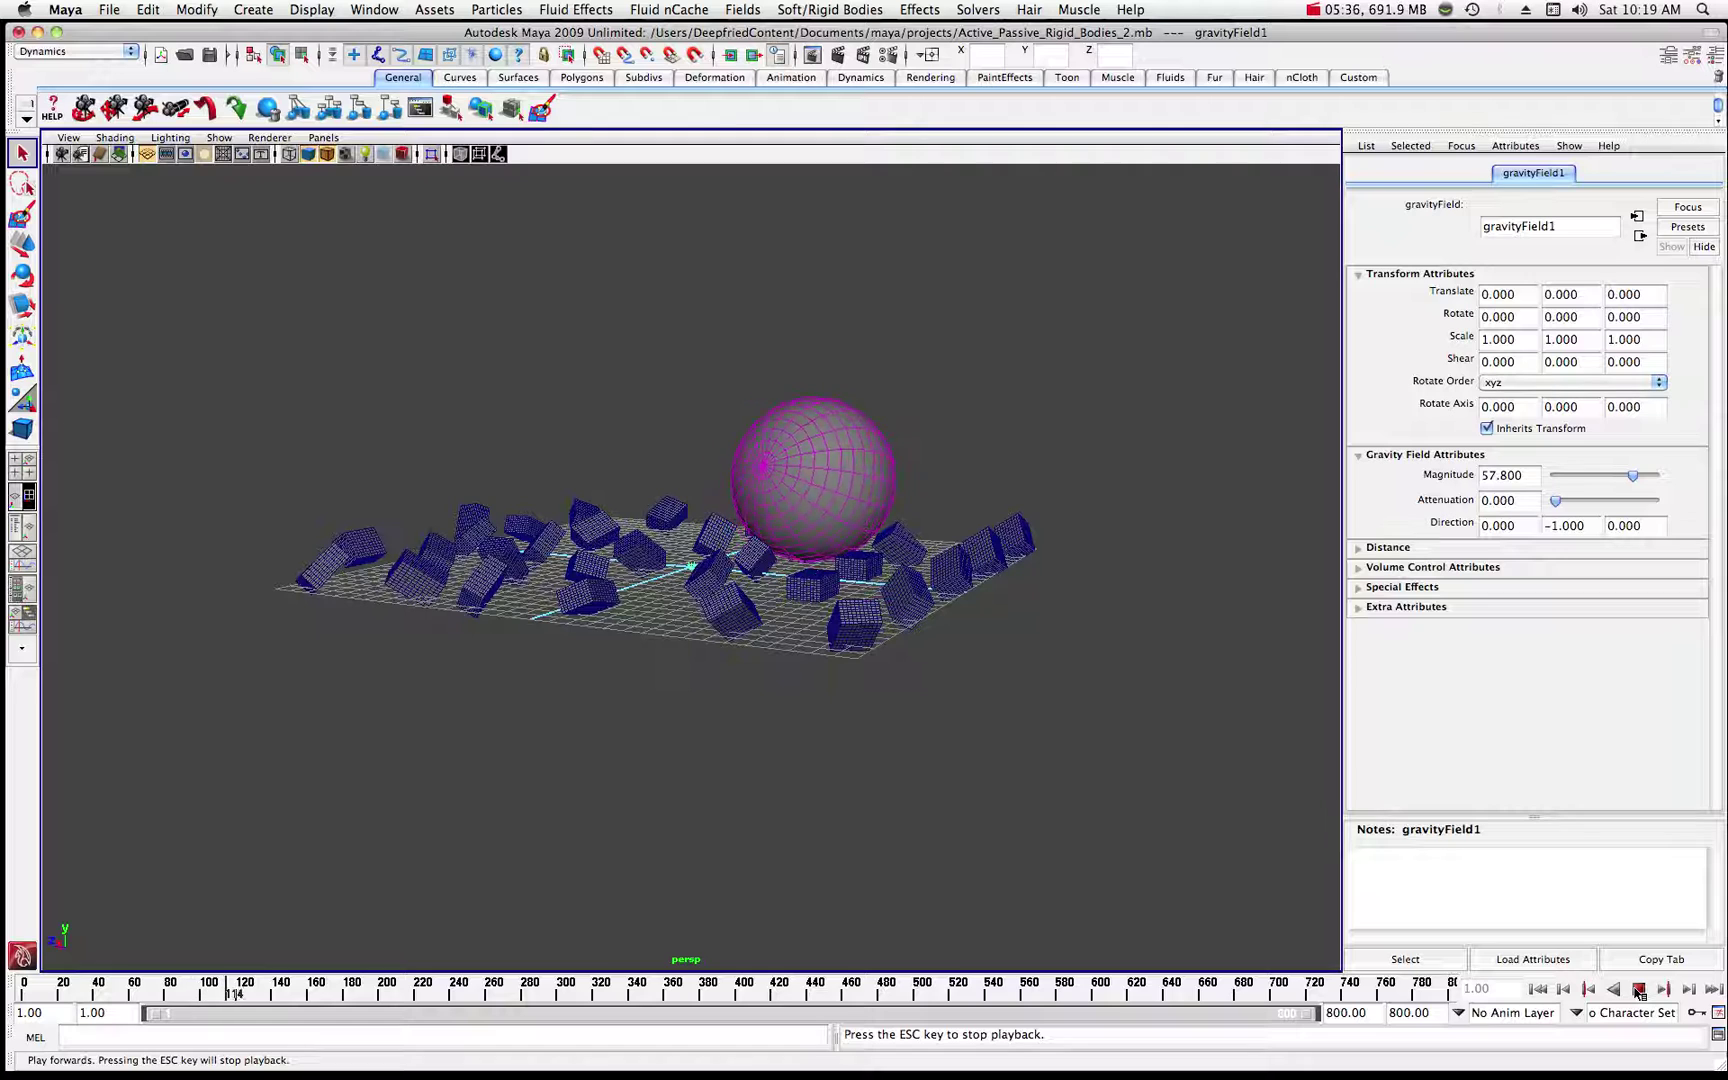
click(1638, 990)
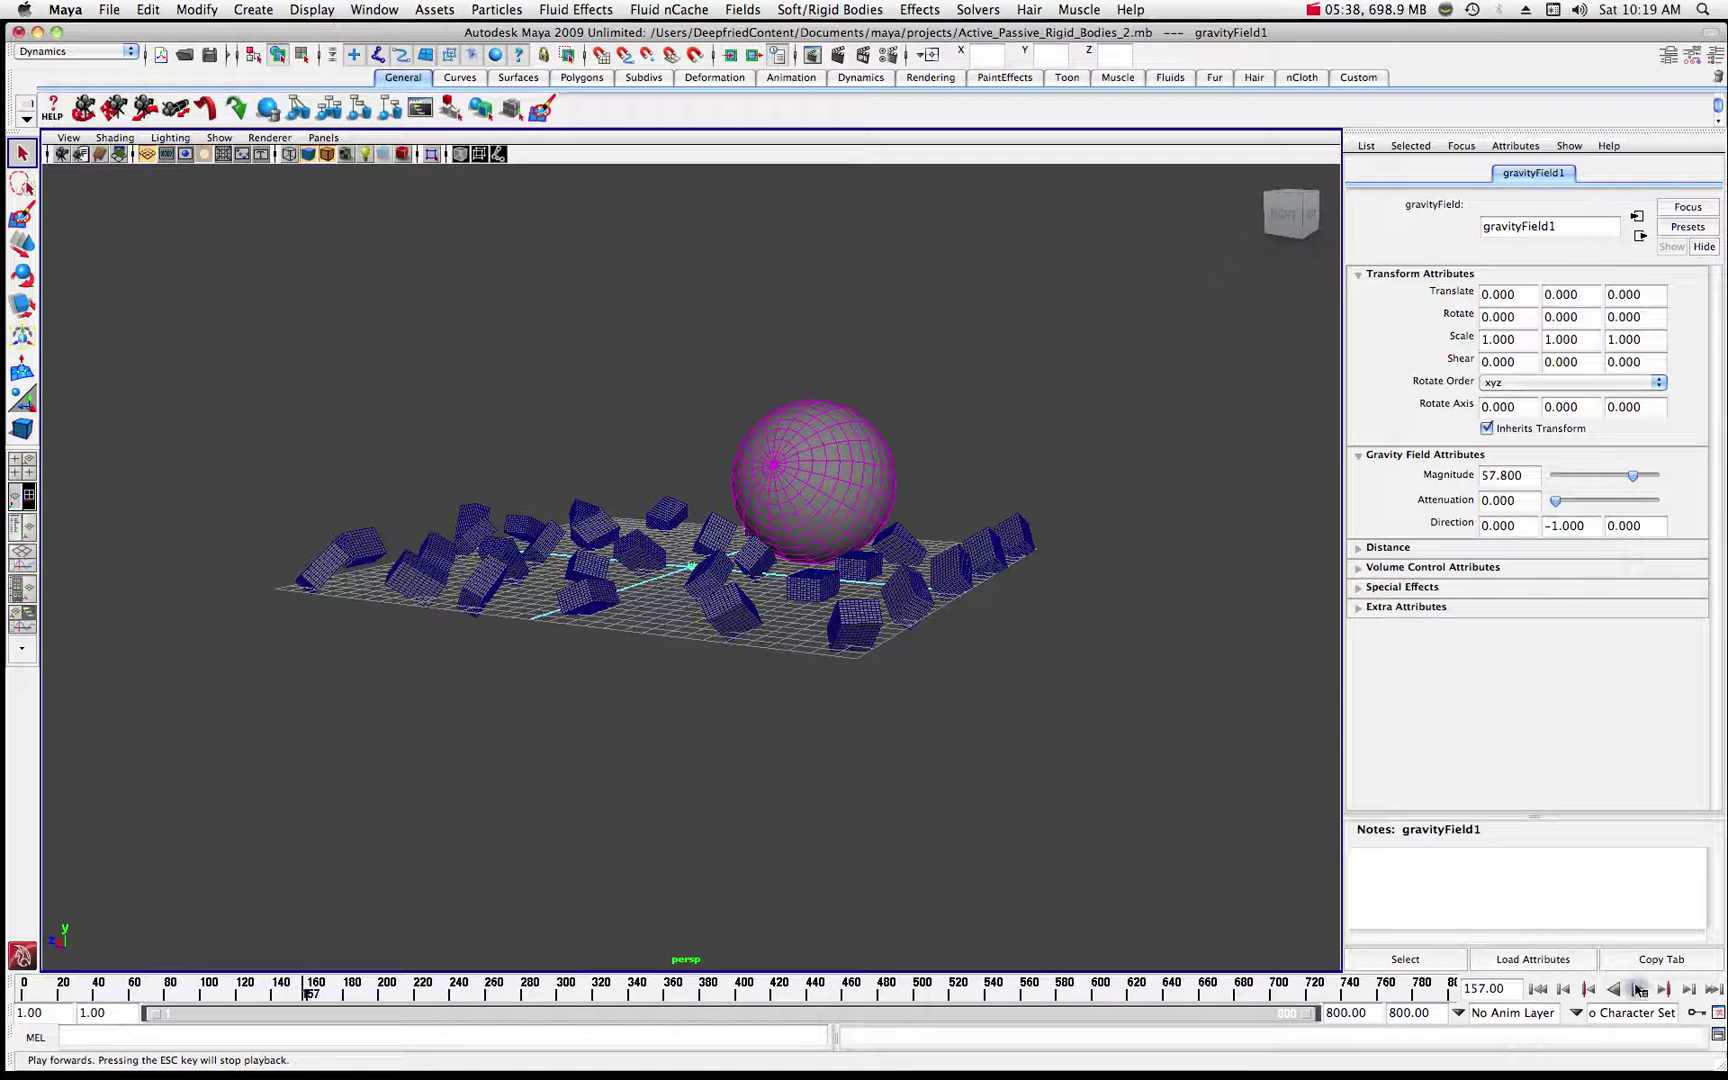
- Raise the gravity field's magnitude to 76.148 and replay the simulation from frame 1
drag(1633, 476, 1640, 476)
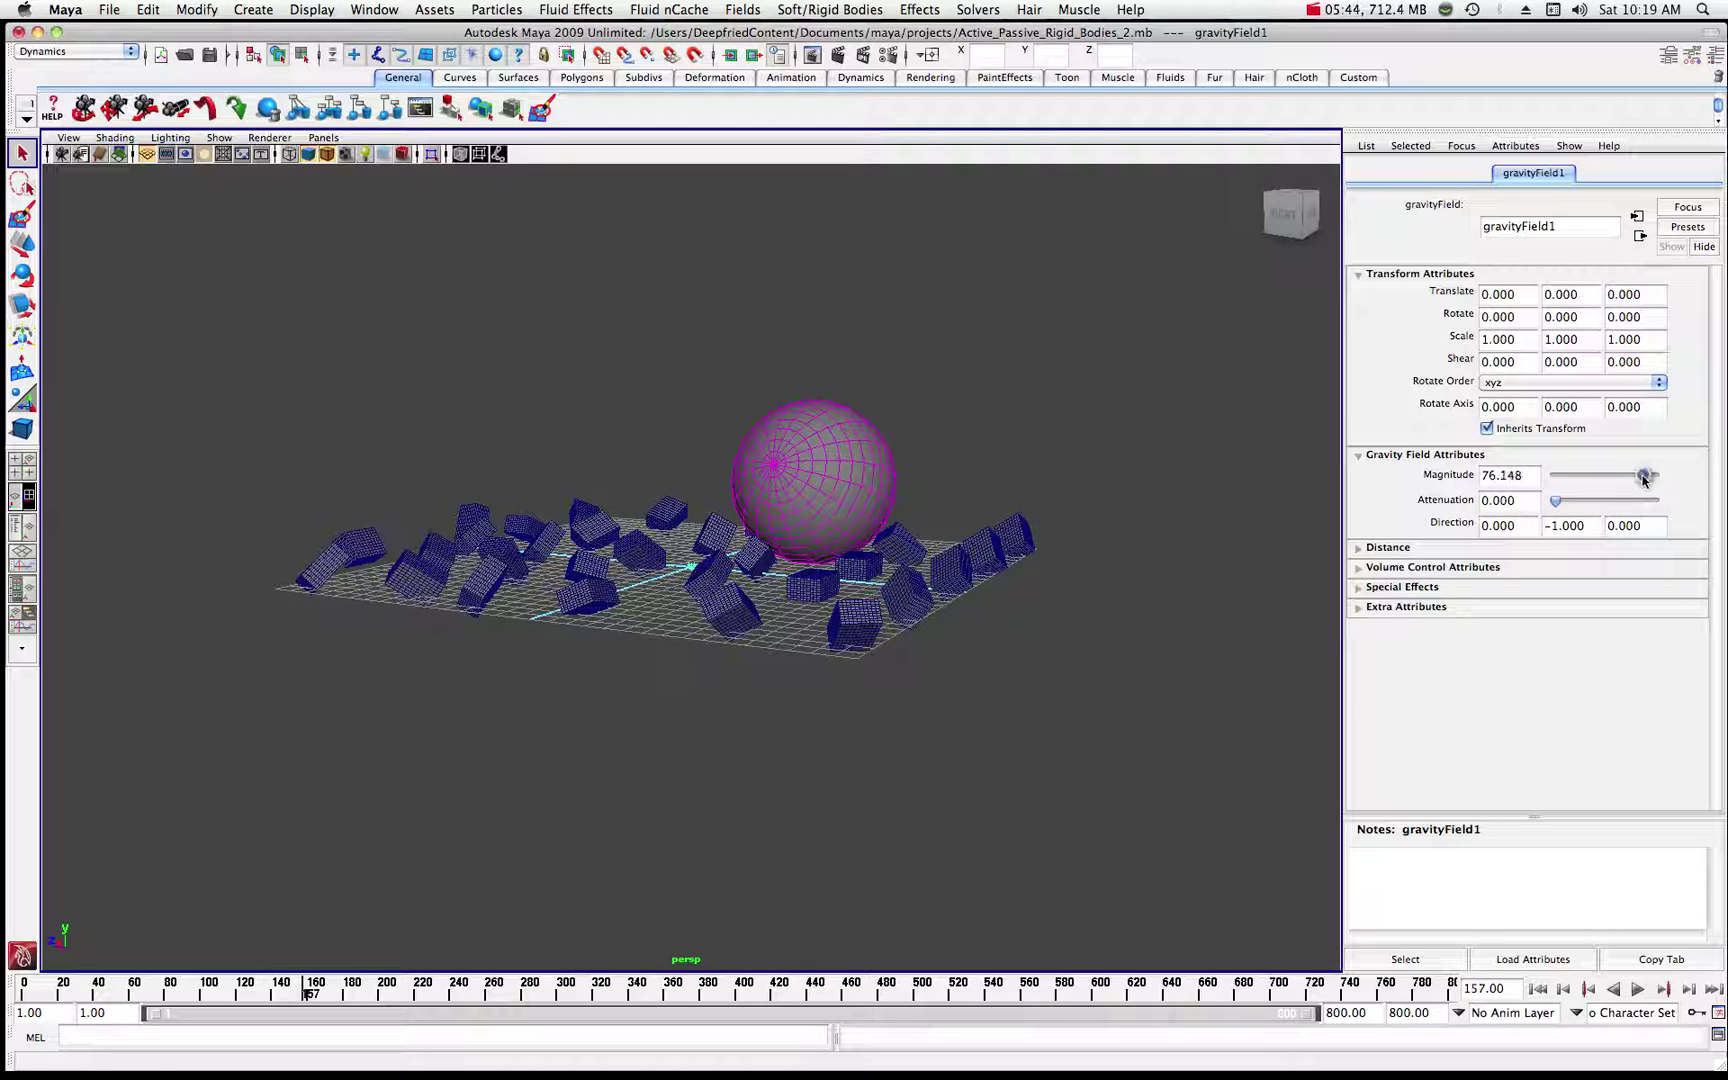
drag(218, 985, 24, 985)
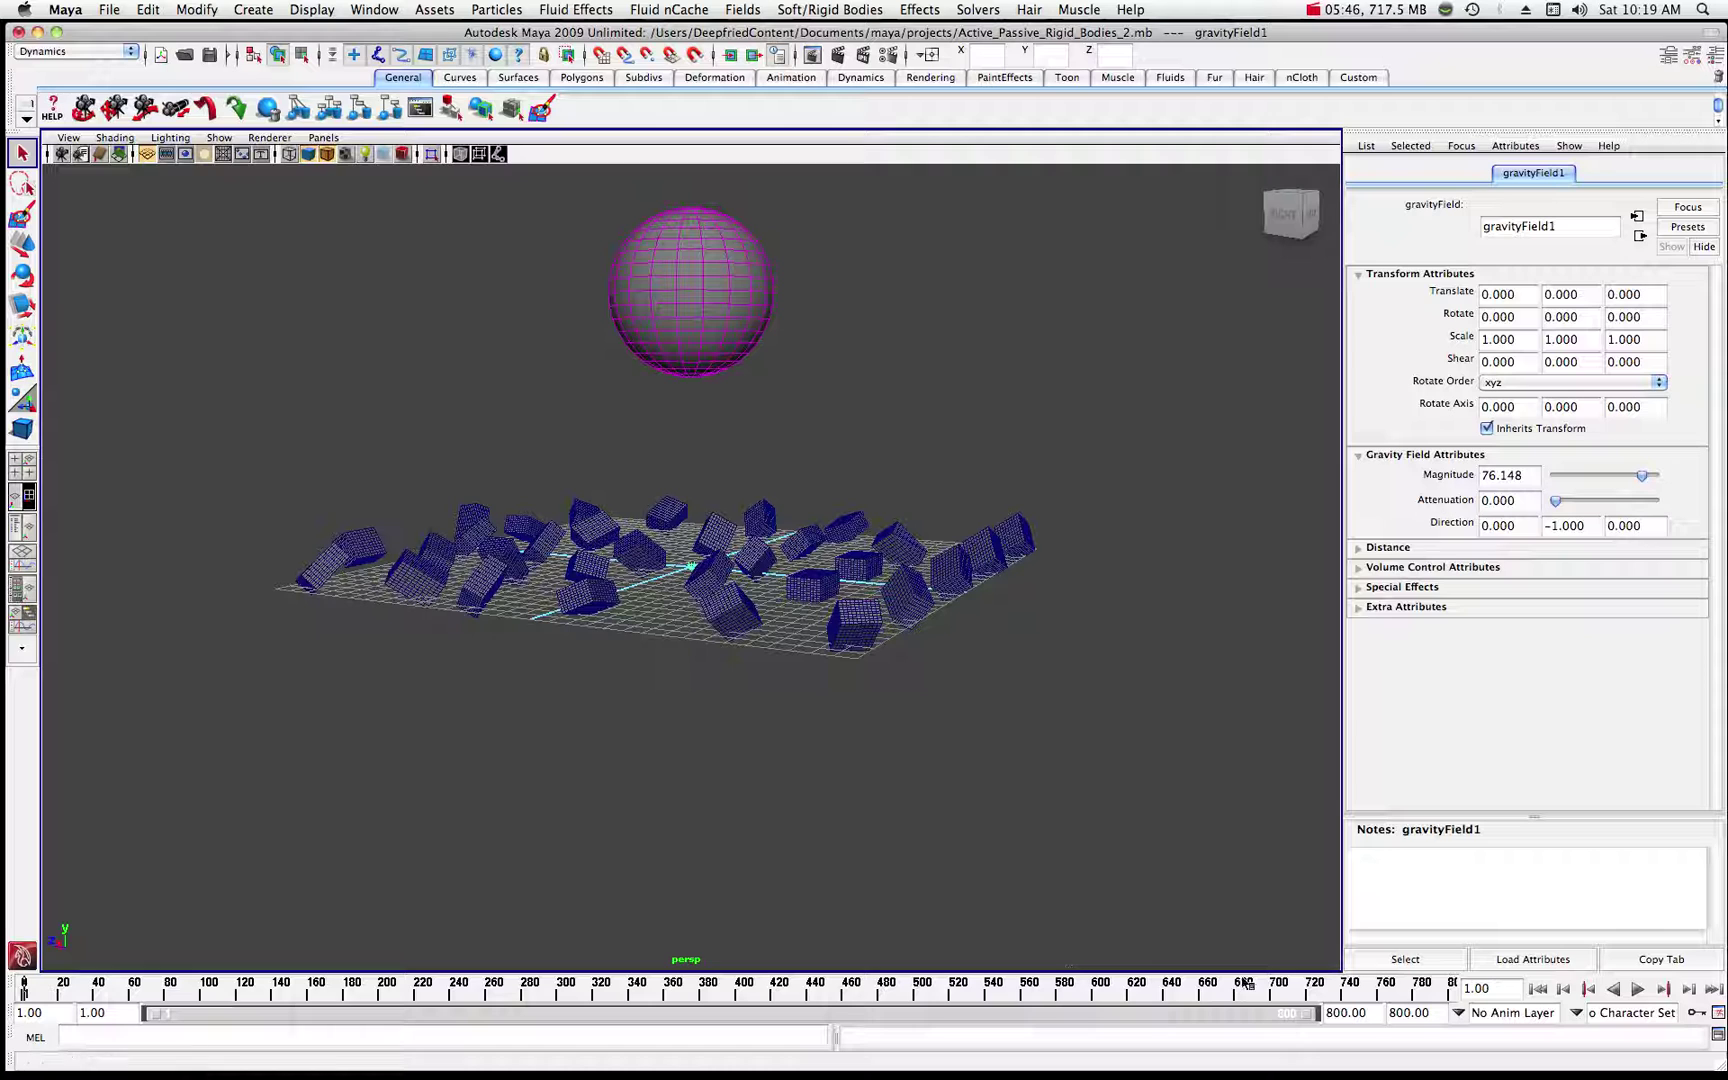
click(1637, 990)
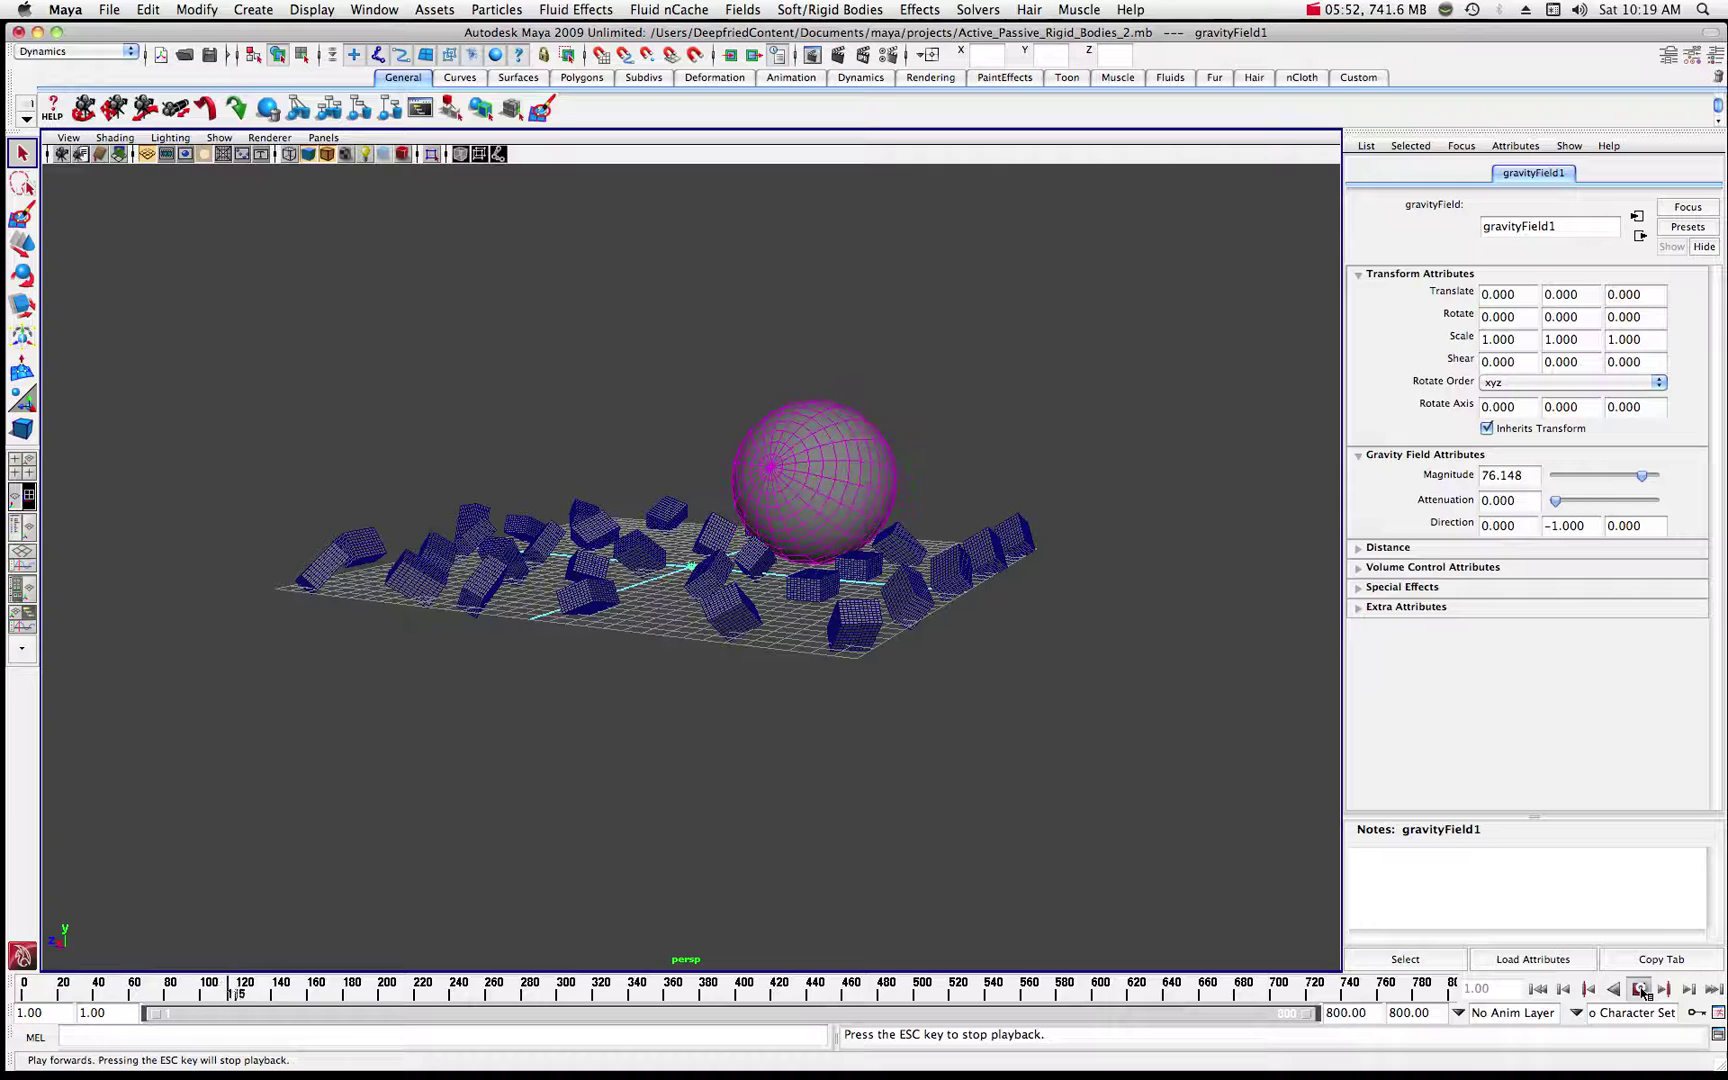
click(1641, 990)
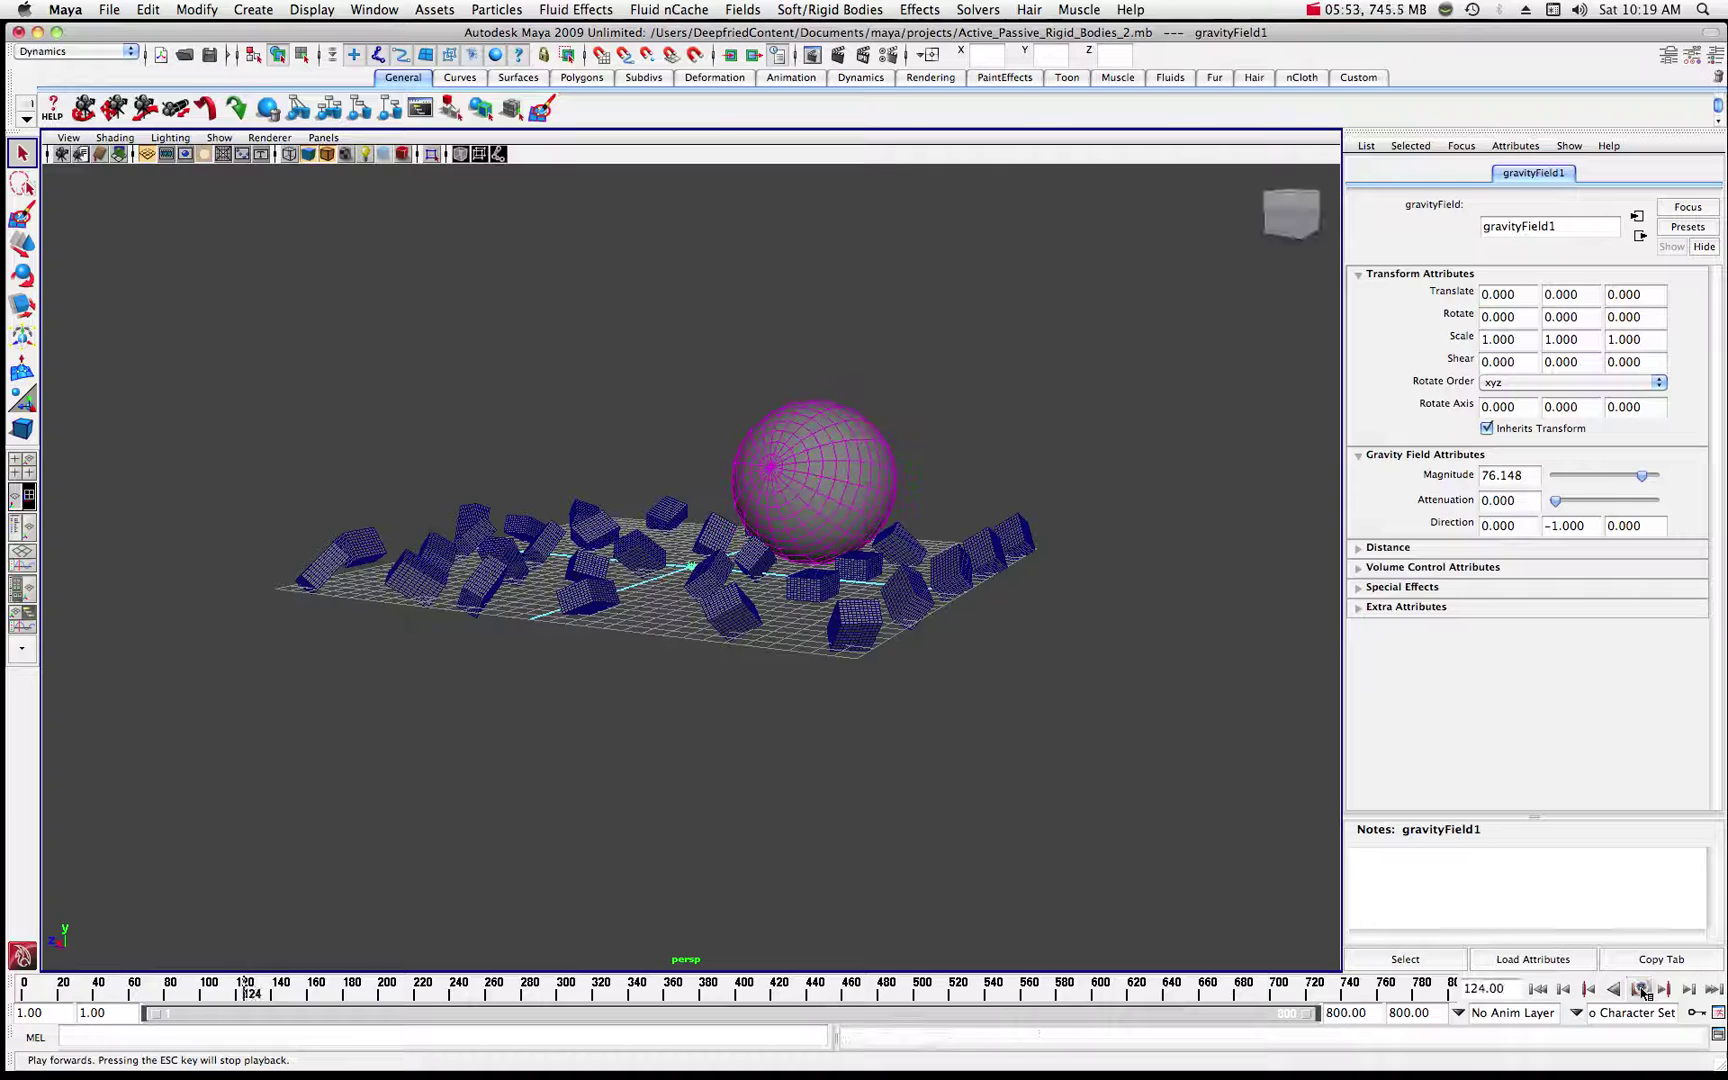
- Open the sphere's rigid body attributes, set its bounciness to 0.752, and play the simulation from frame 1
click(813, 480)
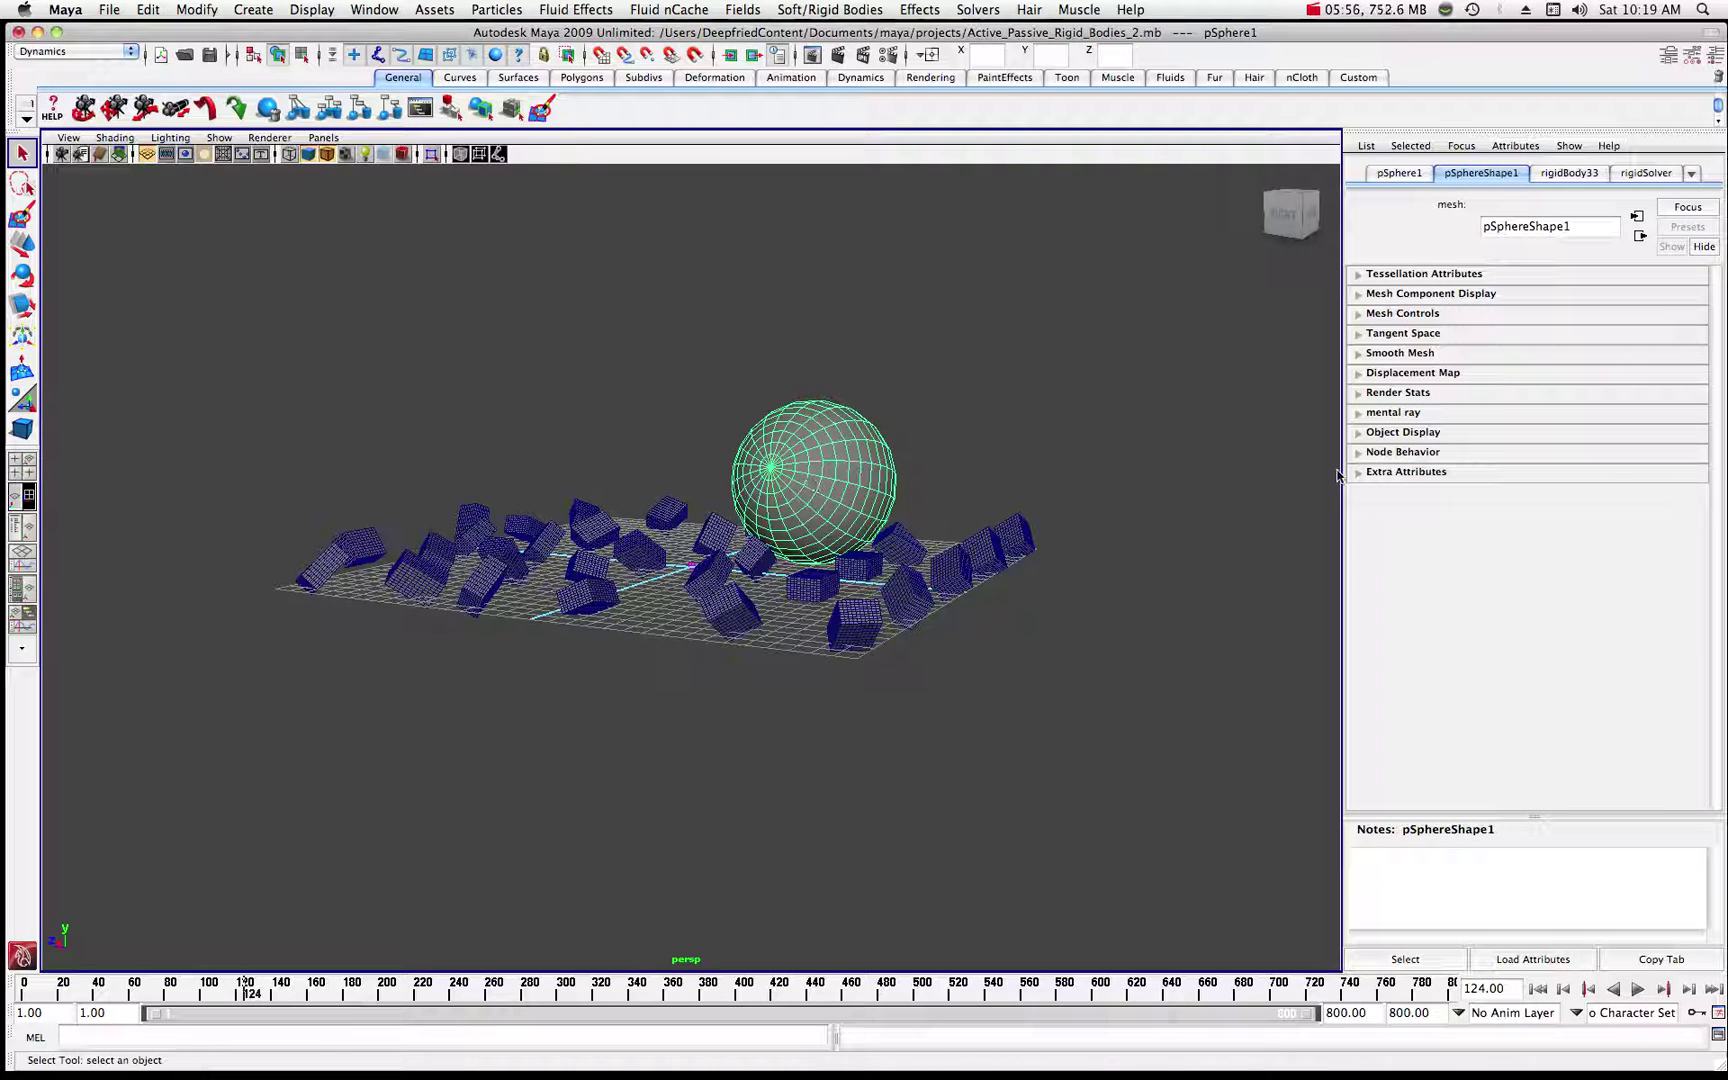
click(1588, 173)
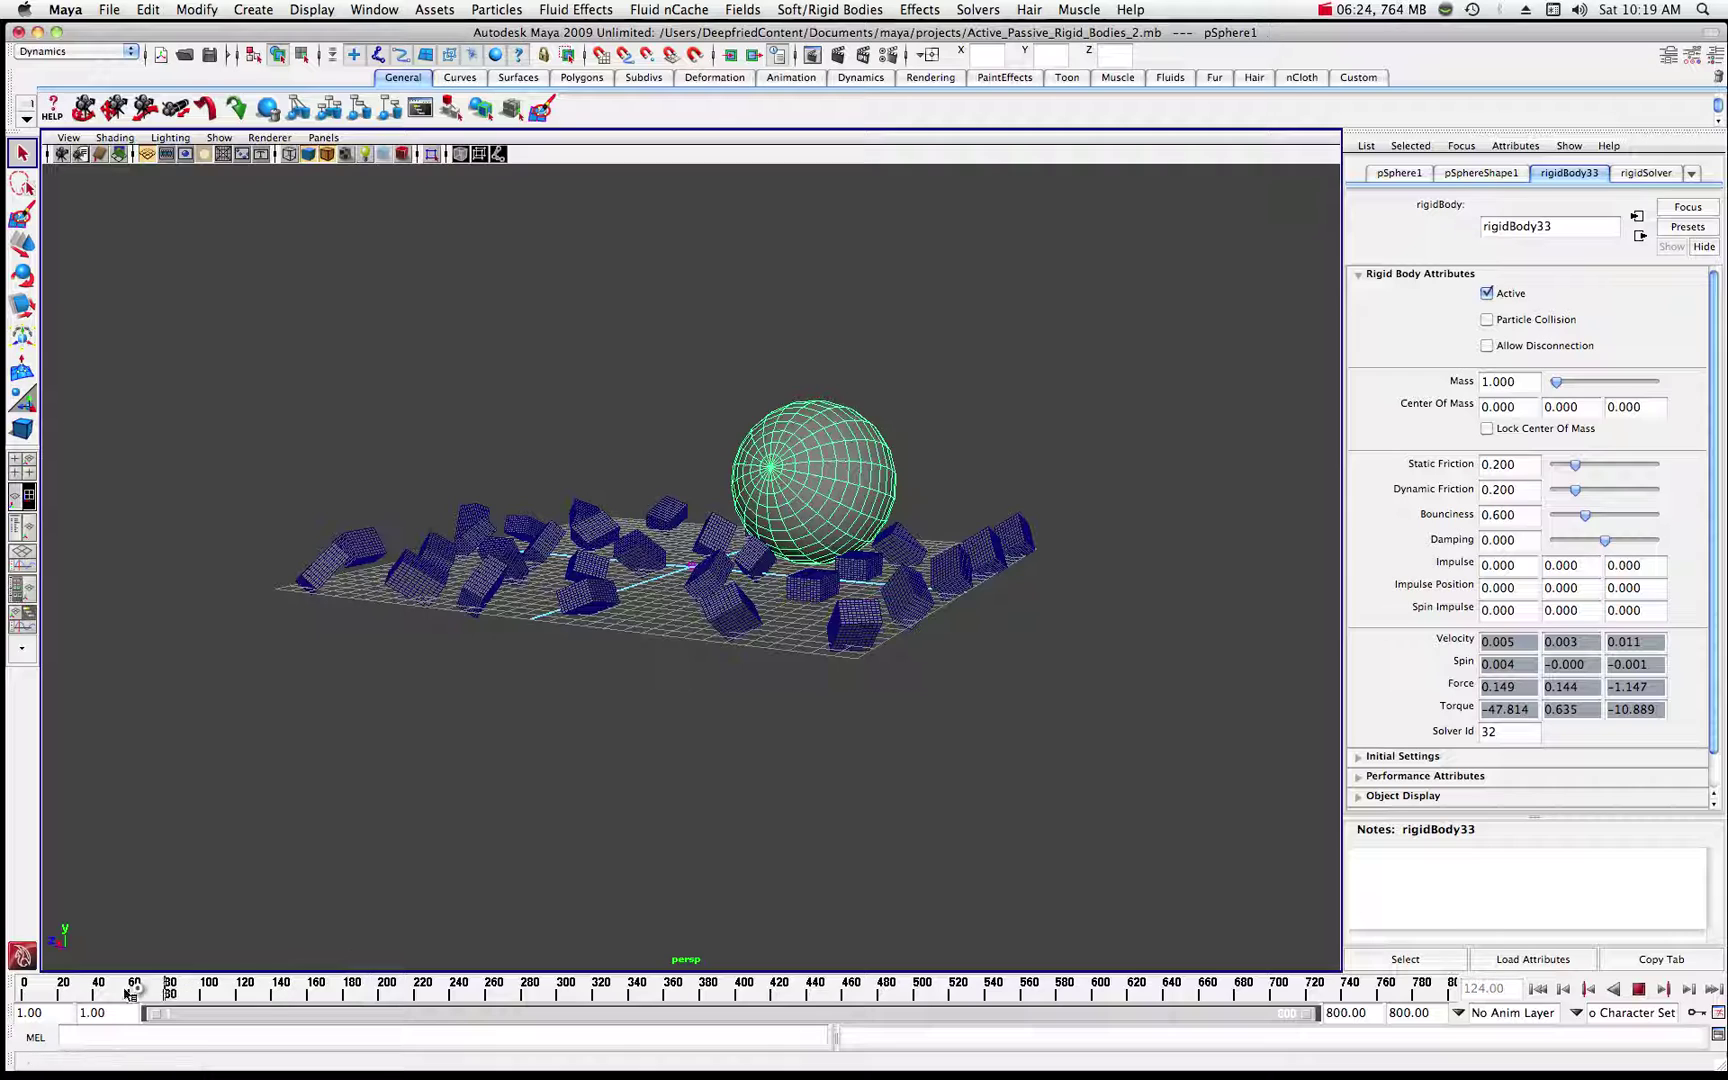
drag(250, 990, 3, 990)
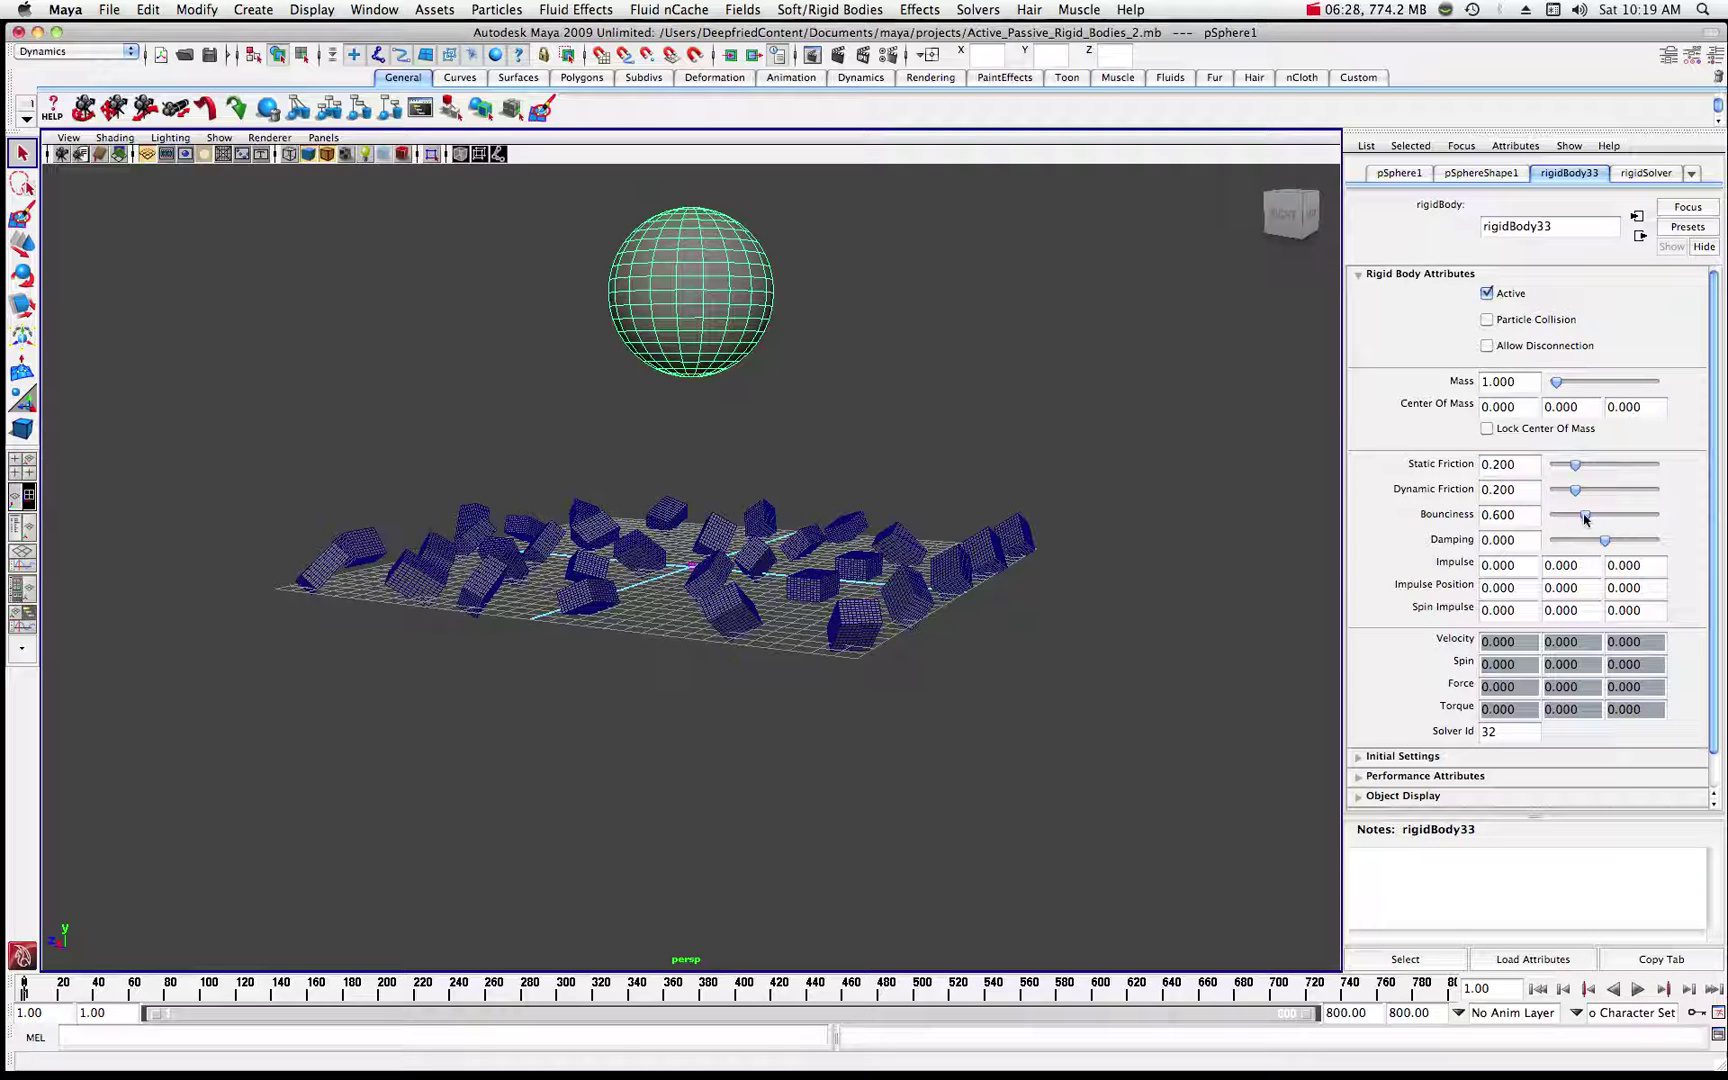
drag(1585, 517, 1593, 518)
click(1637, 990)
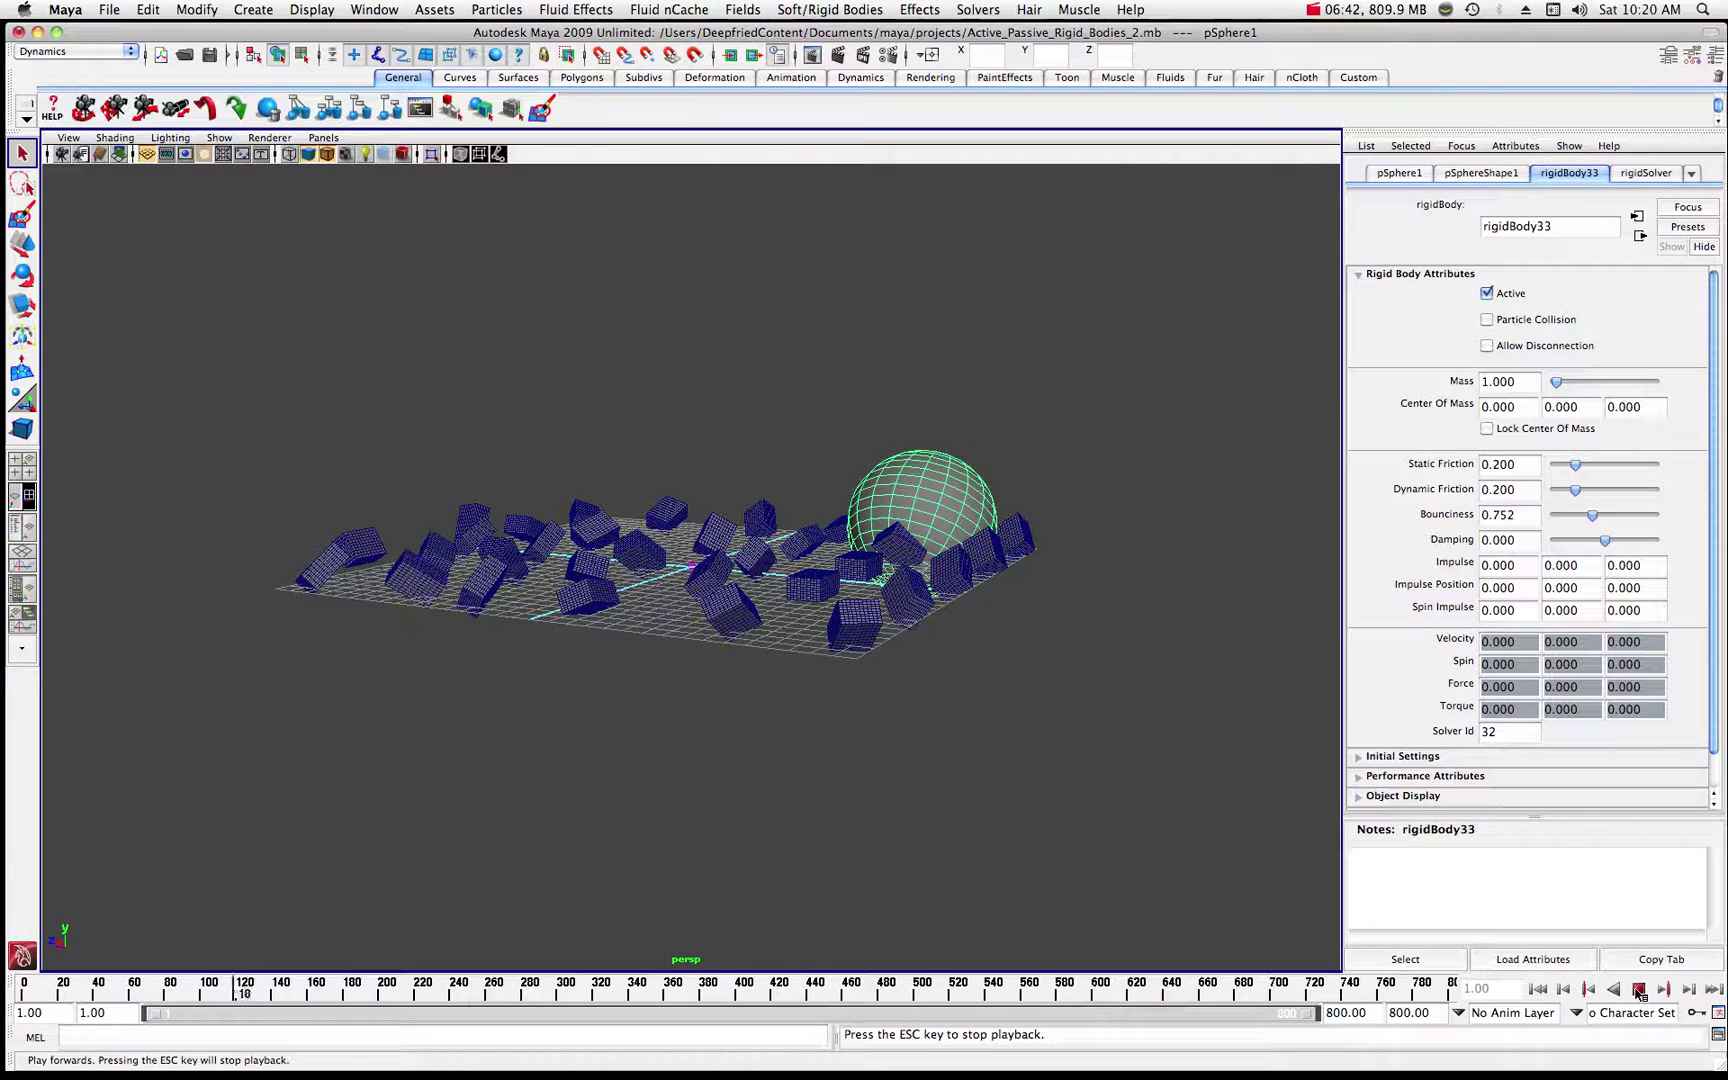
click(1639, 990)
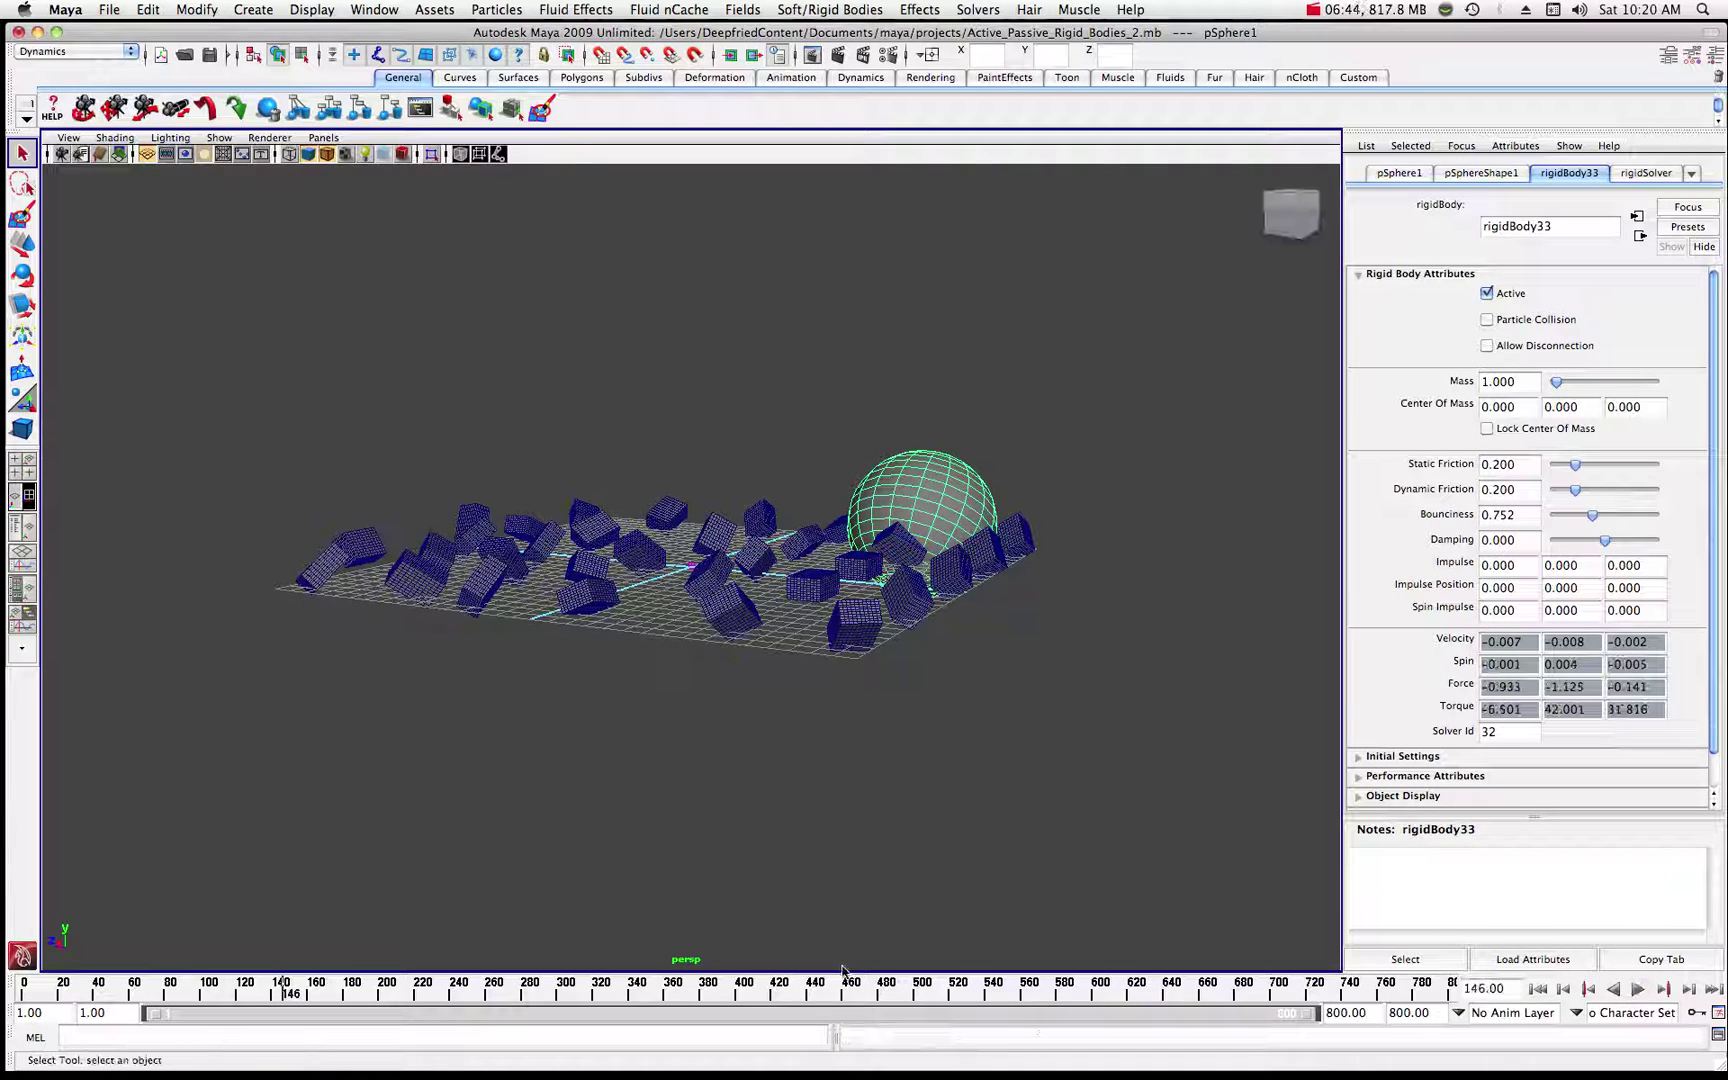
- Set the sphere's bounciness to 1.229 and replay the simulation from the first frame
key(alt+shift+v)
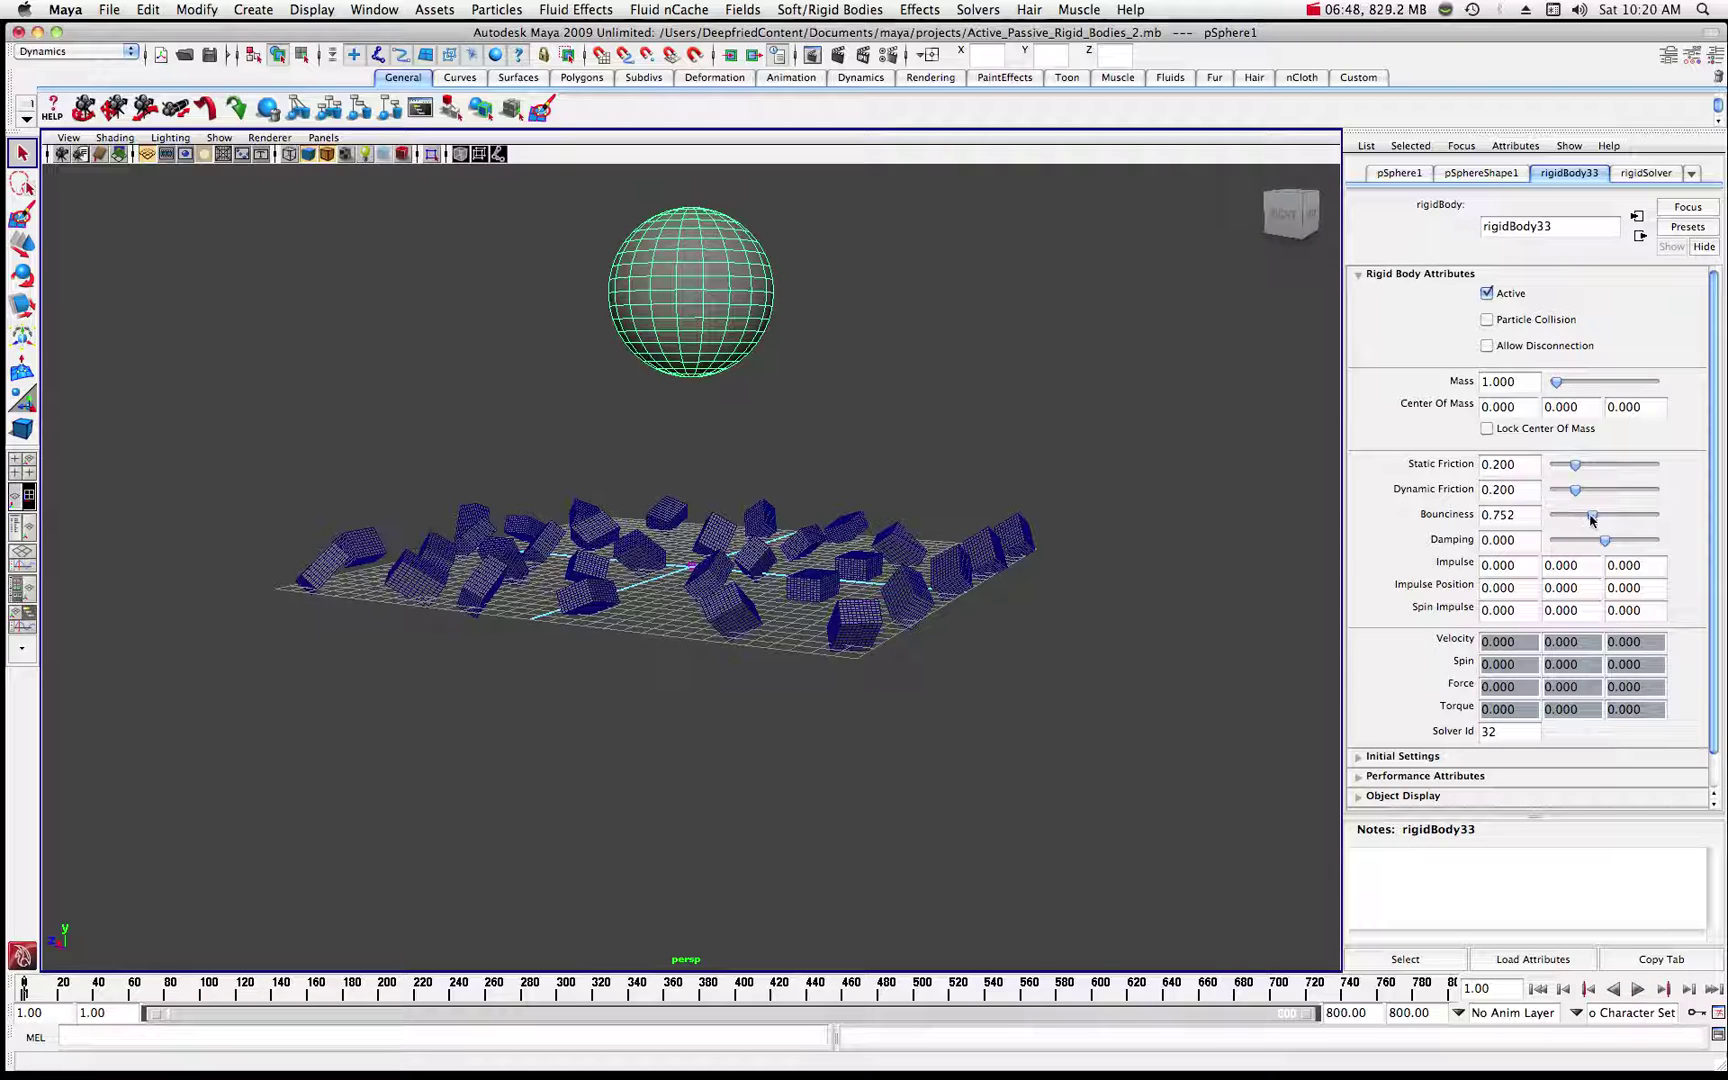
drag(1593, 519, 1616, 519)
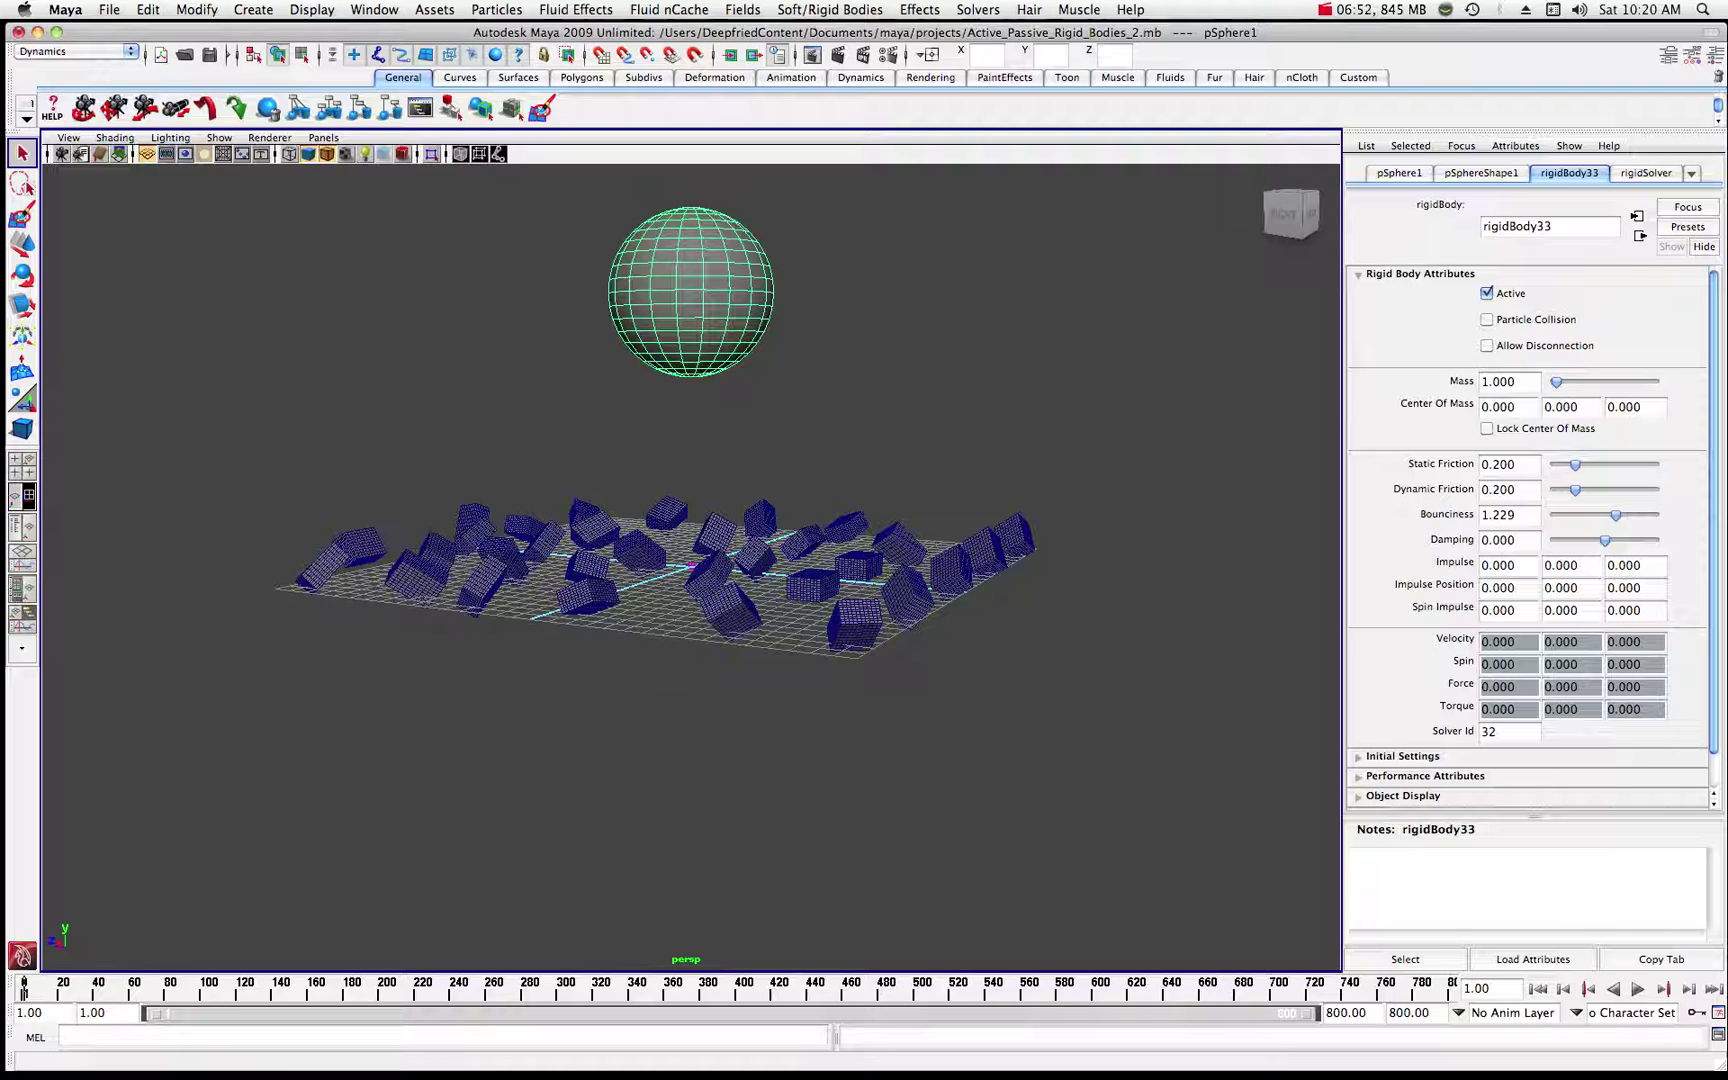
click(1638, 989)
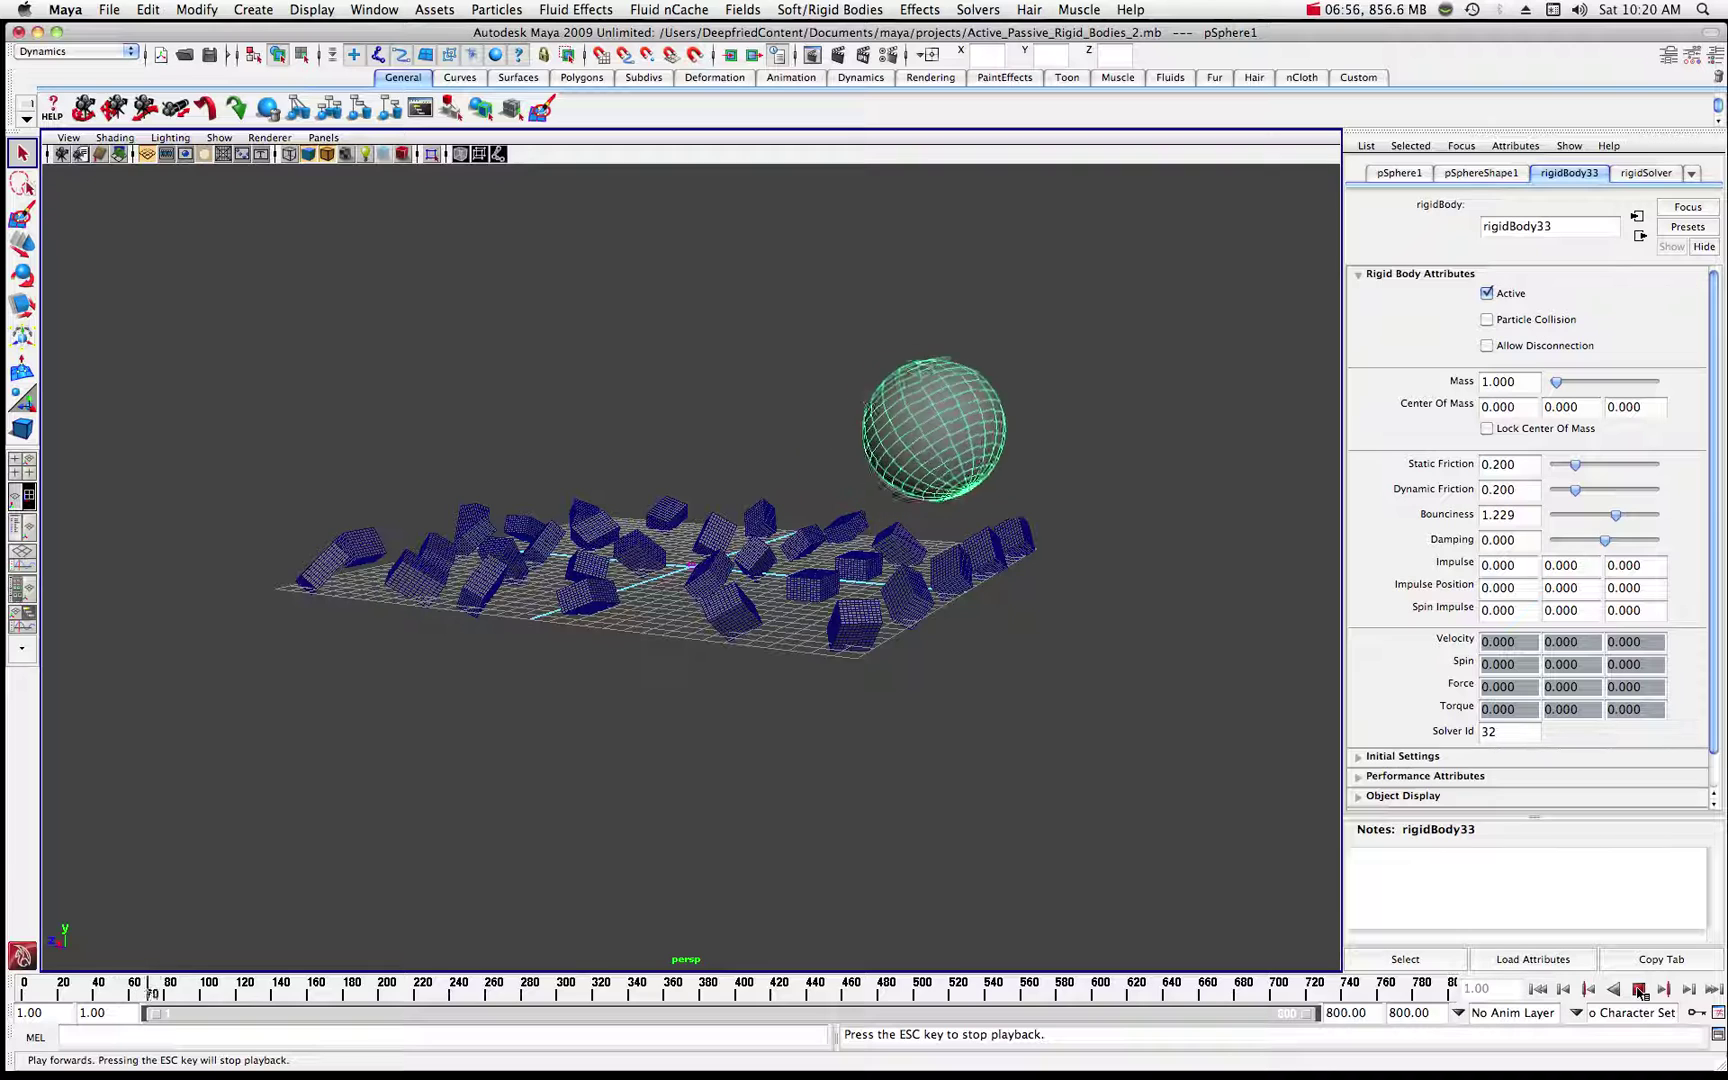
click(1639, 989)
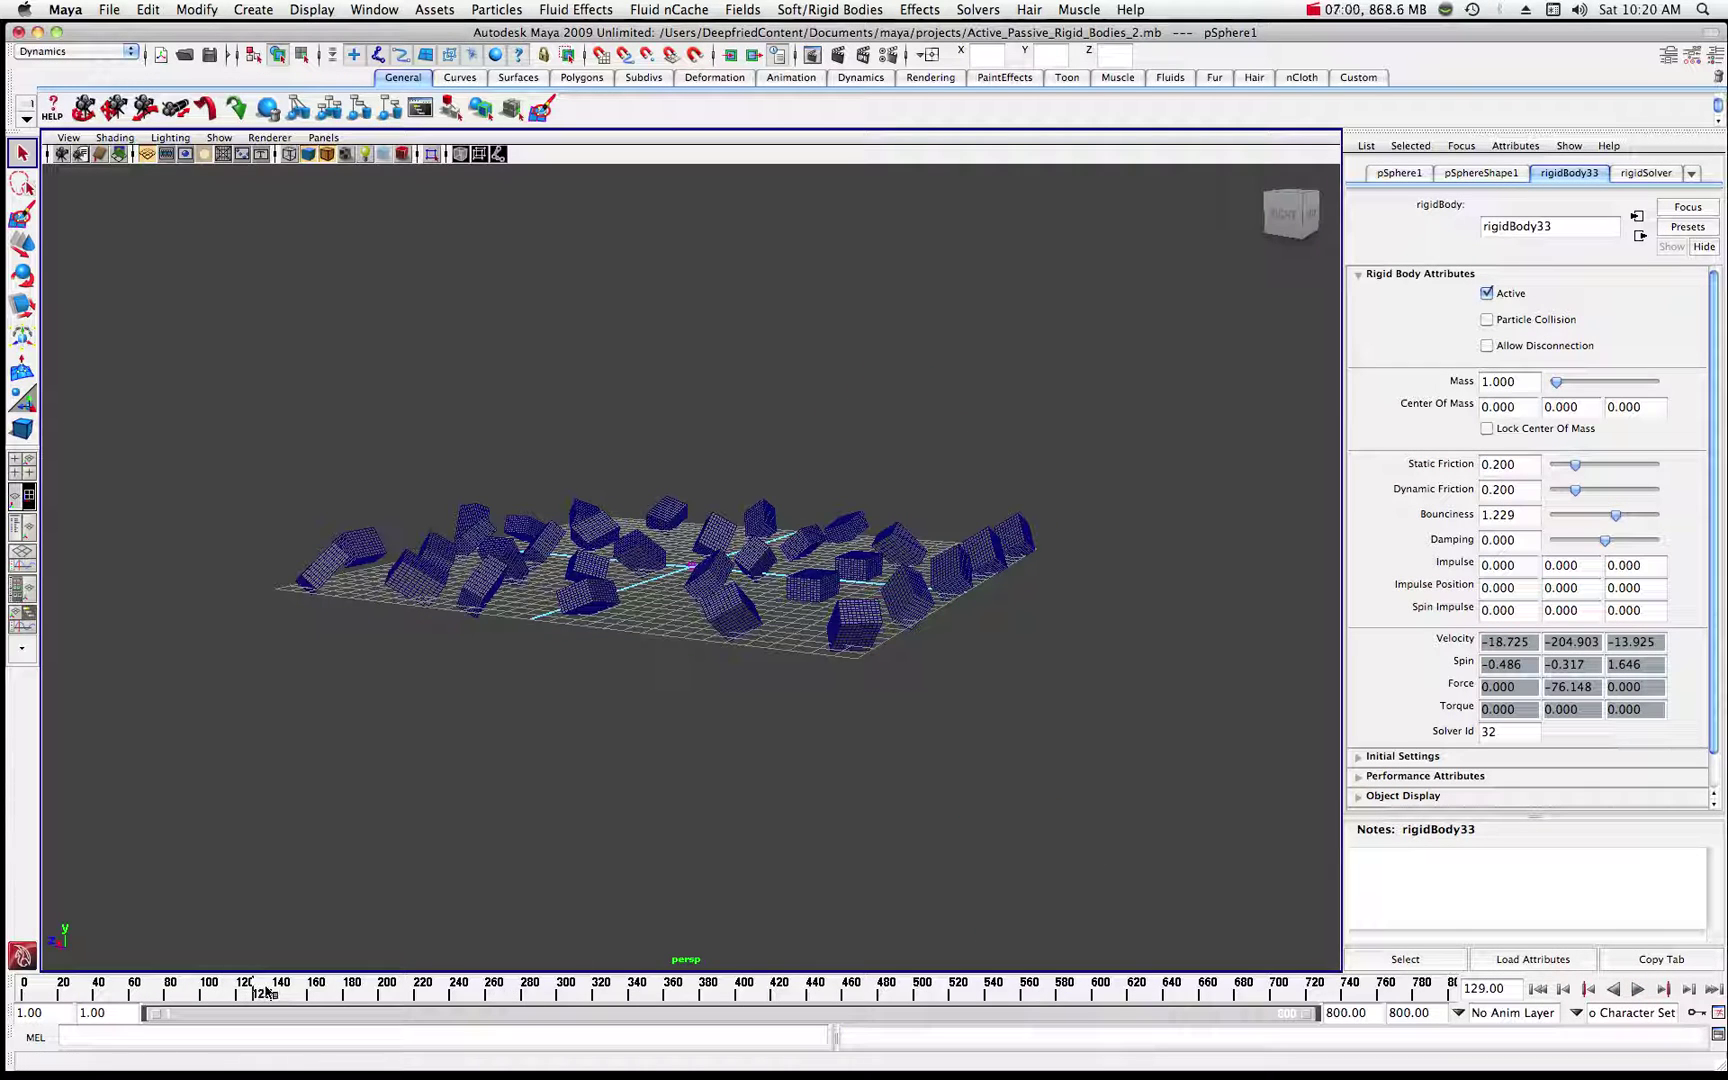
- Increase the sphere's bounciness to 1.450 and play the simulation twice from the first frame
key(alt+shift+v)
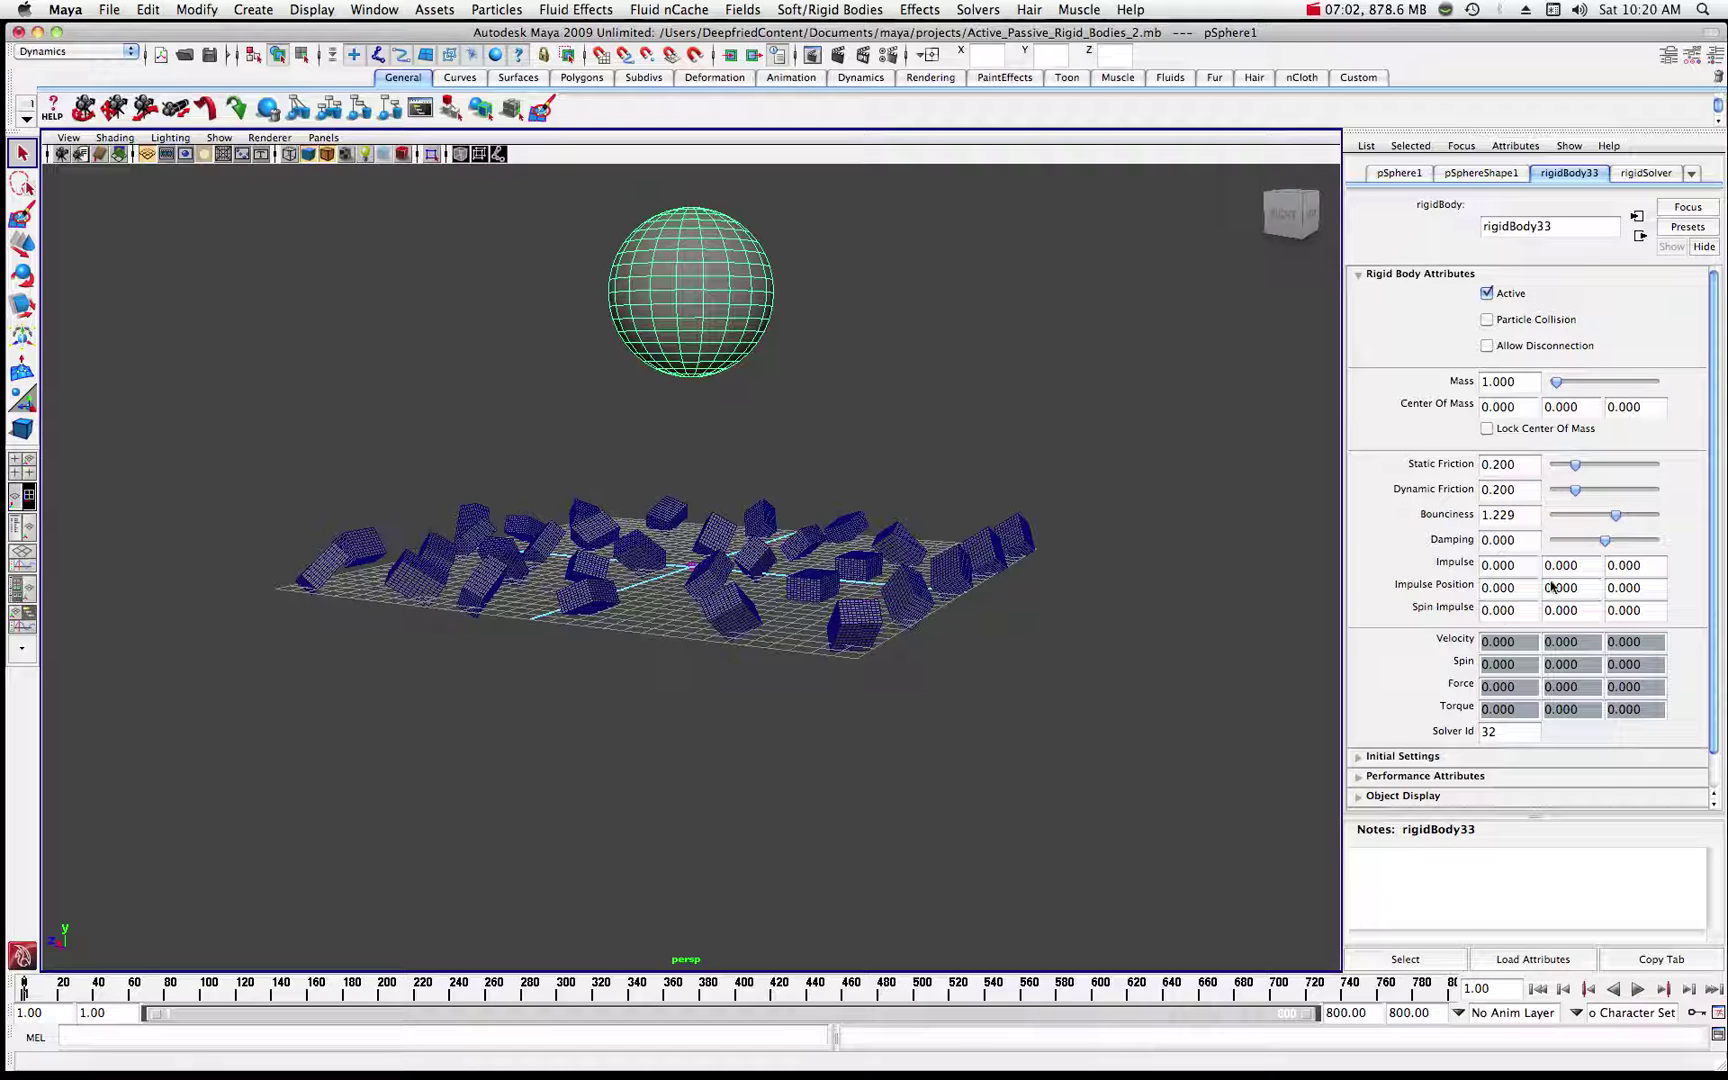
drag(1618, 518, 1626, 518)
click(1639, 990)
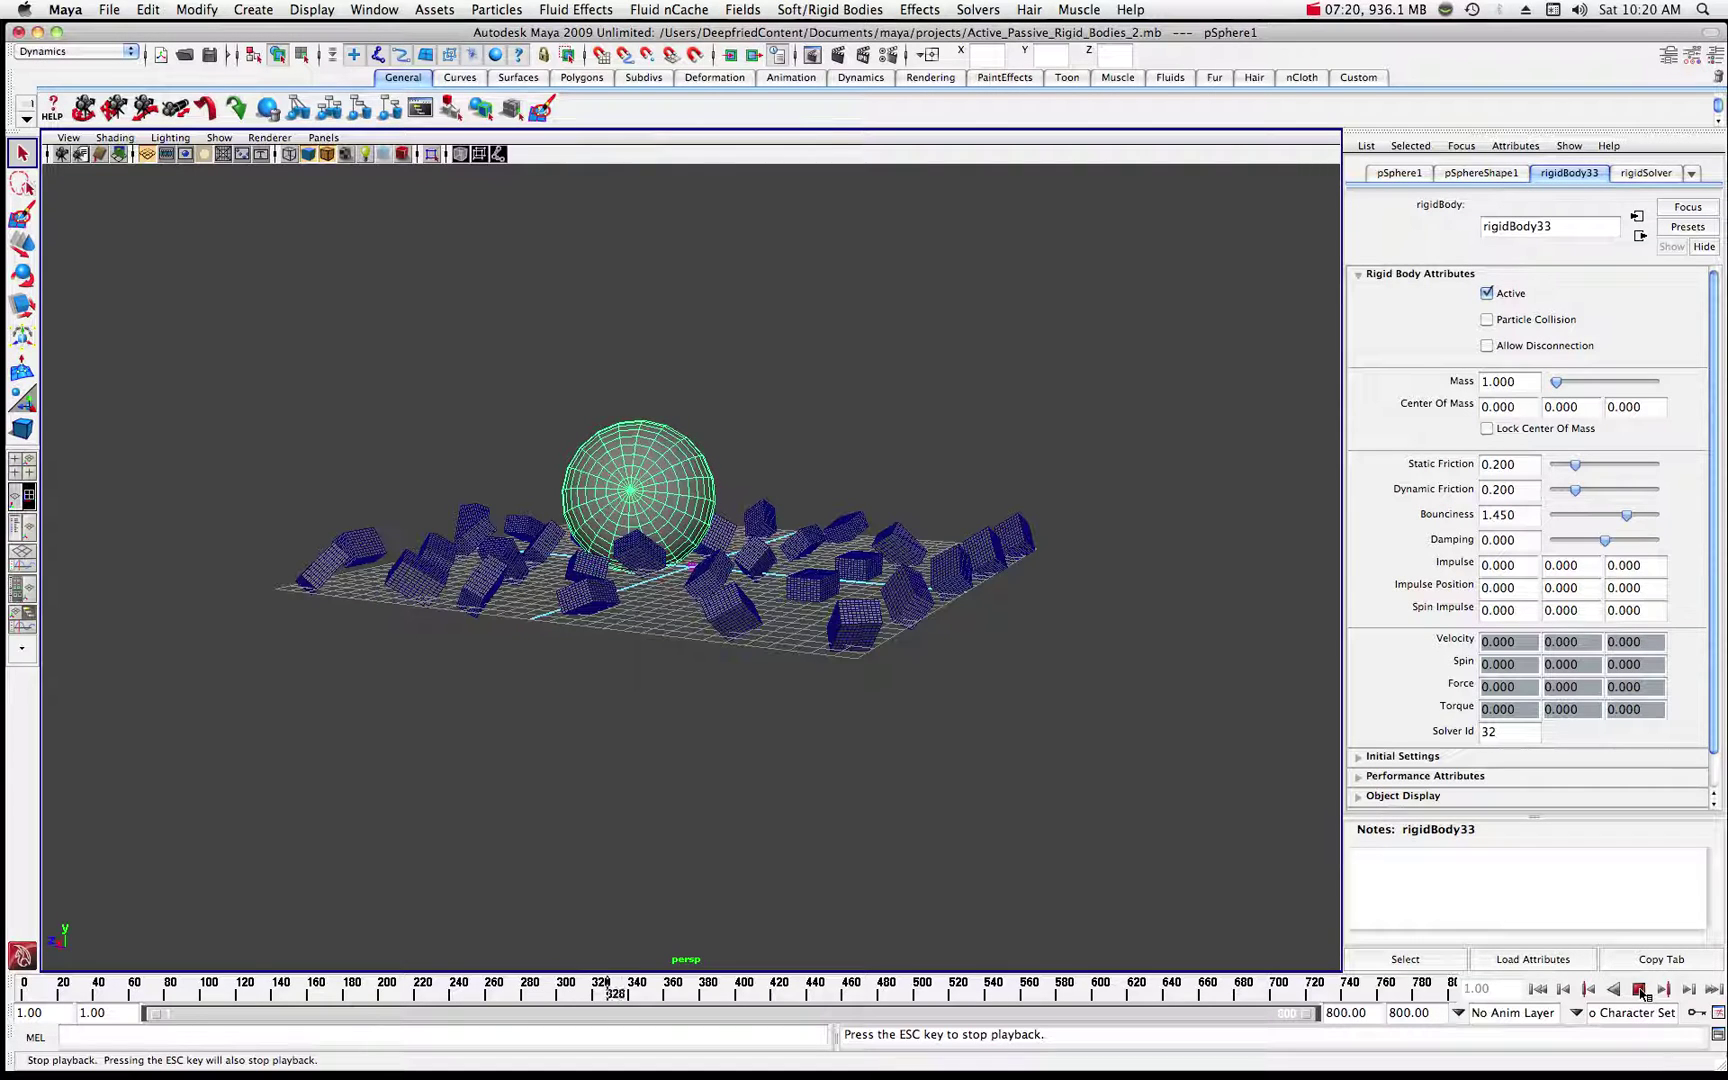
click(1641, 990)
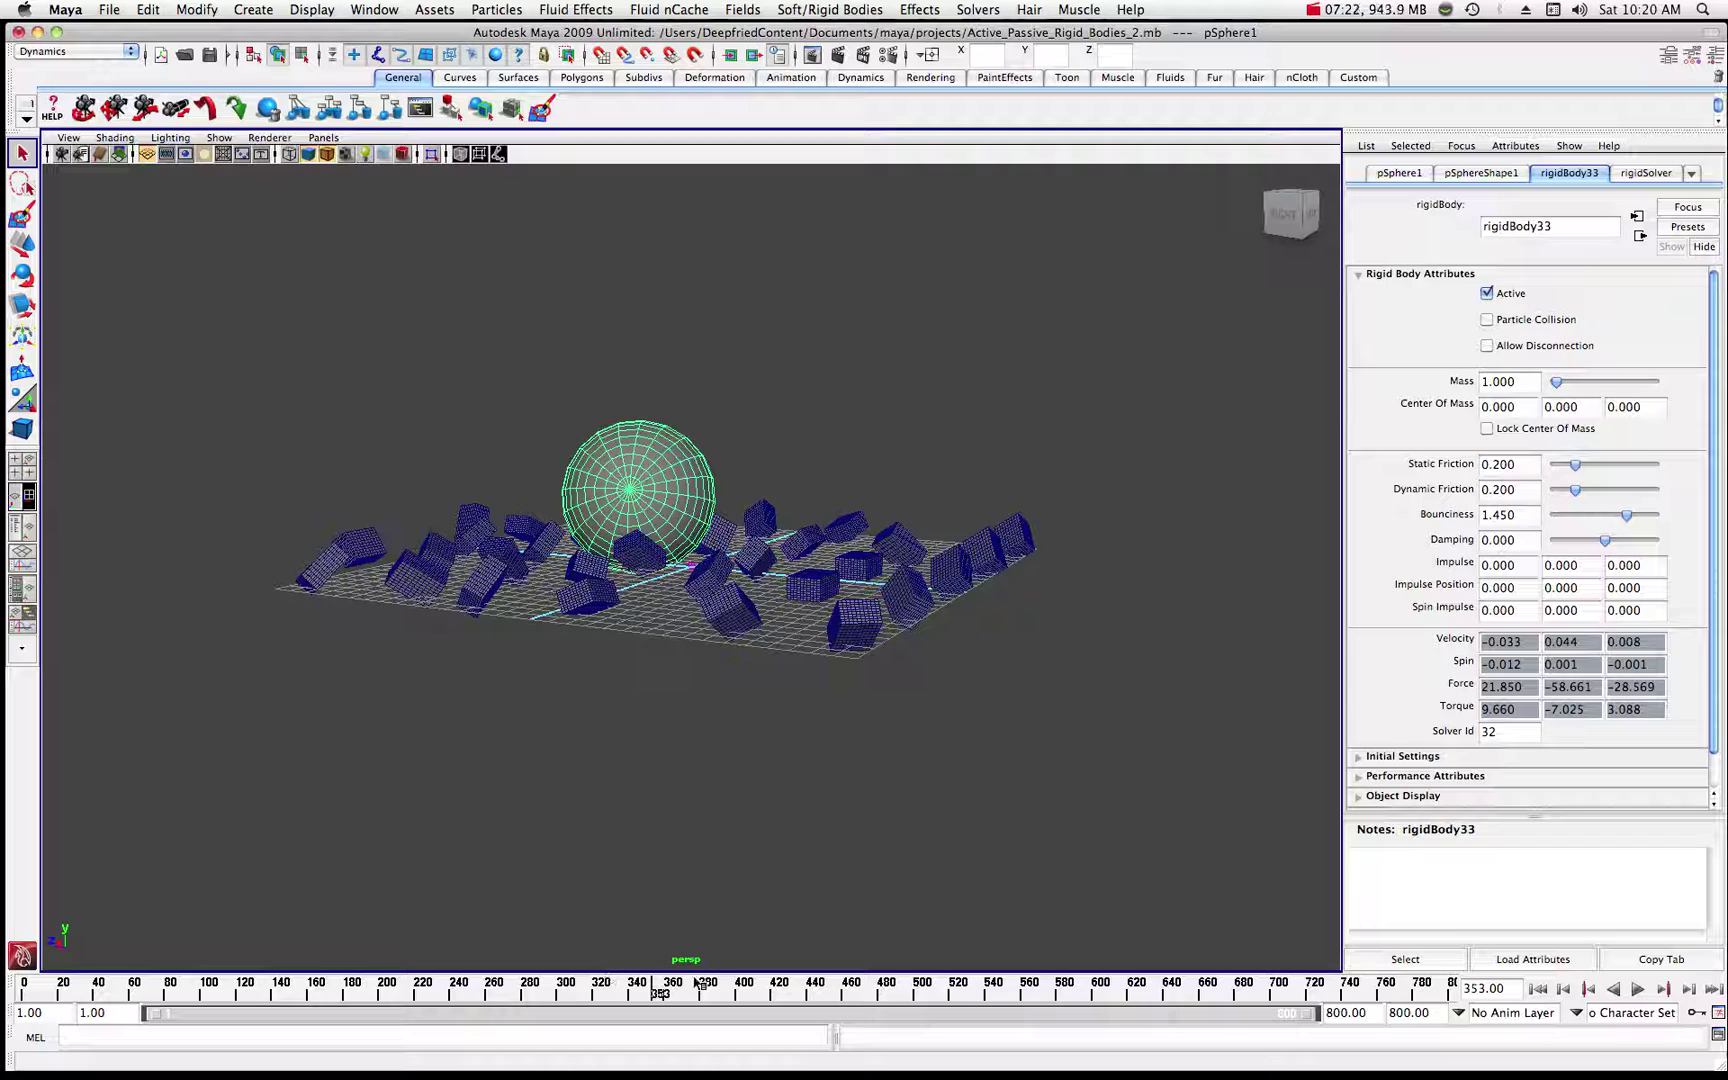
key(alt+shift+v)
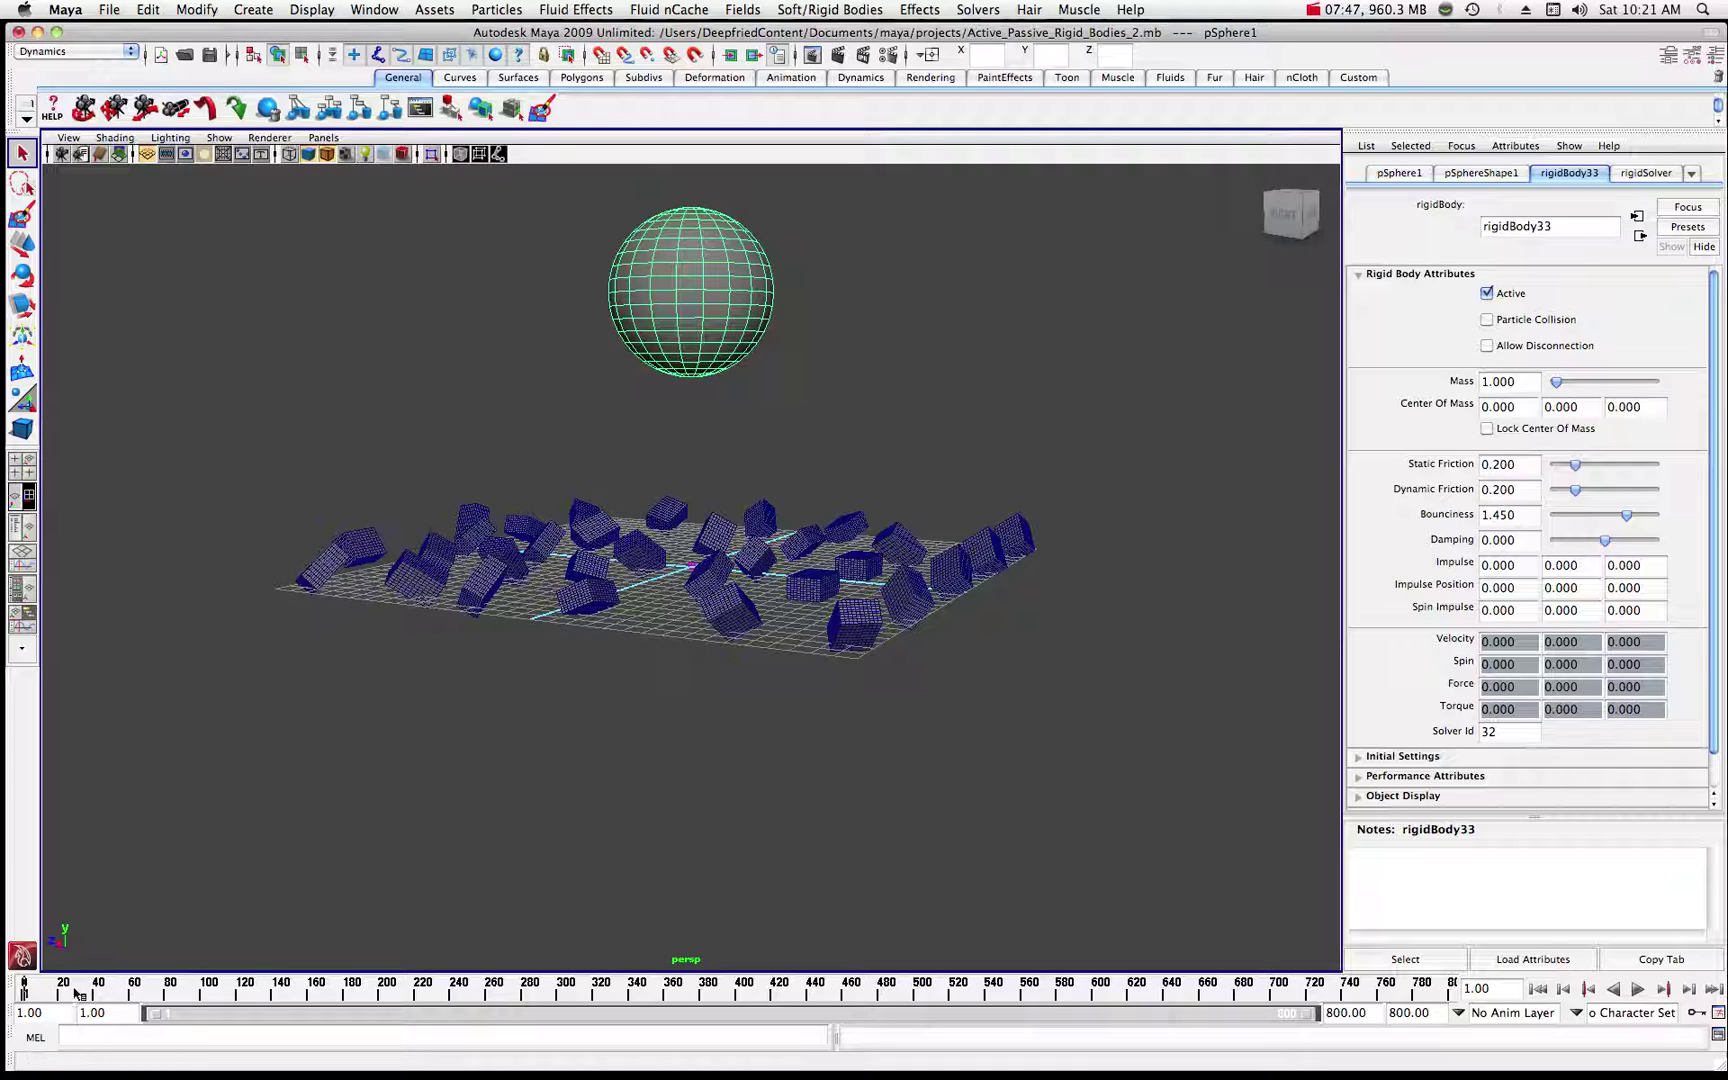
click(1638, 990)
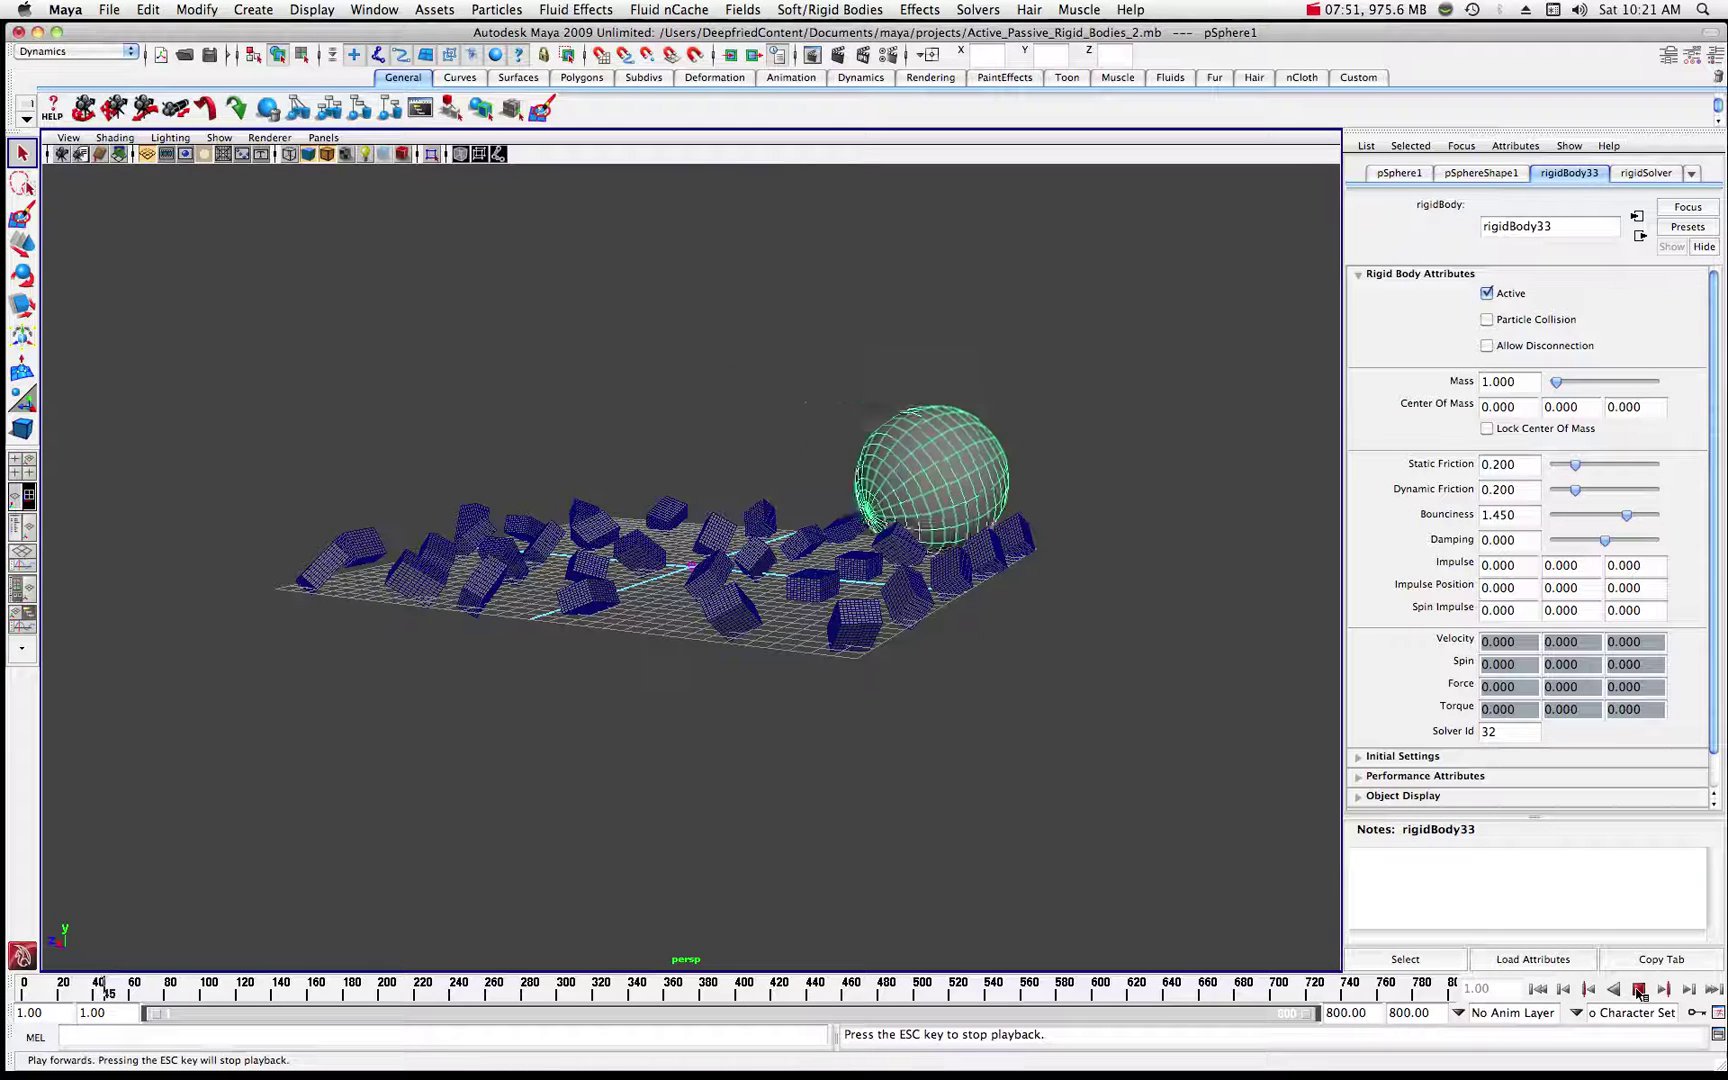